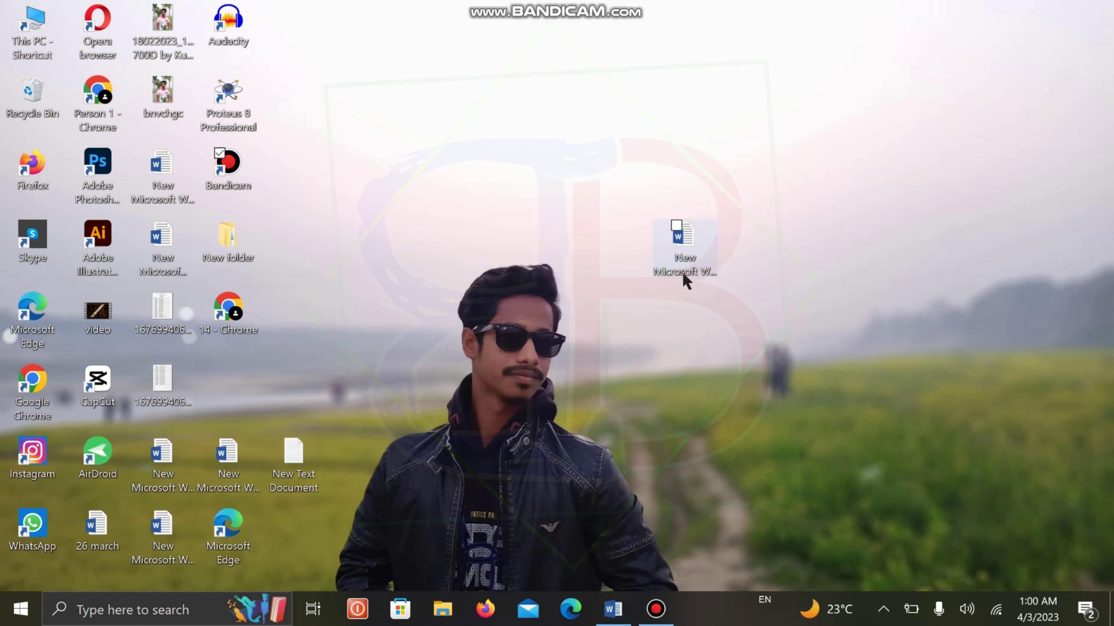
Open New Microsoft Word Document (4), centre its first paragraph, and switch on subscript.
{"action": "double_click", "coordinate": [681, 257]}
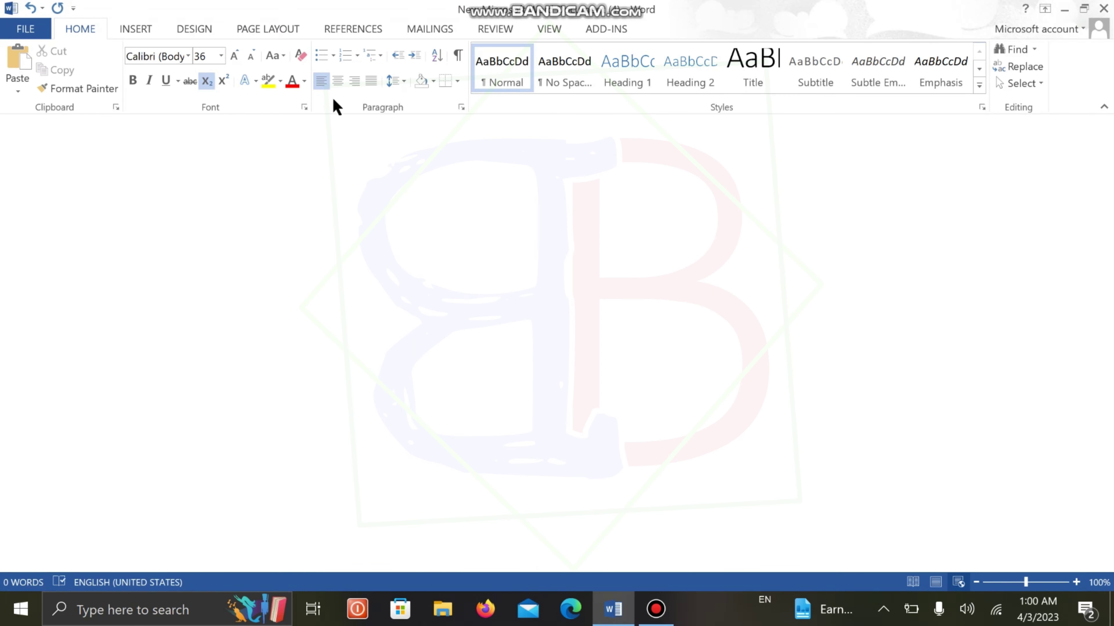
{"action": "left_click", "coordinate": [338, 82]}
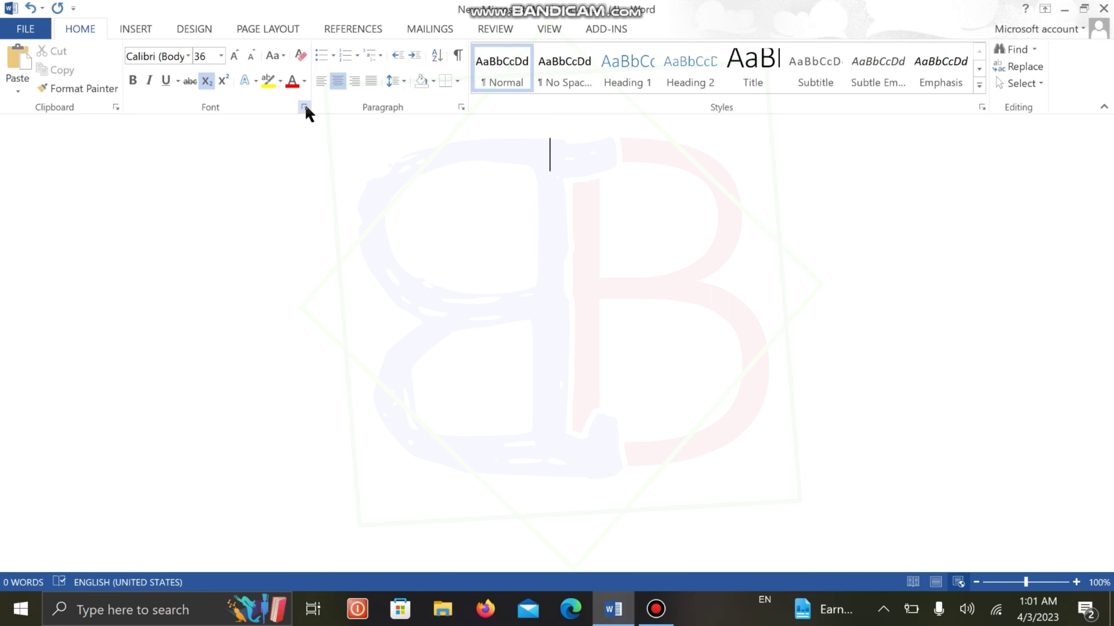
{"action": "left_click", "coordinate": [285, 106]}
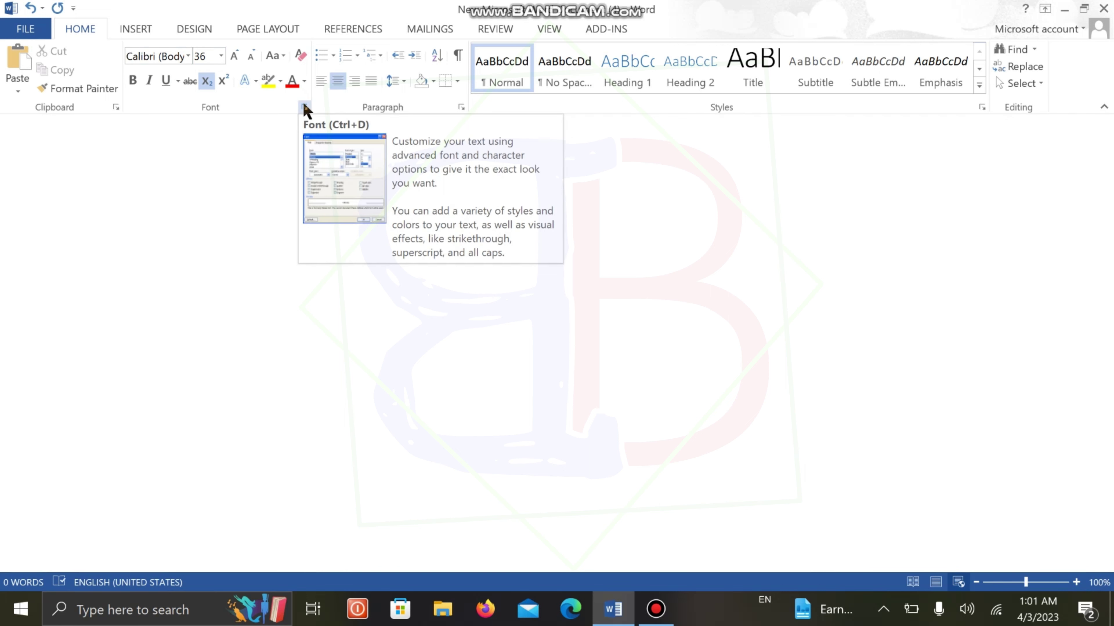
In the Font dialog, pick Agency FB from the font list.
{"action": "left_click", "coordinate": [304, 107]}
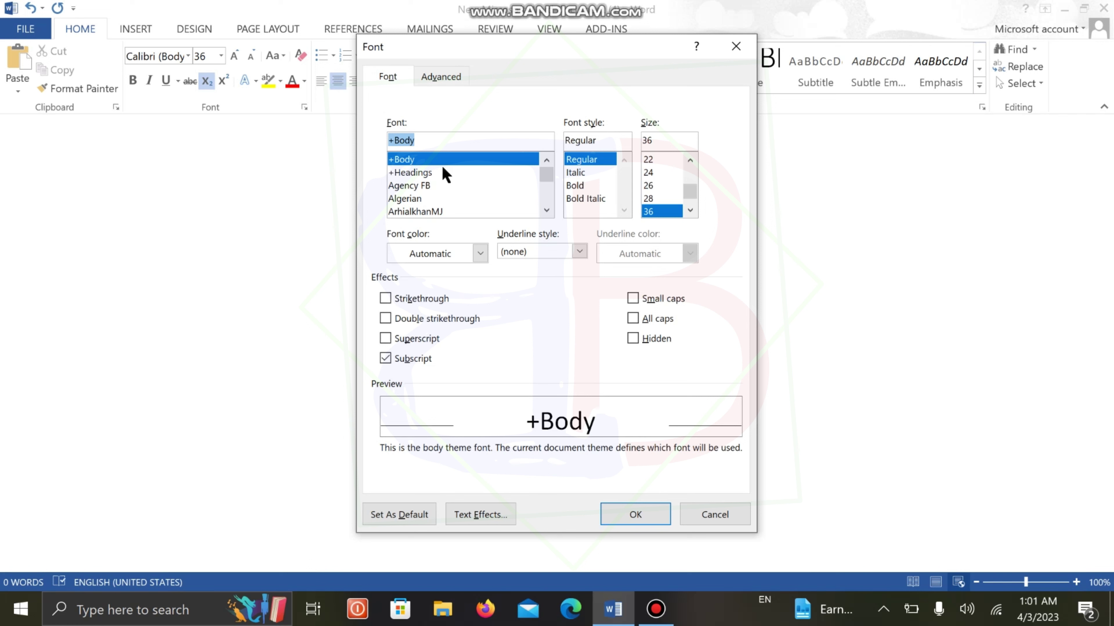
{"action": "scroll", "coordinate": [445, 174], "scroll_direction": "down", "scroll_amount": 5}
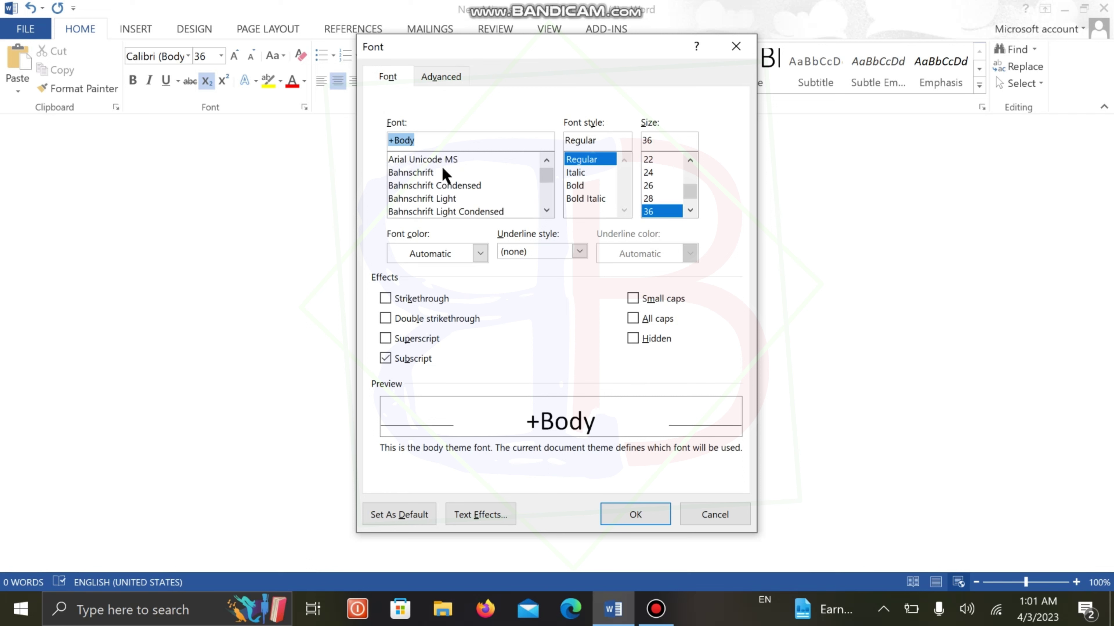
{"action": "scroll", "coordinate": [445, 175], "scroll_direction": "down", "scroll_amount": 2}
{"action": "scroll", "coordinate": [445, 175], "scroll_direction": "down", "scroll_amount": 10}
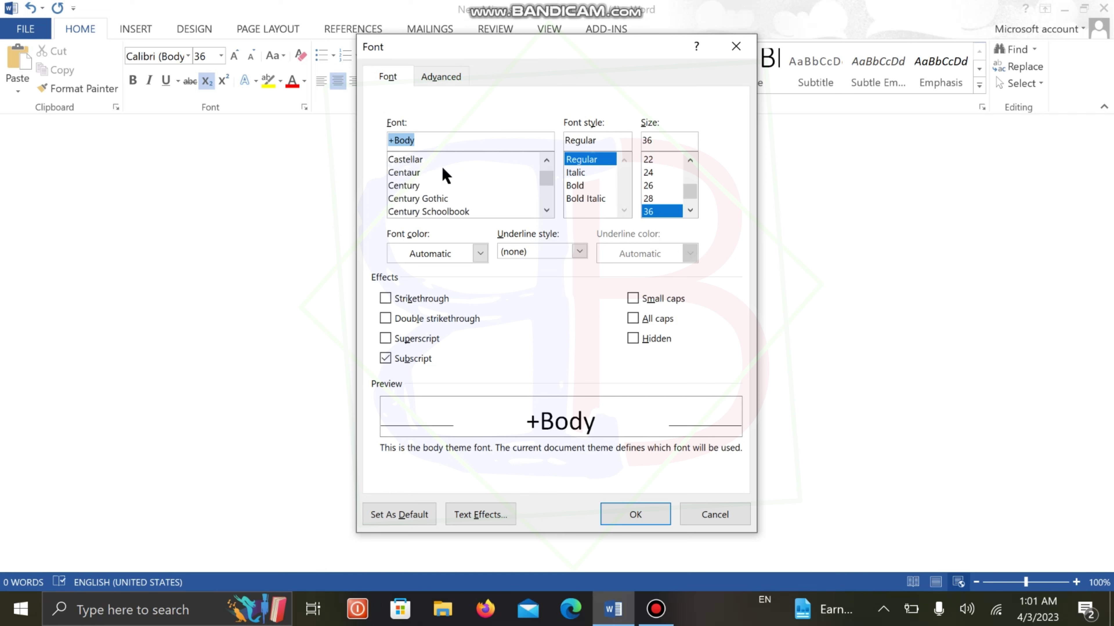
{"action": "scroll", "coordinate": [445, 174], "scroll_direction": "down", "scroll_amount": 10}
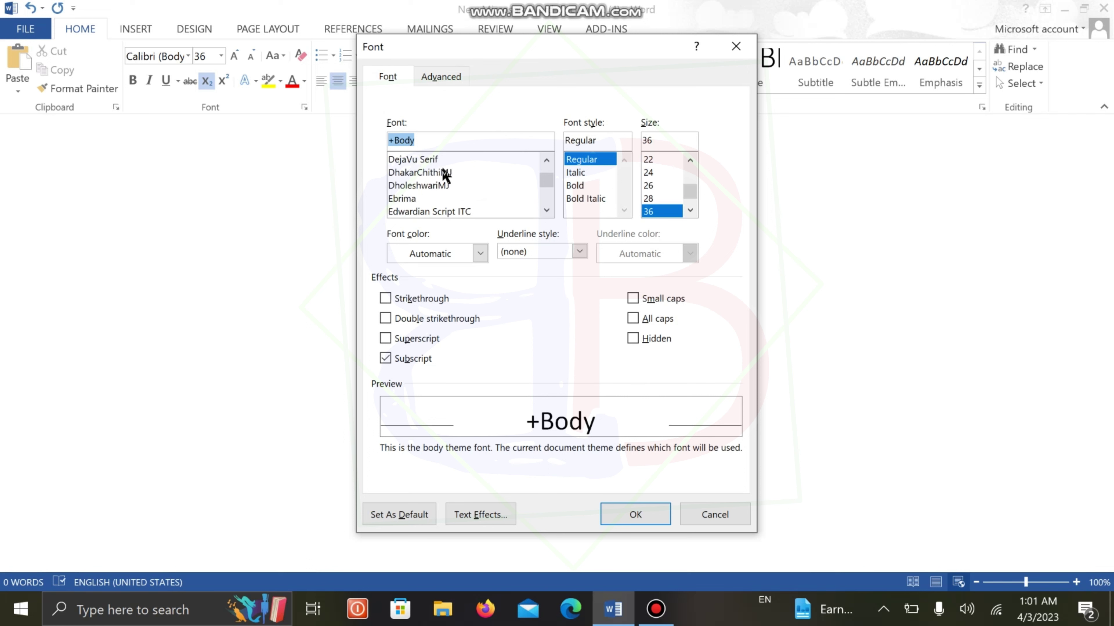
{"action": "scroll", "coordinate": [445, 174], "scroll_direction": "down", "scroll_amount": 10}
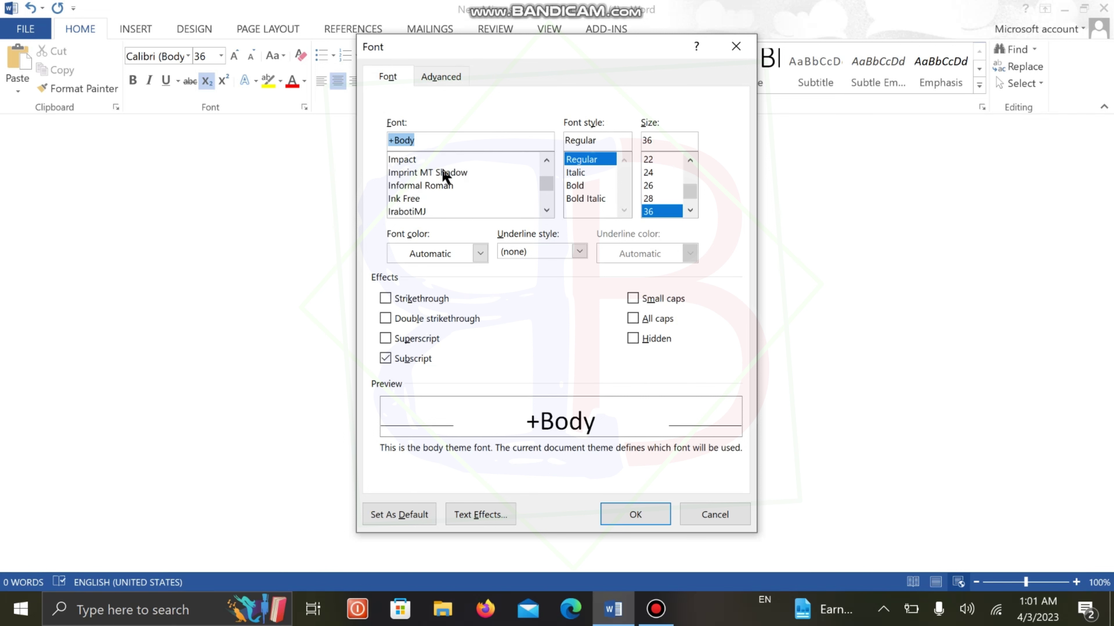
{"action": "scroll", "coordinate": [445, 174], "scroll_direction": "down", "scroll_amount": 3}
{"action": "scroll", "coordinate": [442, 171], "scroll_direction": "down", "scroll_amount": 10}
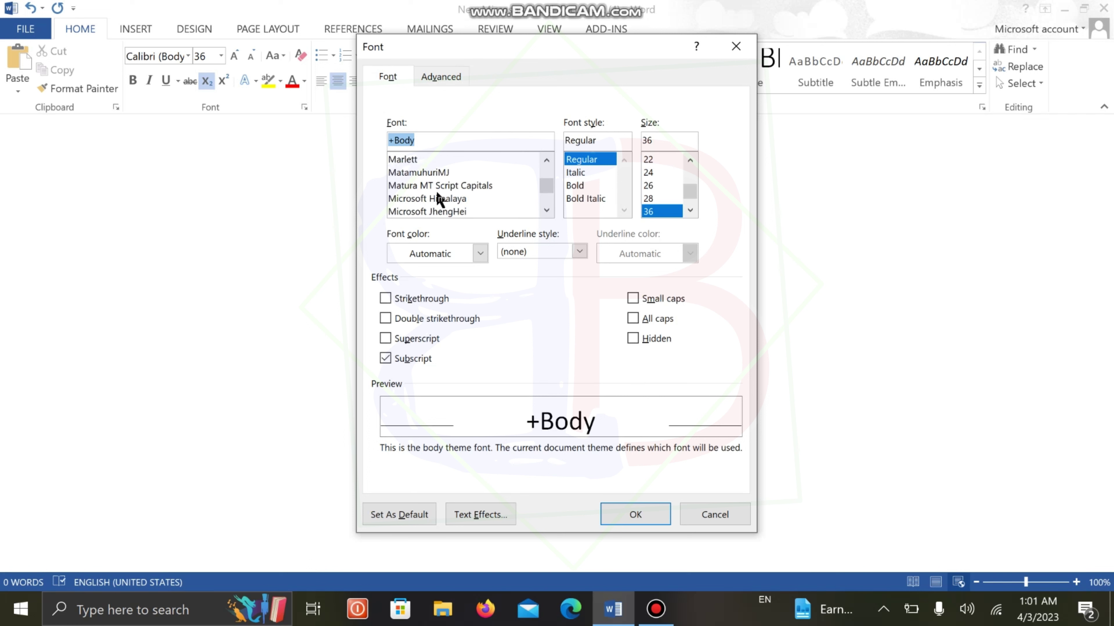
{"action": "scroll", "coordinate": [436, 190], "scroll_direction": "up", "scroll_amount": 5}
{"action": "scroll", "coordinate": [436, 190], "scroll_direction": "up", "scroll_amount": 20}
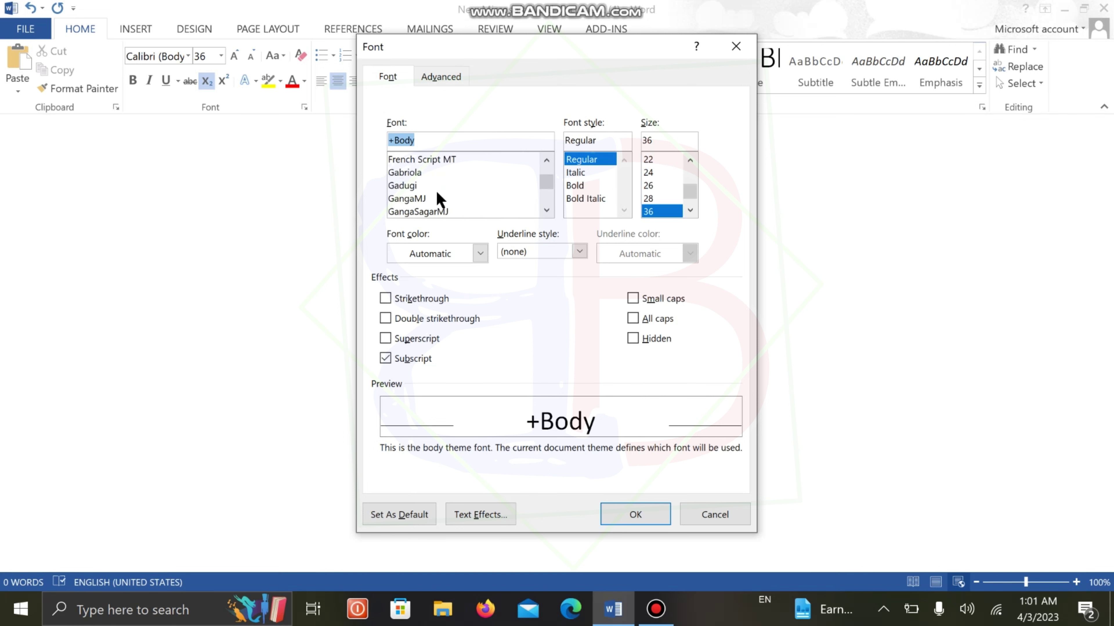
{"action": "scroll", "coordinate": [436, 190], "scroll_direction": "up", "scroll_amount": 10}
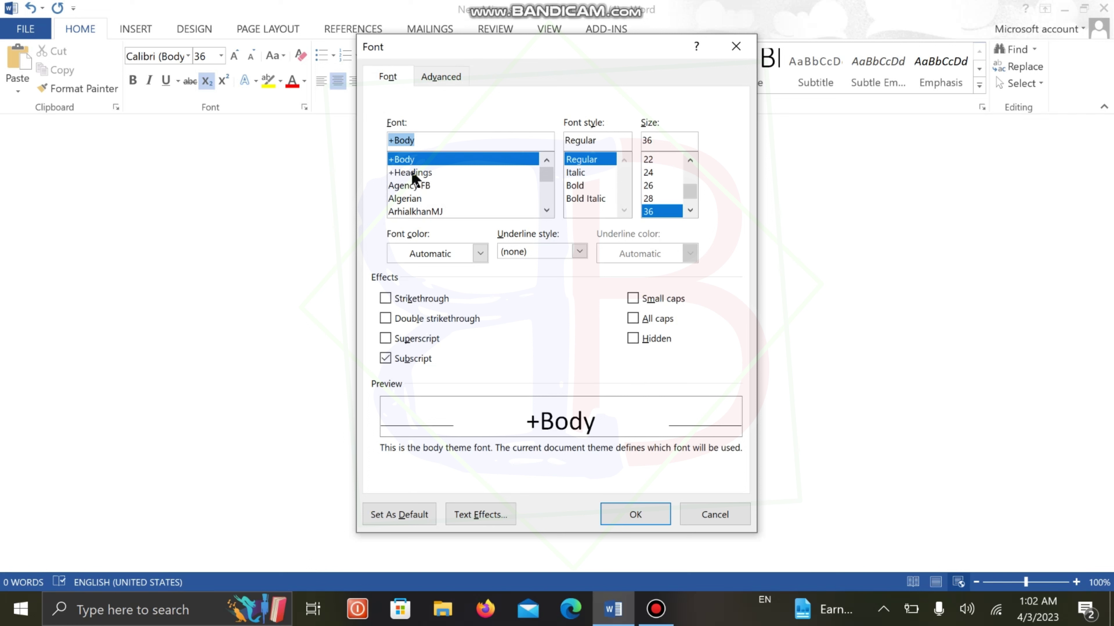
{"action": "left_click", "coordinate": [417, 188]}
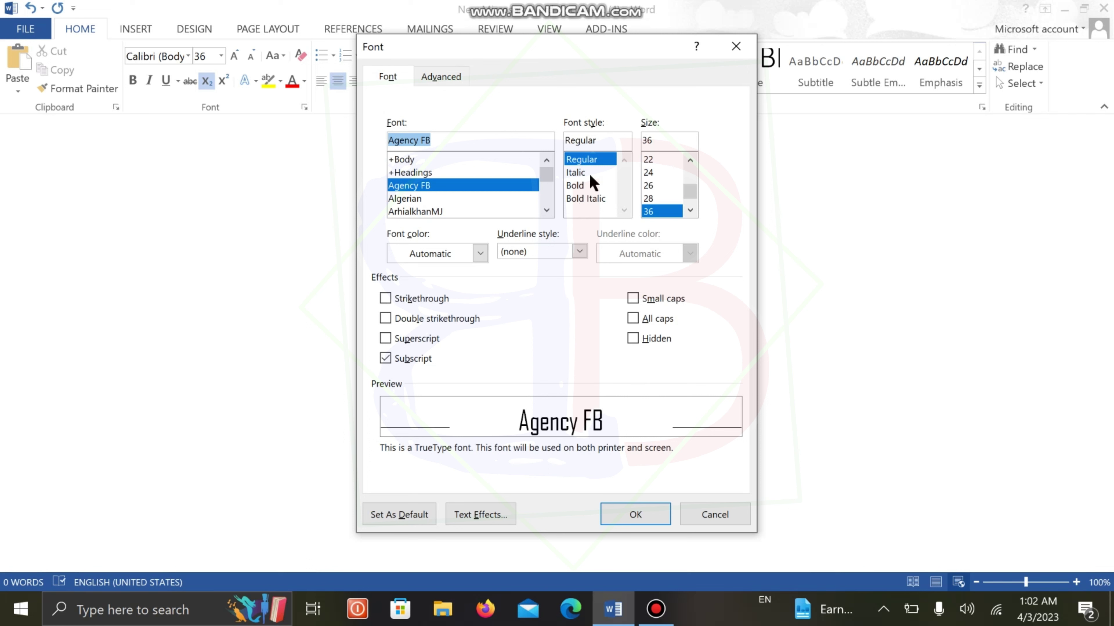
Set the font style to Italic and the size to 18.
{"action": "left_click", "coordinate": [574, 187]}
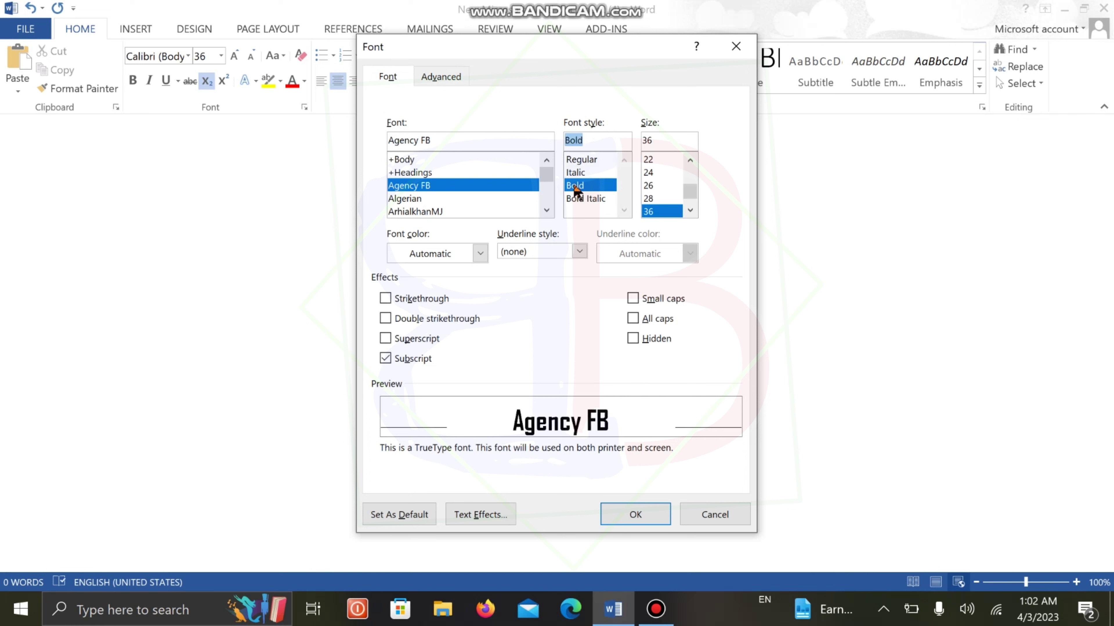
{"action": "left_click", "coordinate": [576, 173]}
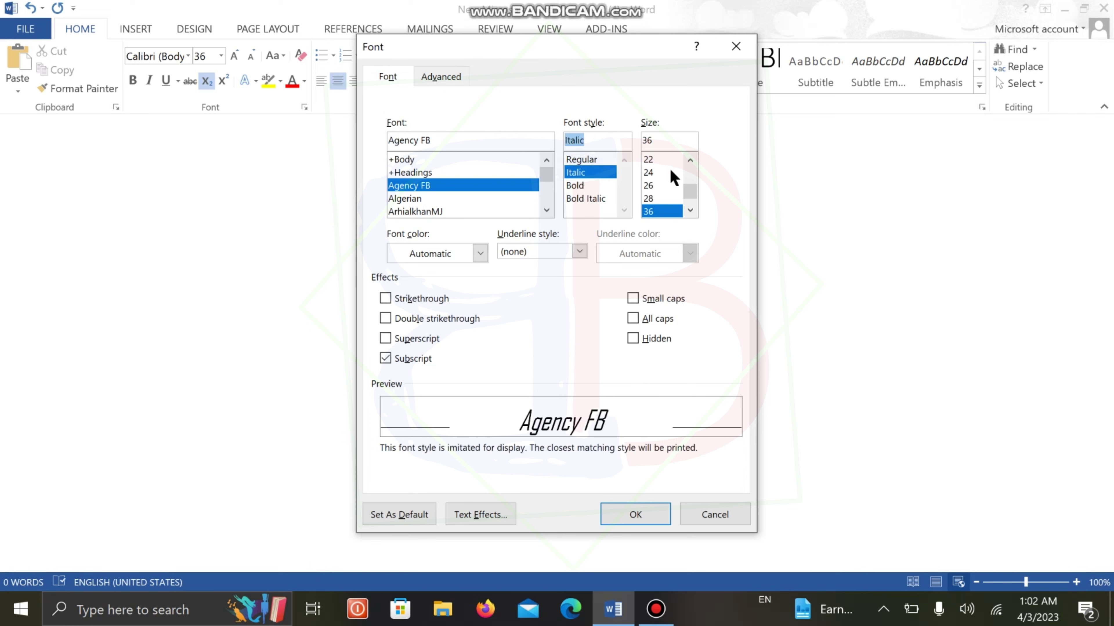
{"action": "scroll", "coordinate": [649, 175], "scroll_direction": "up", "scroll_amount": 3}
{"action": "scroll", "coordinate": [651, 176], "scroll_direction": "down", "scroll_amount": 3}
{"action": "scroll", "coordinate": [650, 176], "scroll_direction": "up", "scroll_amount": 1}
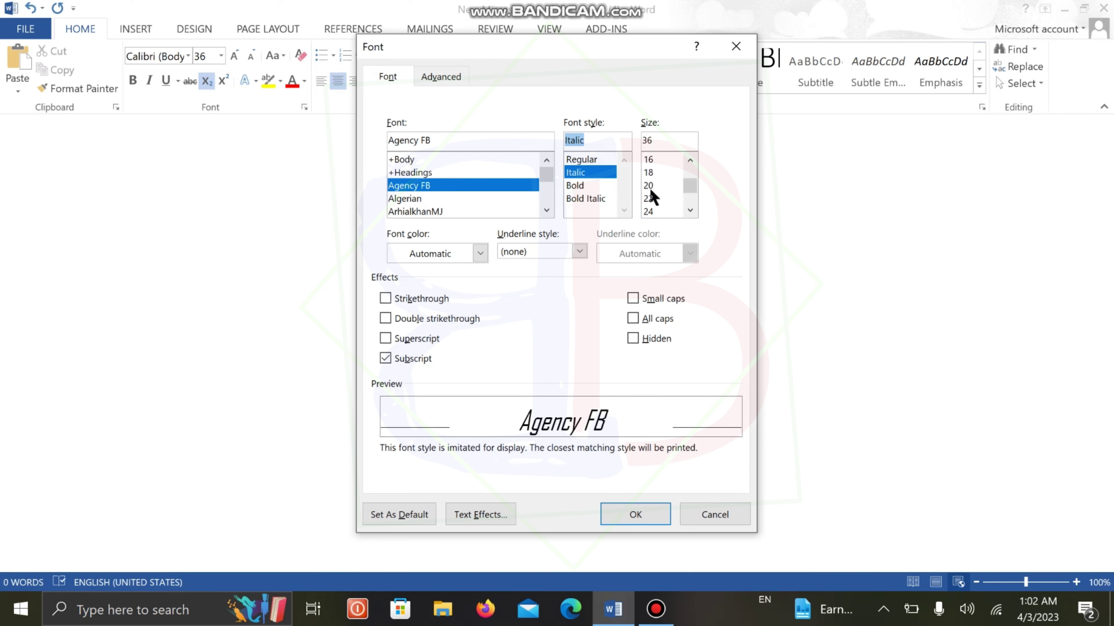
{"action": "left_click", "coordinate": [650, 172]}
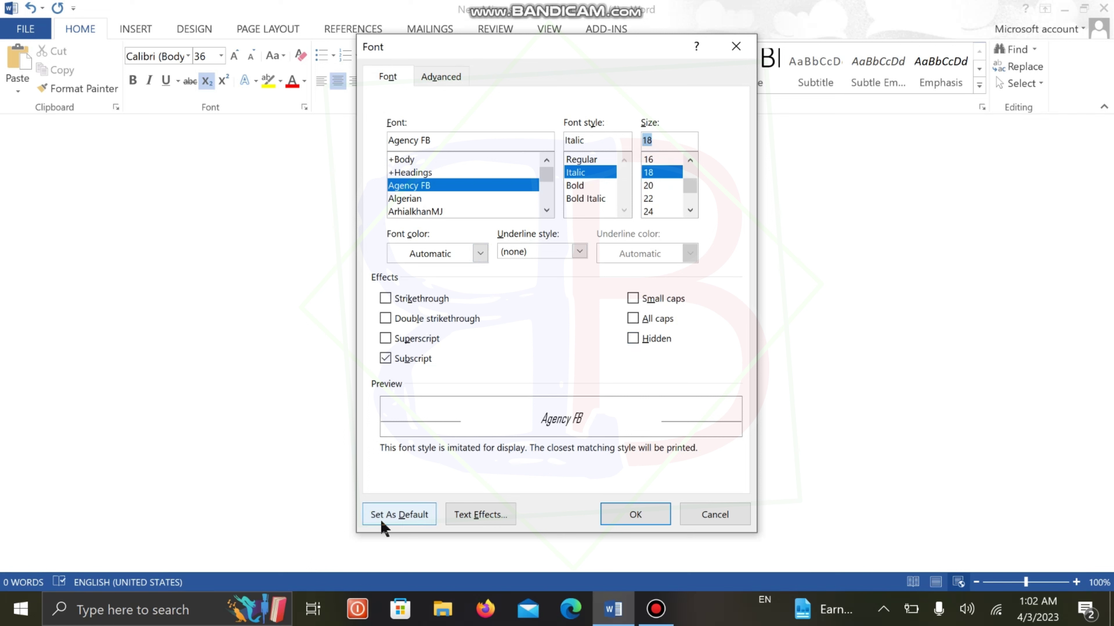
Save Agency FB Italic 18 pt as the default font for all Normal-template documents.
{"action": "left_click", "coordinate": [408, 515]}
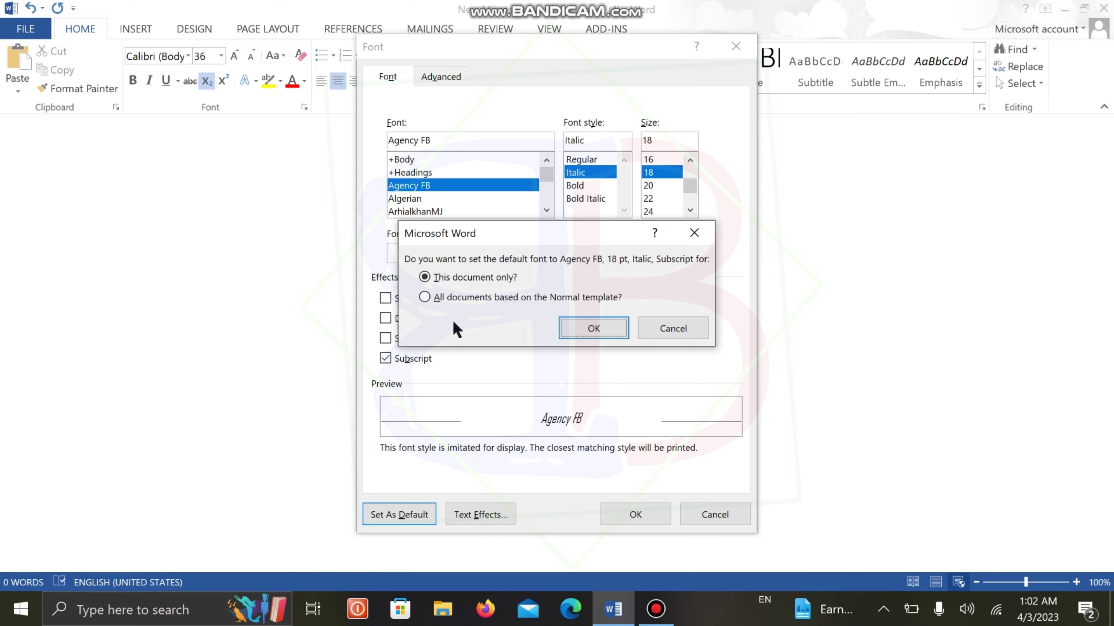
{"action": "left_click", "coordinate": [424, 299]}
{"action": "left_click", "coordinate": [590, 330]}
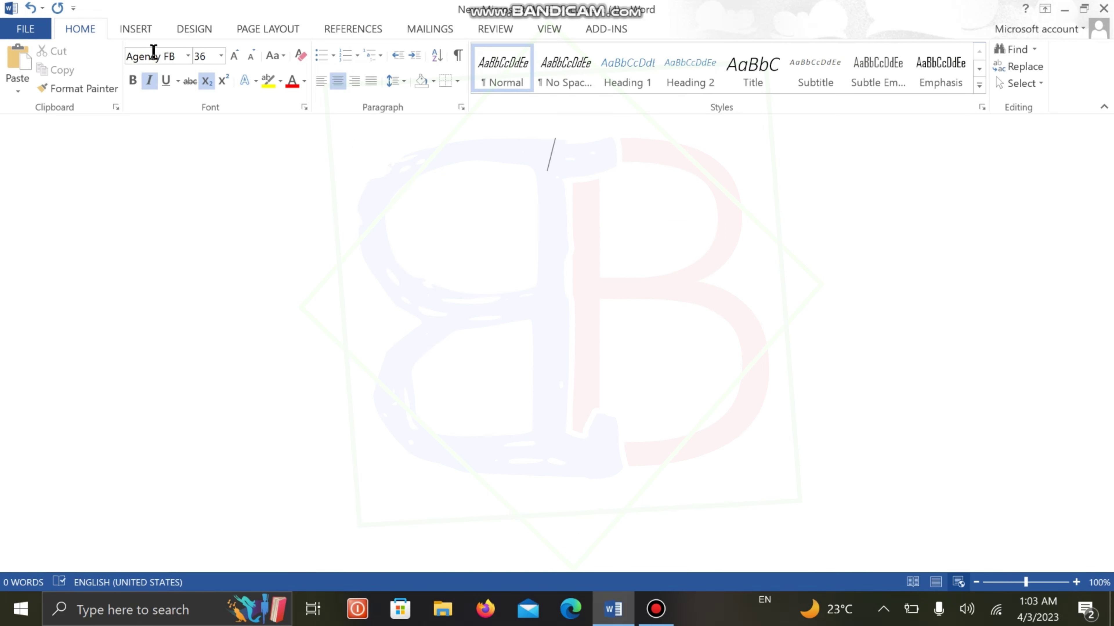
Glance at the font size list and text shortcut menu without changing anything.
{"action": "left_click", "coordinate": [220, 56]}
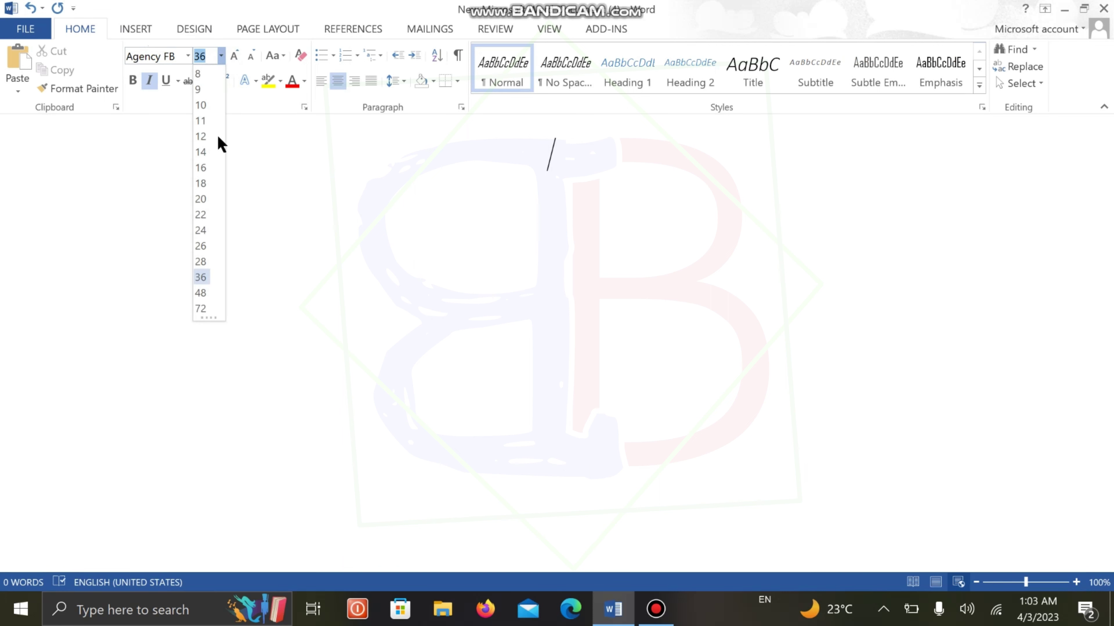
{"action": "left_click", "coordinate": [298, 182]}
{"action": "right_click", "coordinate": [445, 237]}
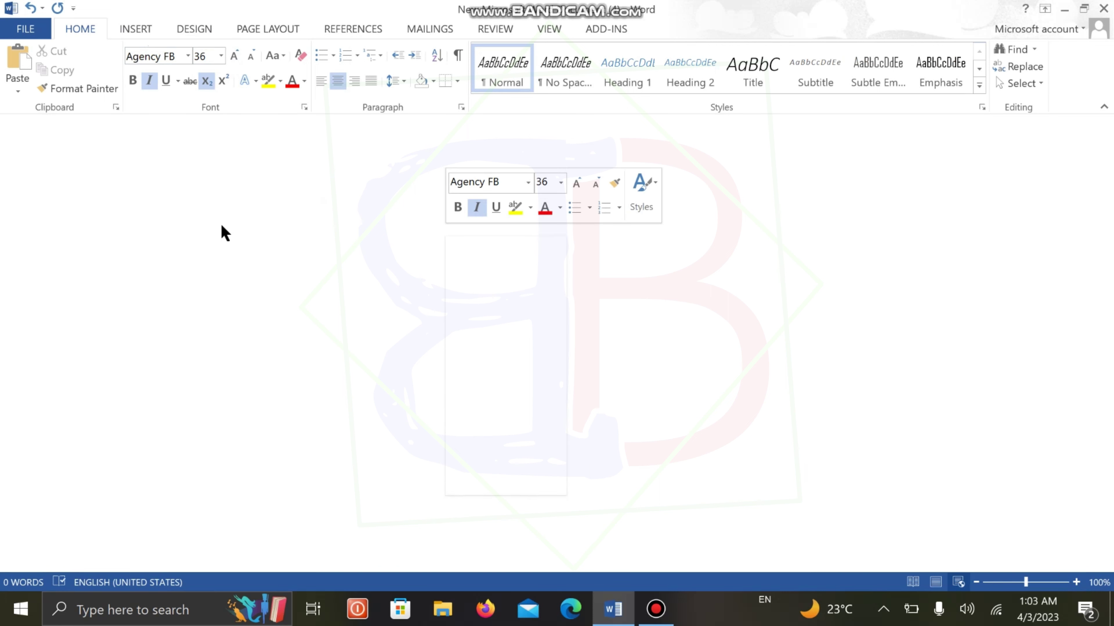
{"action": "left_click", "coordinate": [62, 9]}
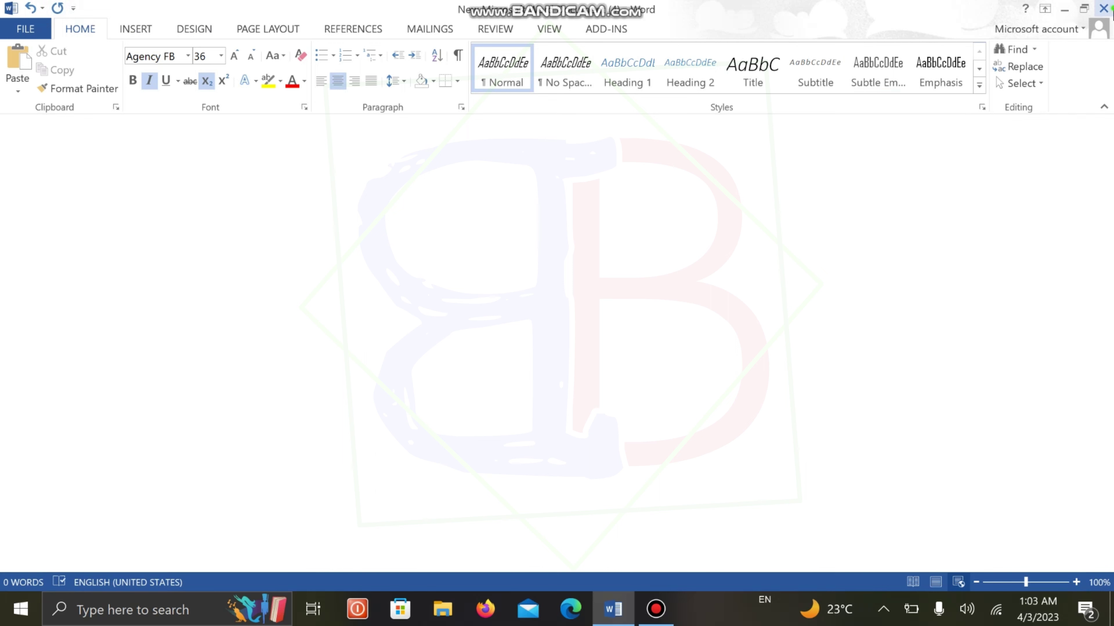
Close Word without saving and reopen New Microsoft Word Document (4).
{"action": "left_click", "coordinate": [1109, 9]}
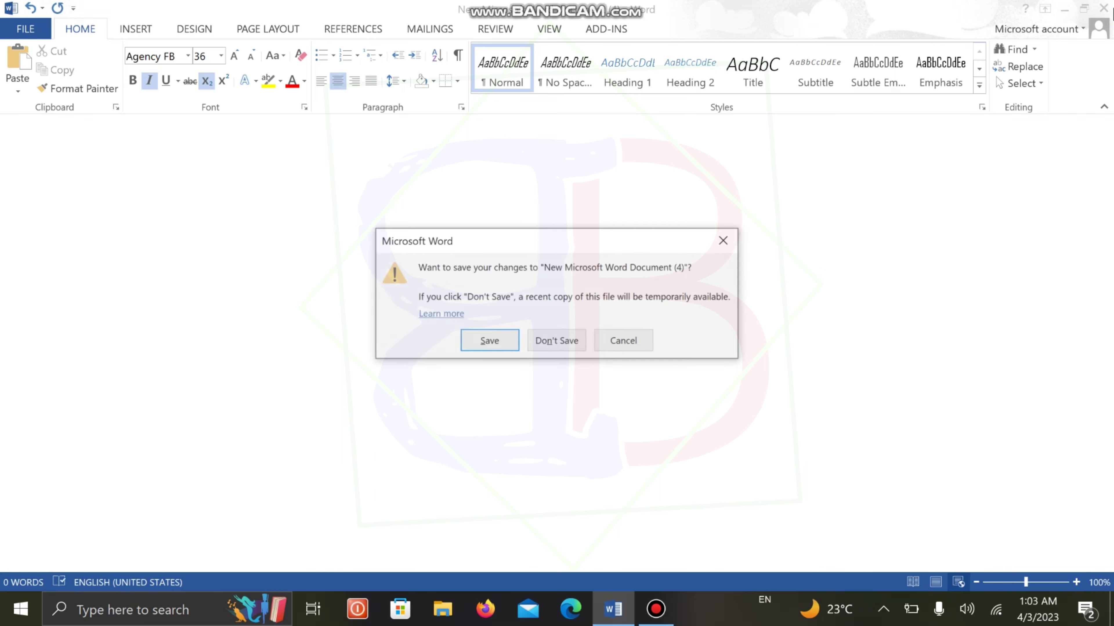
{"action": "left_click", "coordinate": [564, 344]}
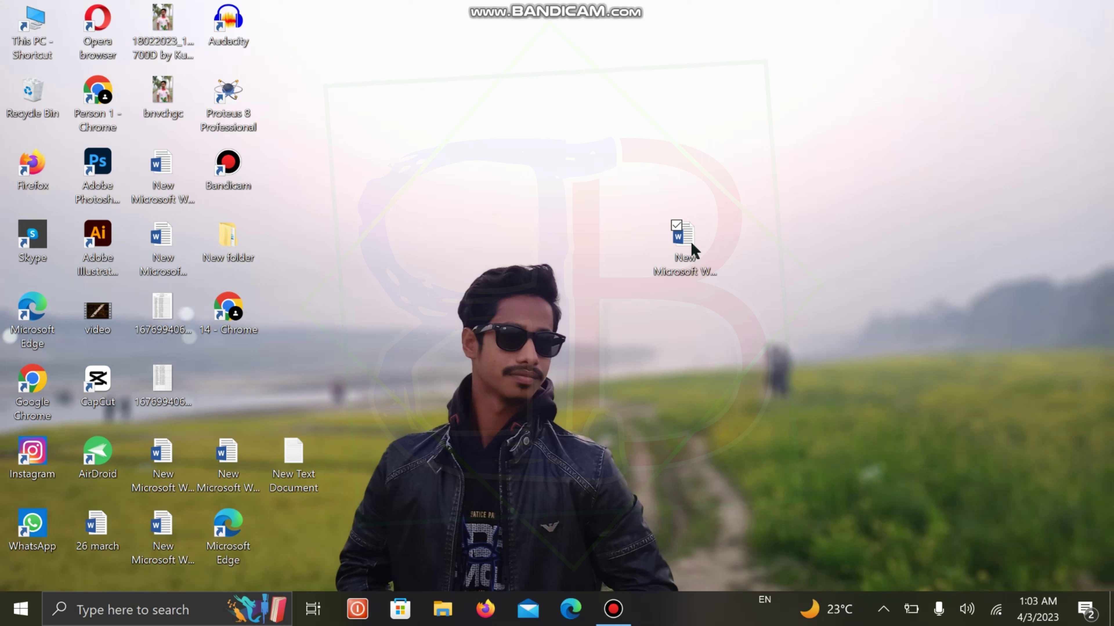
{"action": "double_click", "coordinate": [691, 247]}
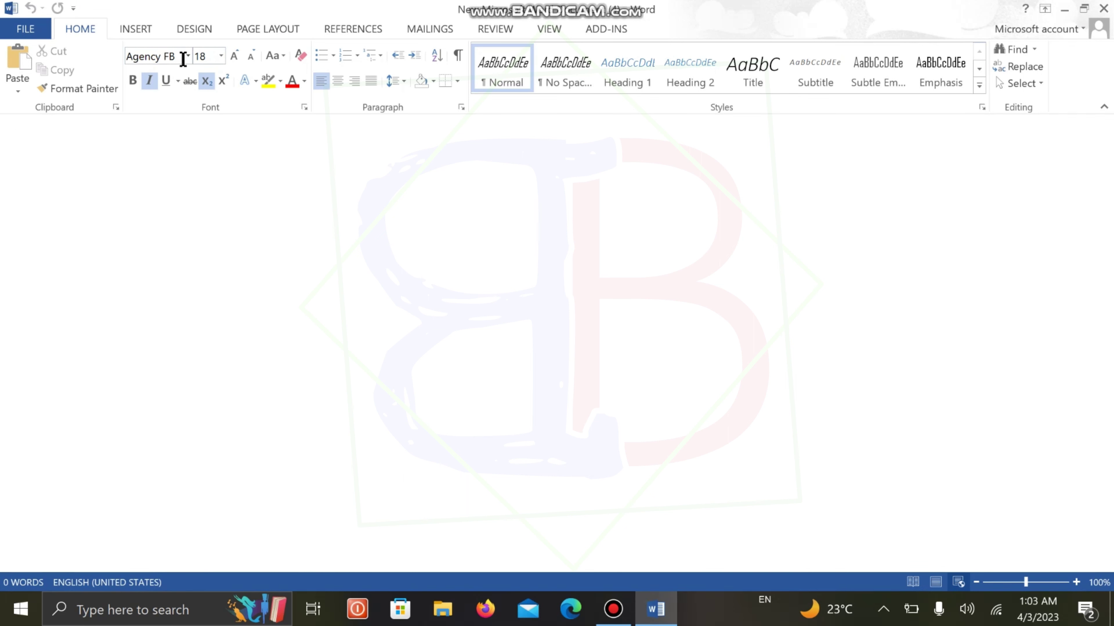
Centre the first paragraph, then show the File Info page for the document.
{"action": "left_click", "coordinate": [344, 83]}
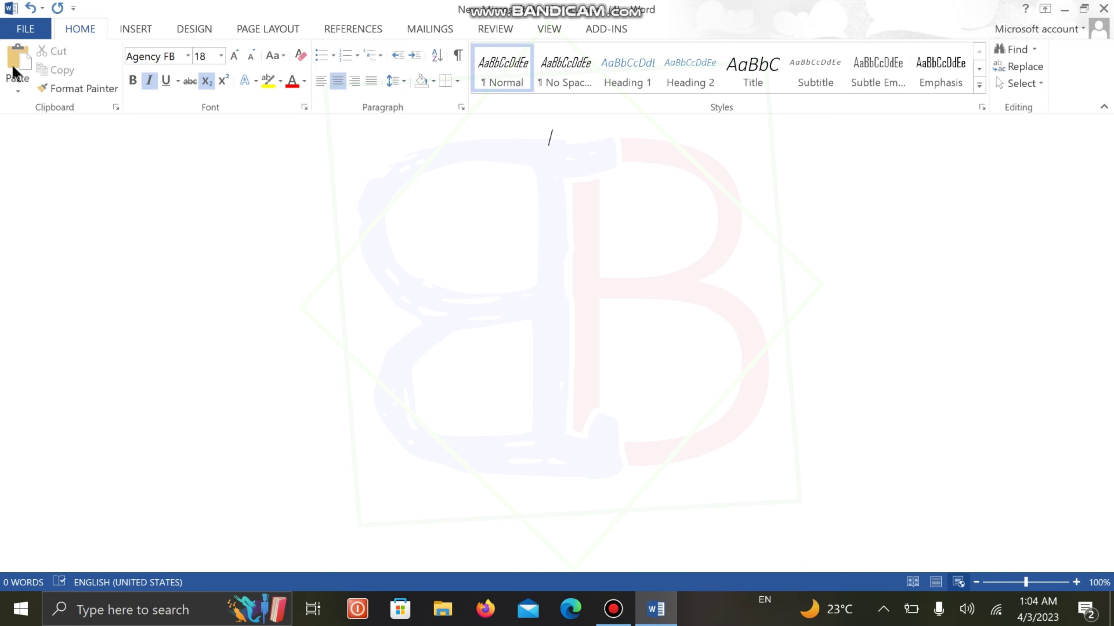
{"action": "left_click", "coordinate": [25, 29]}
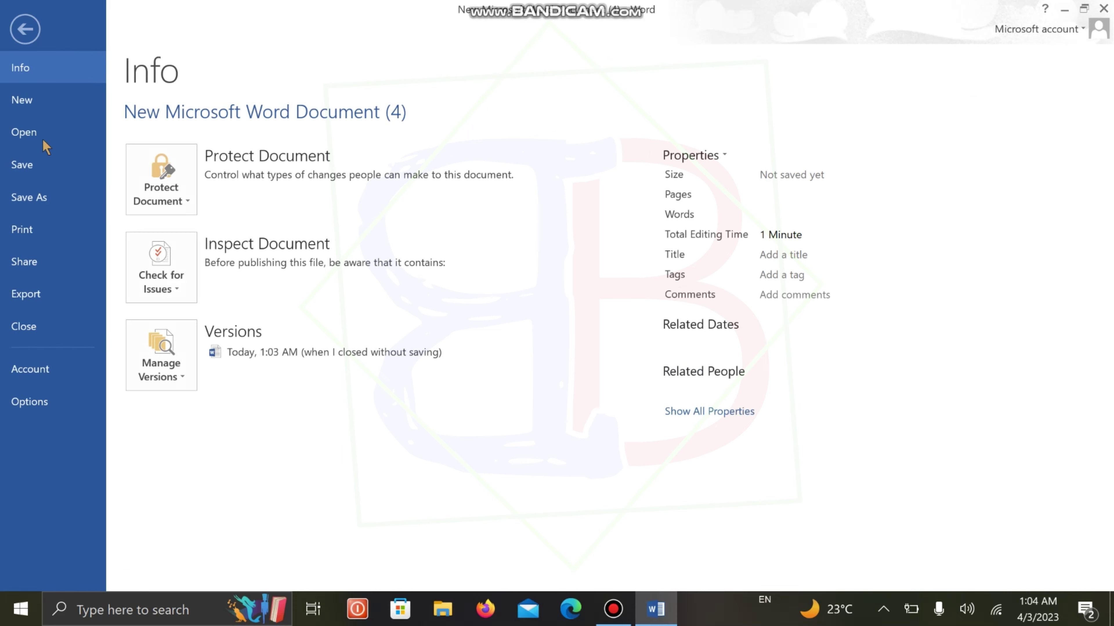
{"action": "left_click", "coordinate": [49, 405]}
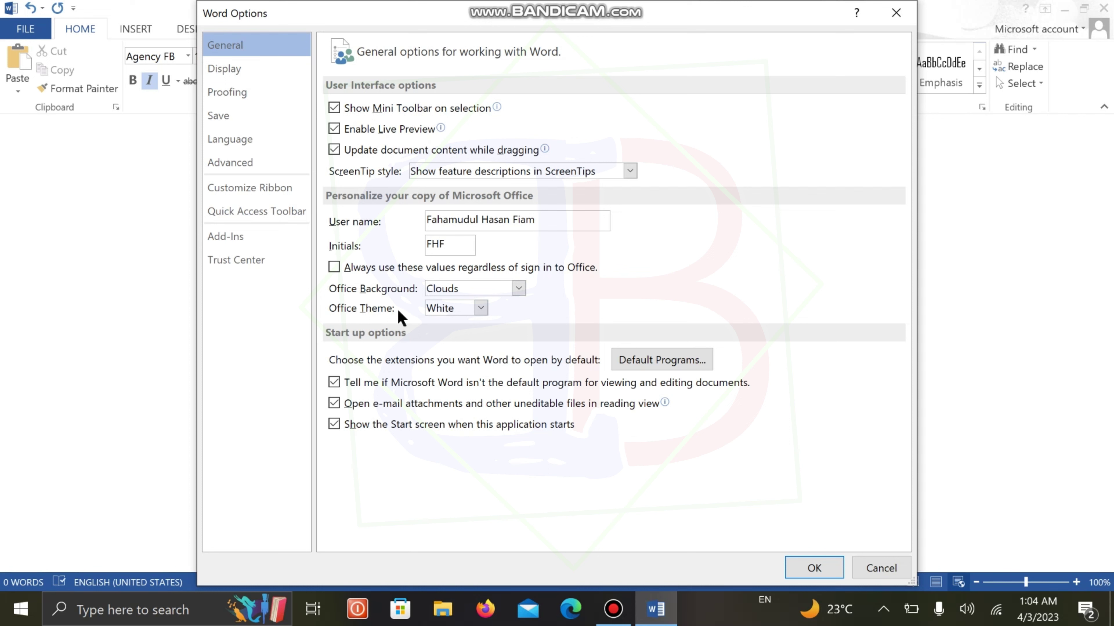
{"action": "left_click", "coordinate": [481, 309]}
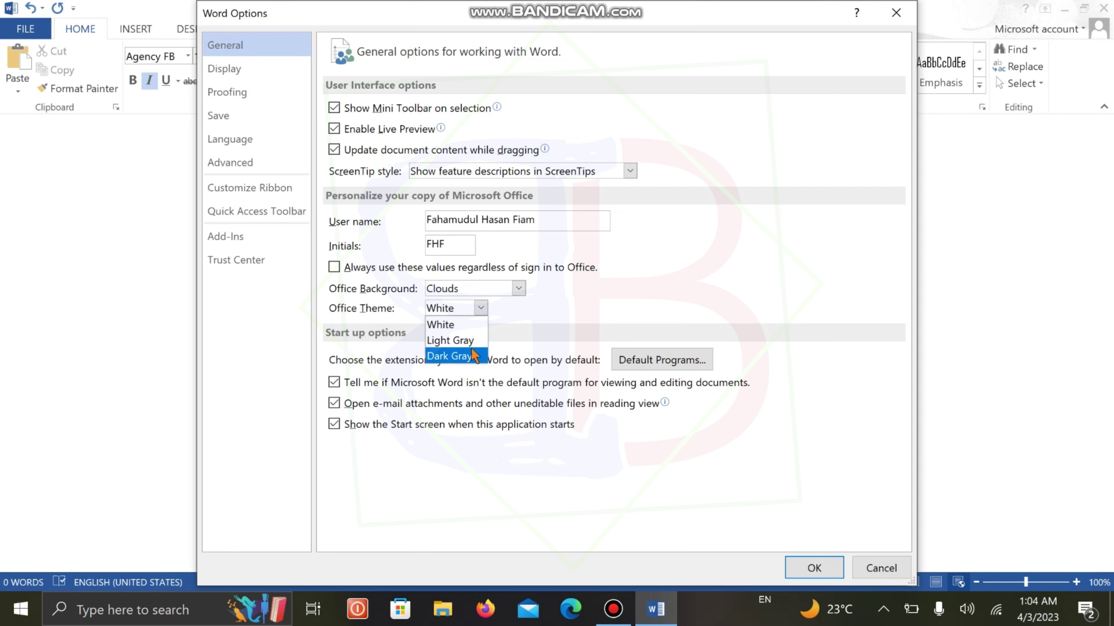
{"action": "left_click", "coordinate": [450, 357]}
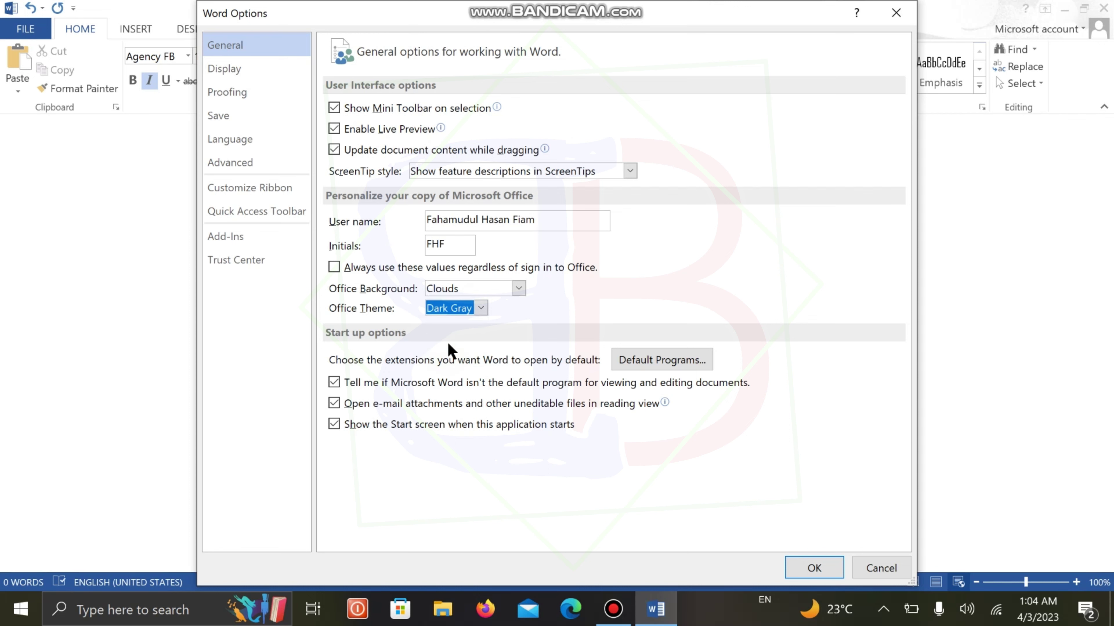
{"action": "left_click", "coordinate": [815, 566]}
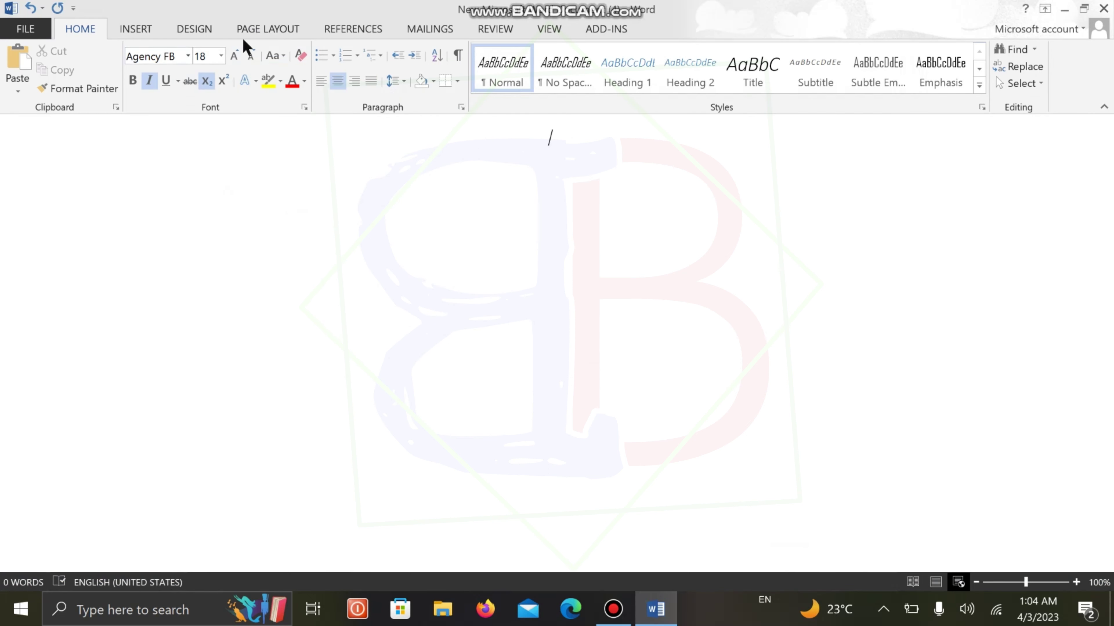
{"action": "key", "text": "alt+n"}
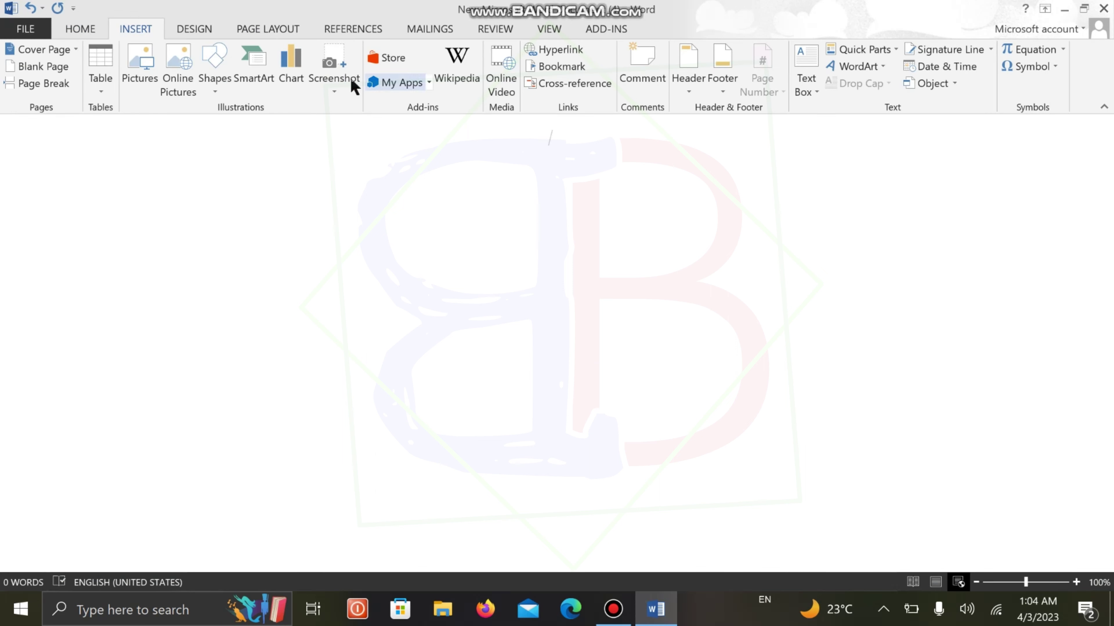
{"action": "key", "text": "alt+g"}
{"action": "key", "text": "alt+s"}
{"action": "right_click", "coordinate": [470, 197]}
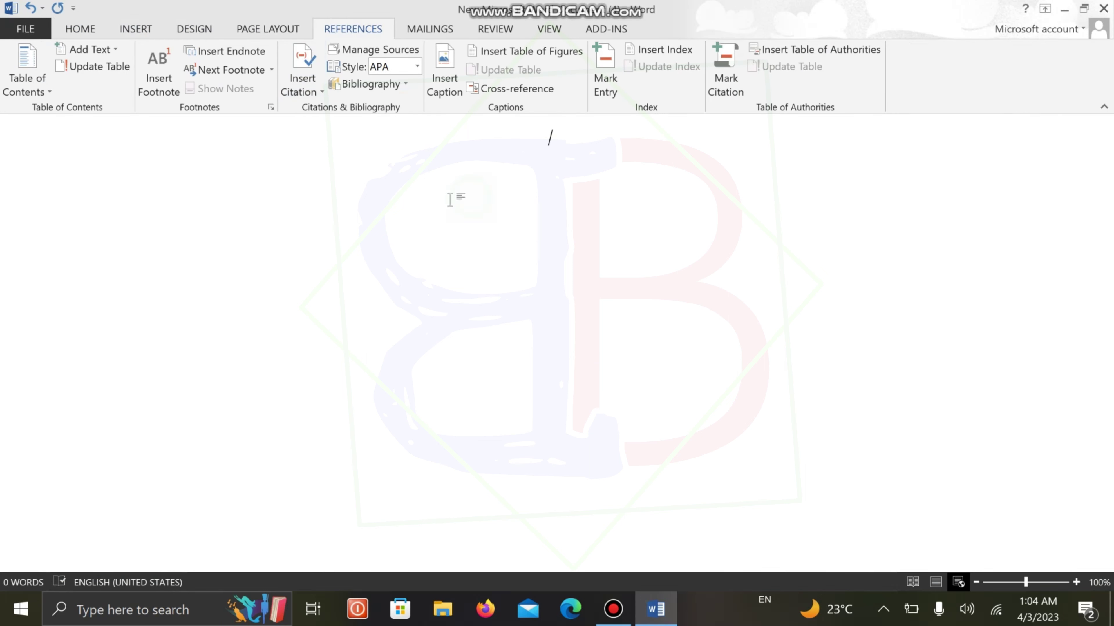
{"action": "left_click", "coordinate": [386, 227]}
Change the Office Theme in Word Options from Dark Gray to Light Gray.
{"action": "left_click", "coordinate": [81, 29]}
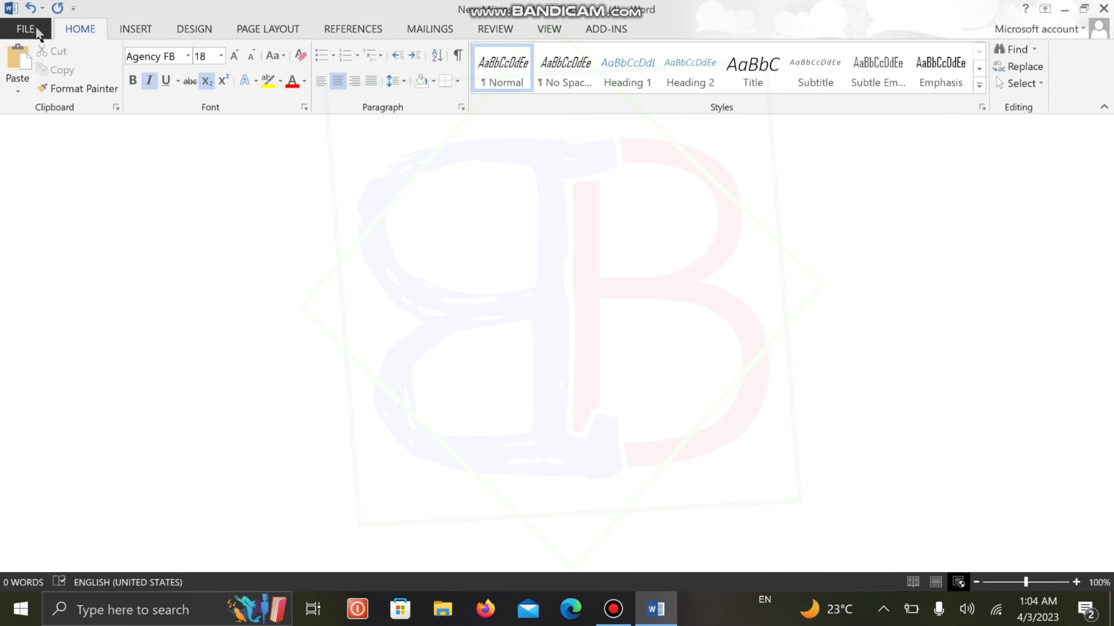
{"action": "left_click", "coordinate": [38, 33]}
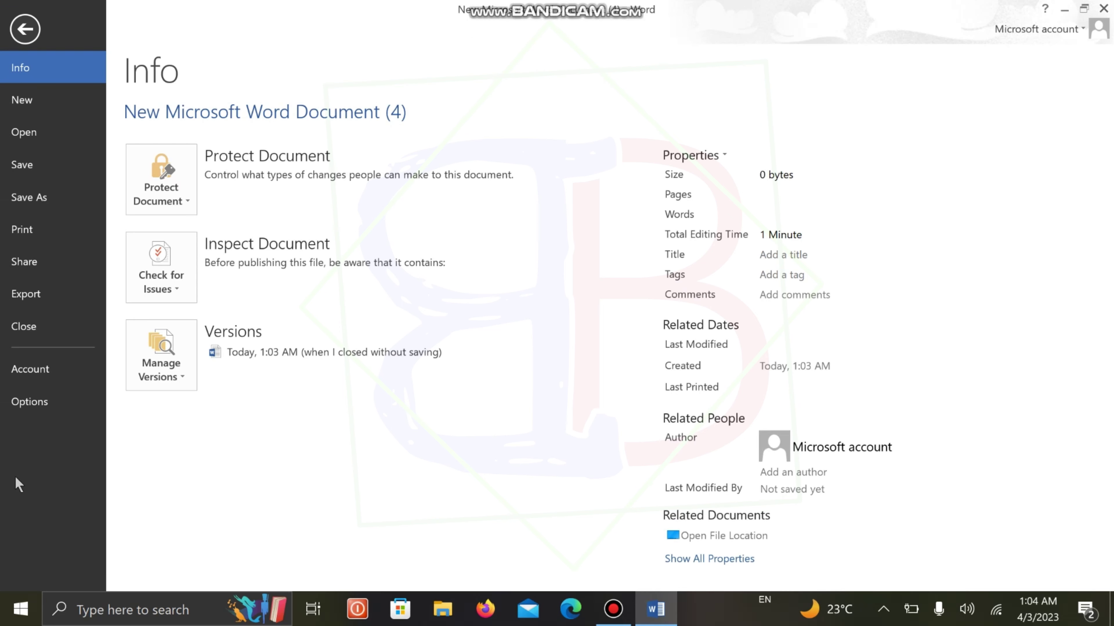
{"action": "left_click", "coordinate": [35, 402]}
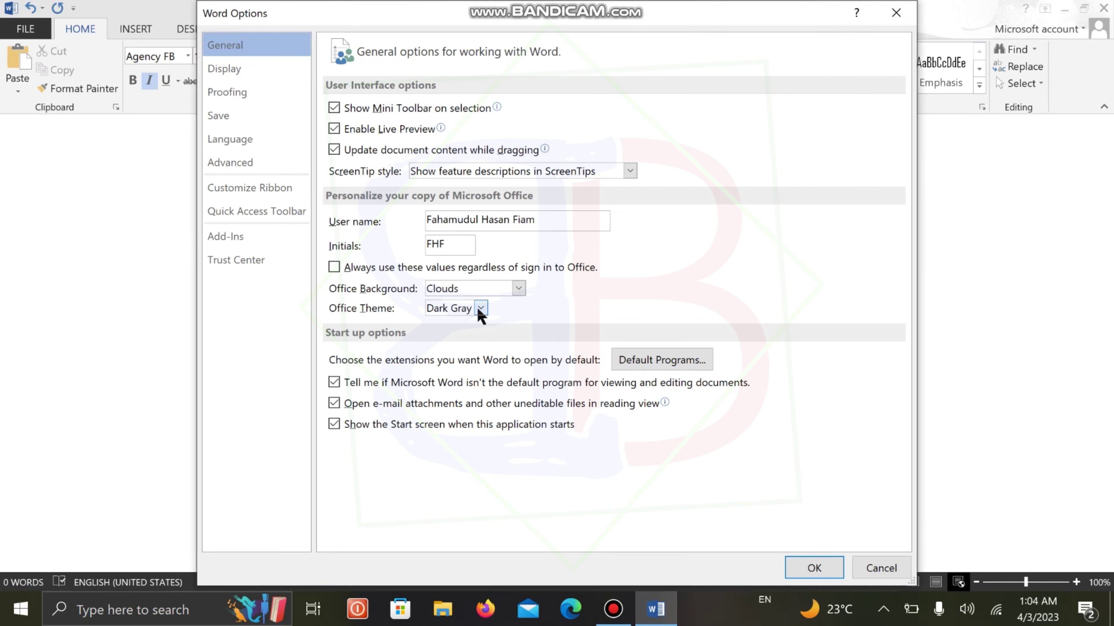
{"action": "left_click", "coordinate": [478, 307]}
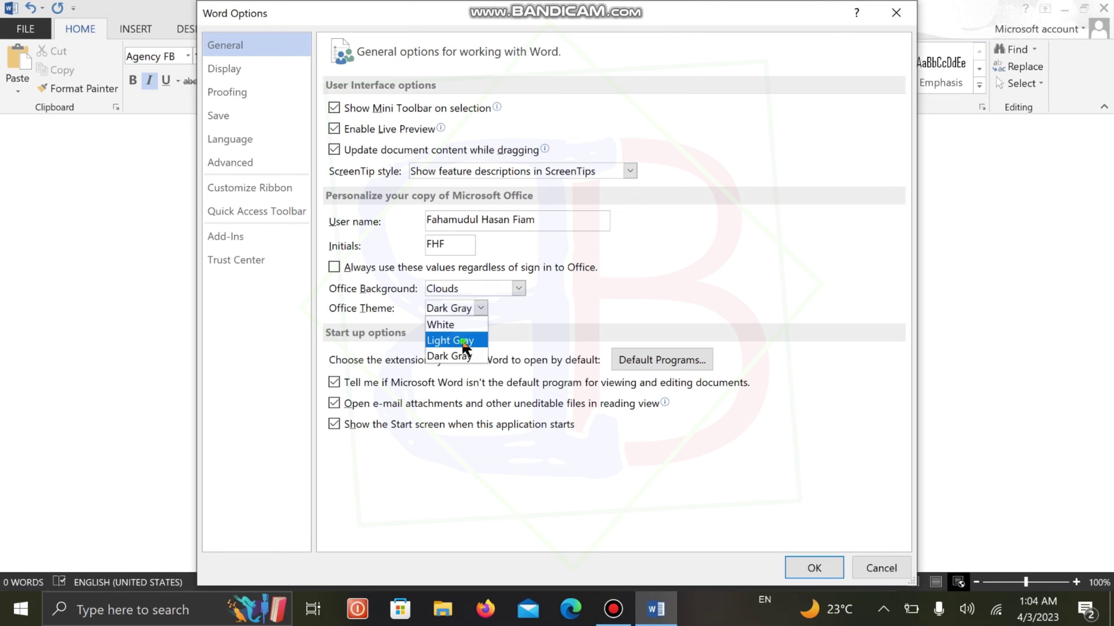
{"action": "left_click", "coordinate": [462, 340]}
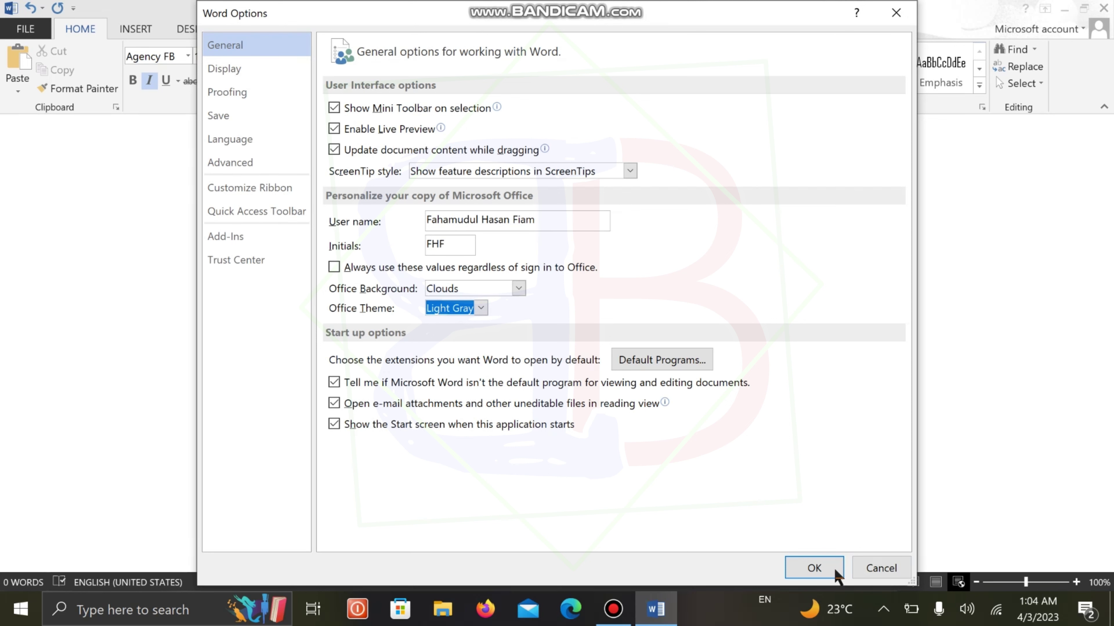
{"action": "left_click", "coordinate": [814, 569]}
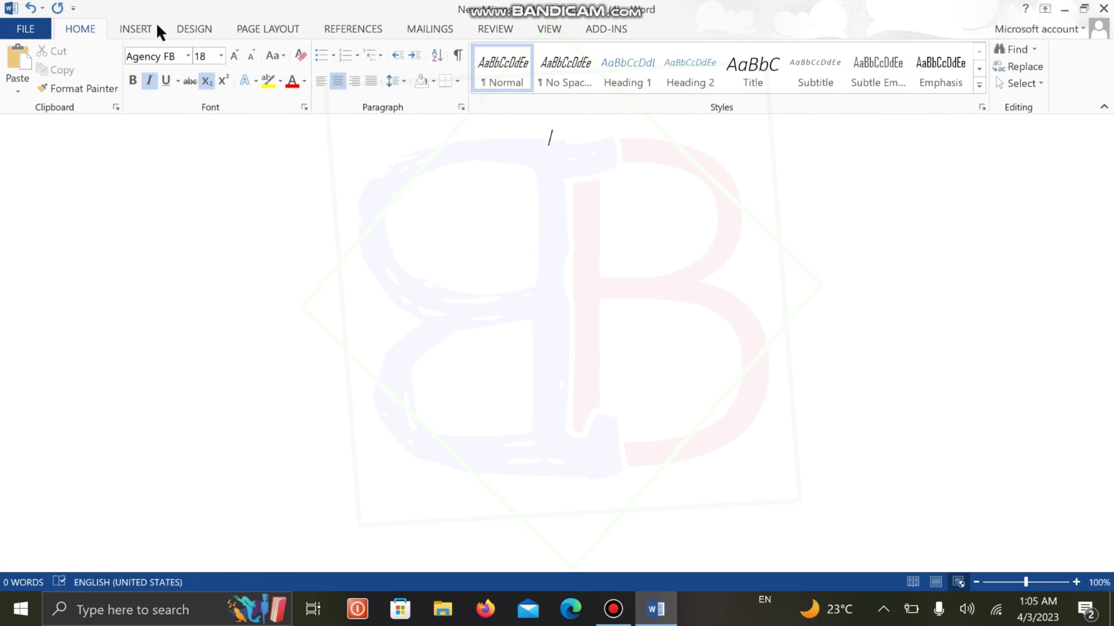
Scroll the ribbon over to Page Layout, briefly visiting the File backstage and returning.
{"action": "scroll", "coordinate": [305, 30], "scroll_direction": "down", "scroll_amount": 2}
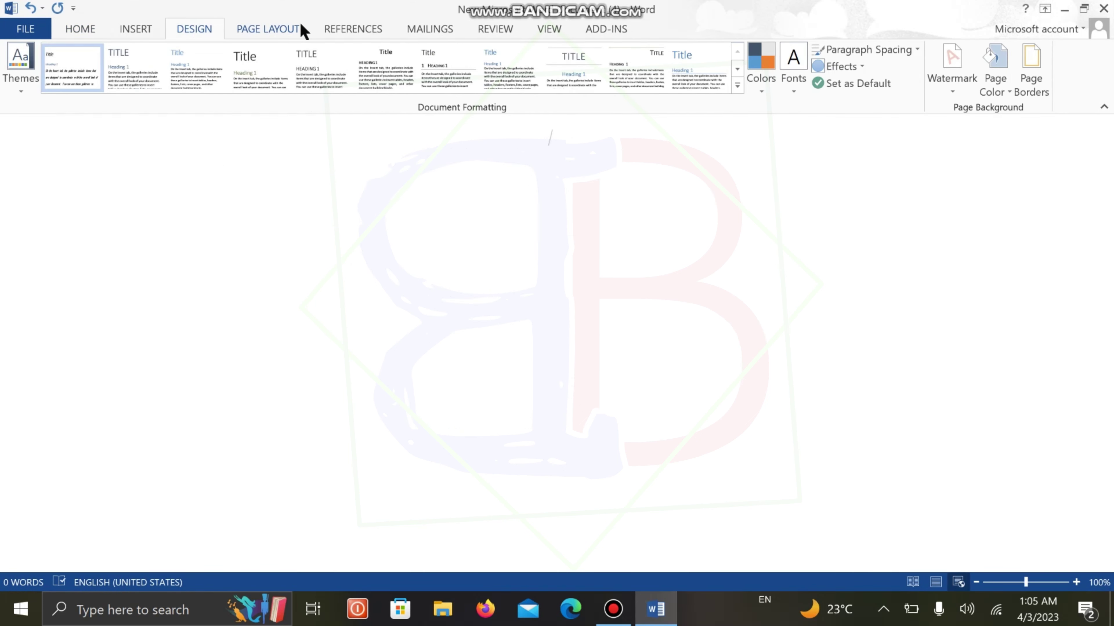
{"action": "scroll", "coordinate": [192, 30], "scroll_direction": "down", "scroll_amount": 1}
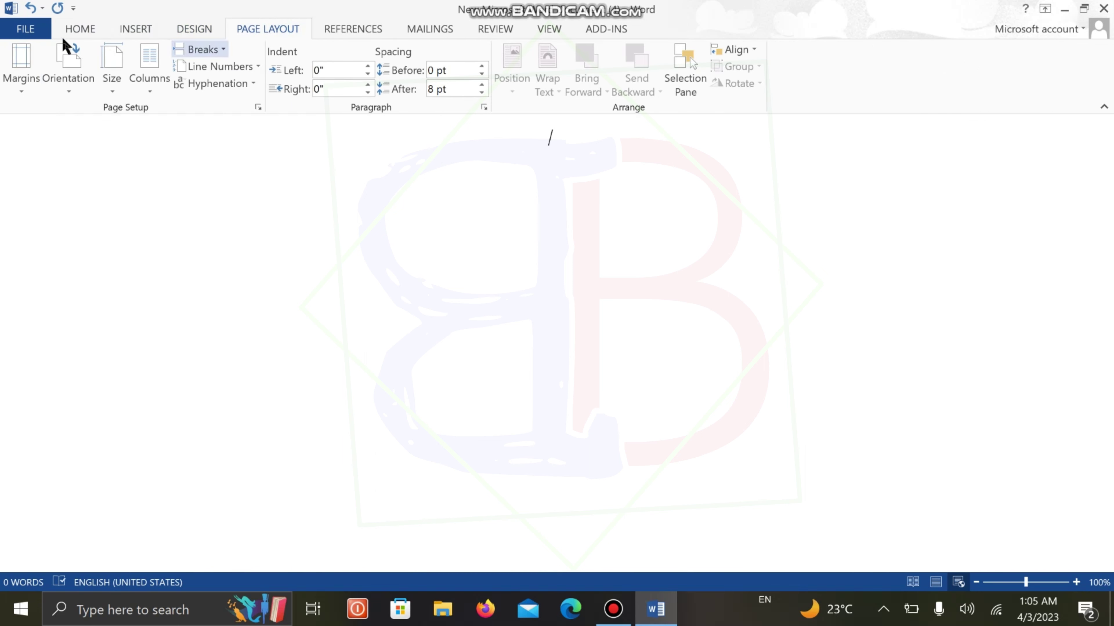
{"action": "left_click", "coordinate": [26, 29]}
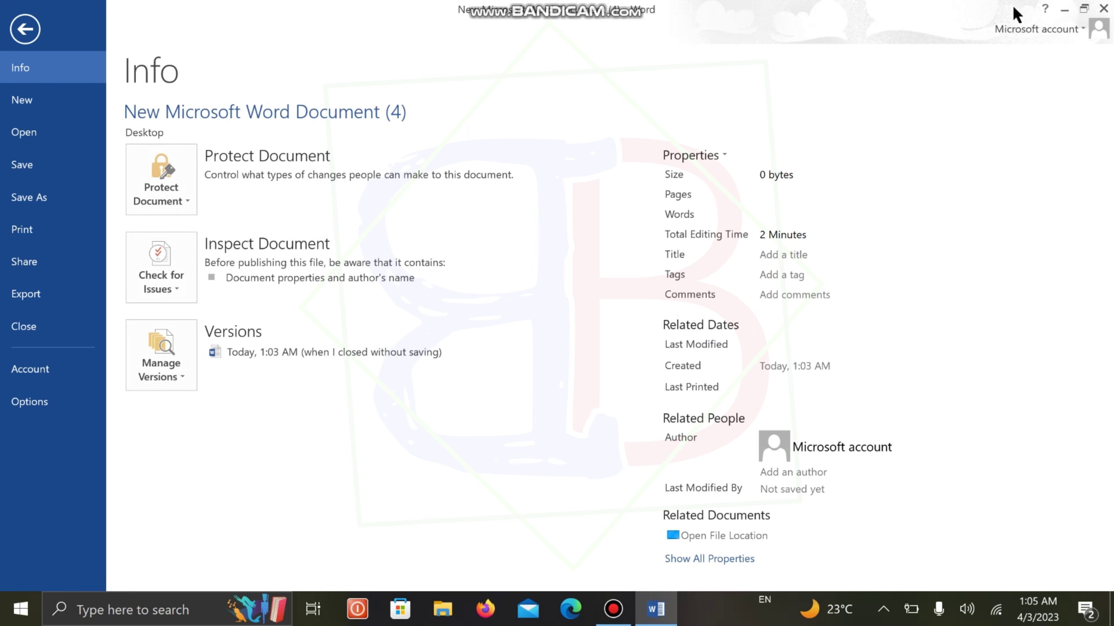
{"action": "left_click", "coordinate": [23, 30]}
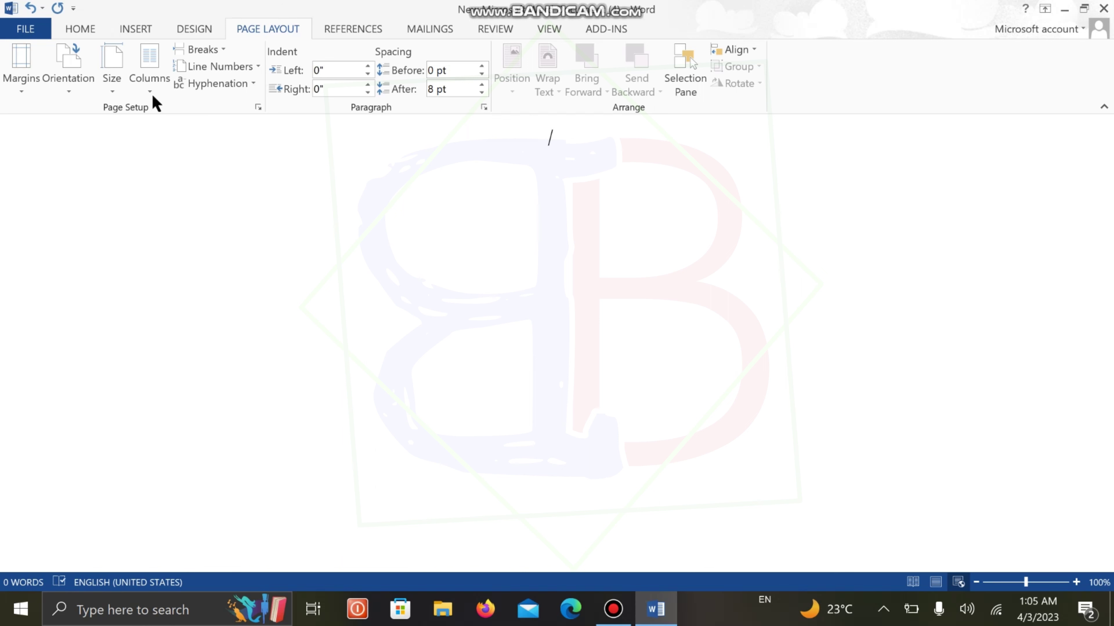
Change the font size from 18 to 24 pt on the Home ribbon.
{"action": "left_click", "coordinate": [69, 30]}
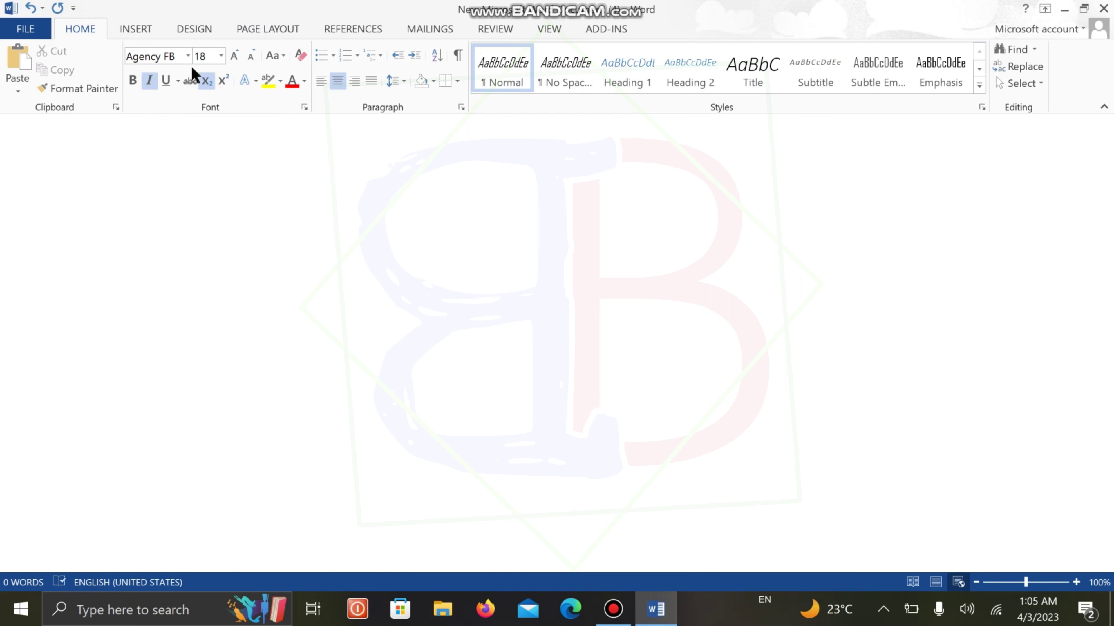
{"action": "left_click", "coordinate": [220, 55]}
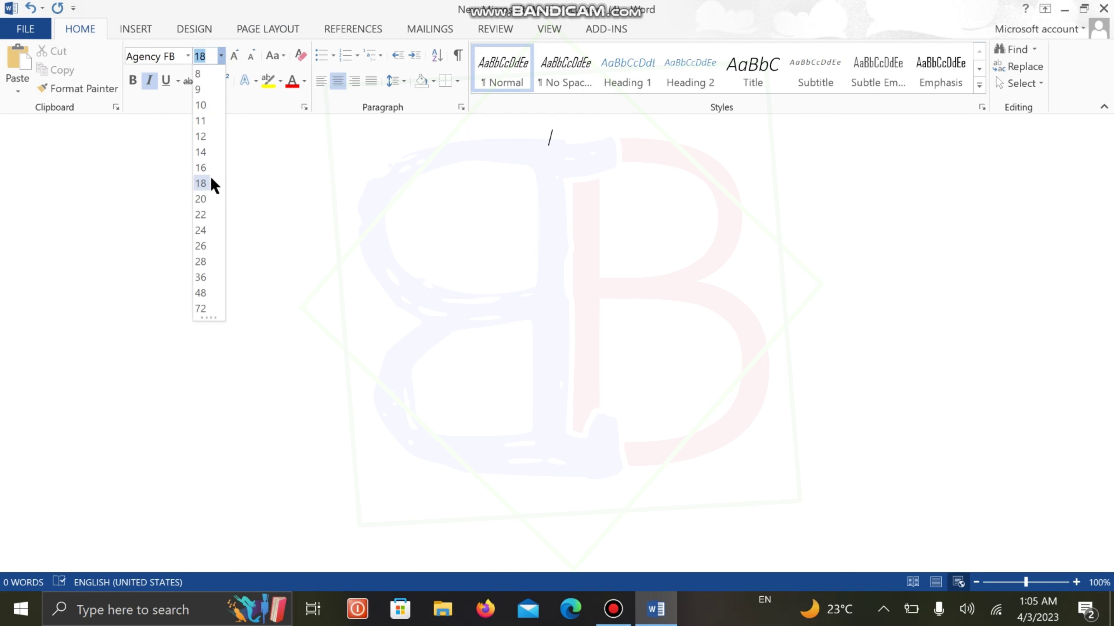
{"action": "left_click", "coordinate": [201, 233]}
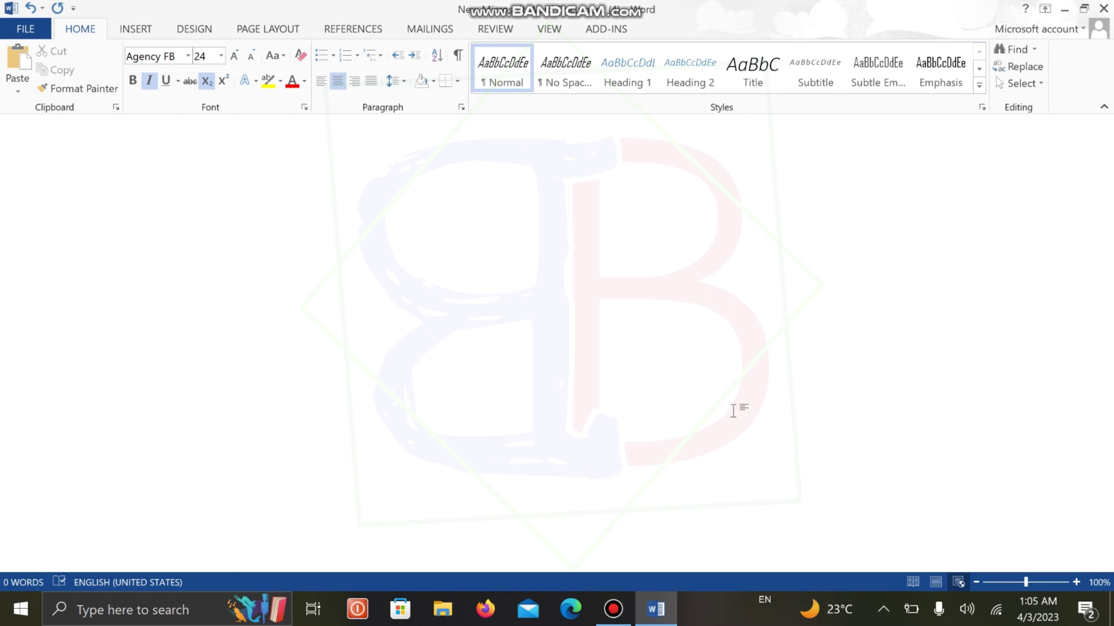
{"action": "type", "text": "***"}
{"action": "key", "text": "Return"}
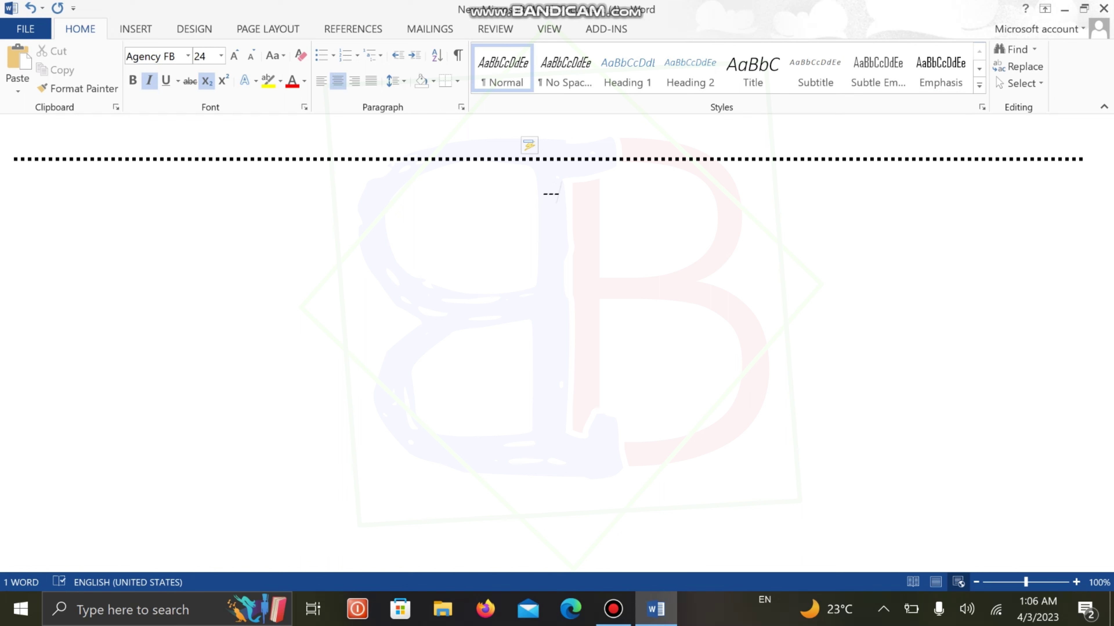
{"action": "key", "text": "Return"}
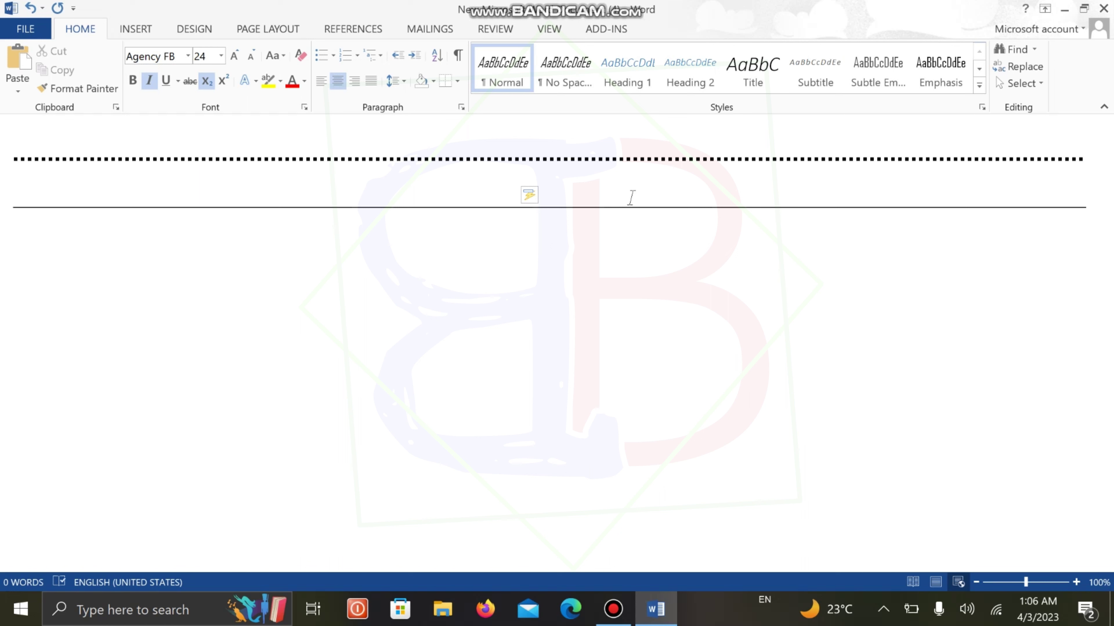
{"action": "type", "text": "___"}
{"action": "key", "text": "Return"}
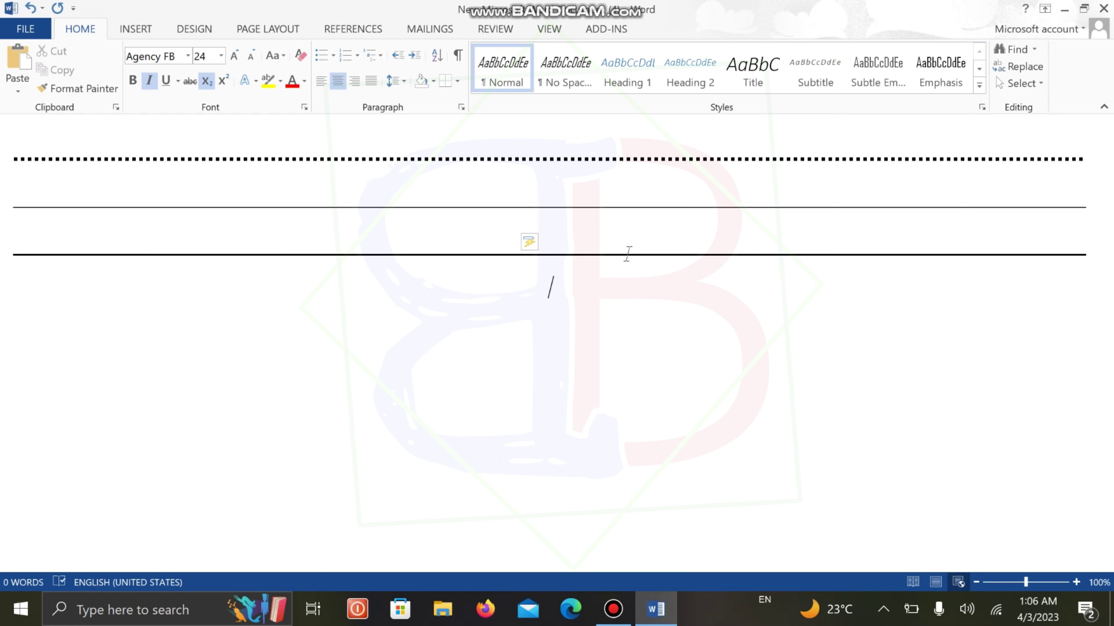
{"action": "type", "text": "==="}
{"action": "key", "text": "Return"}
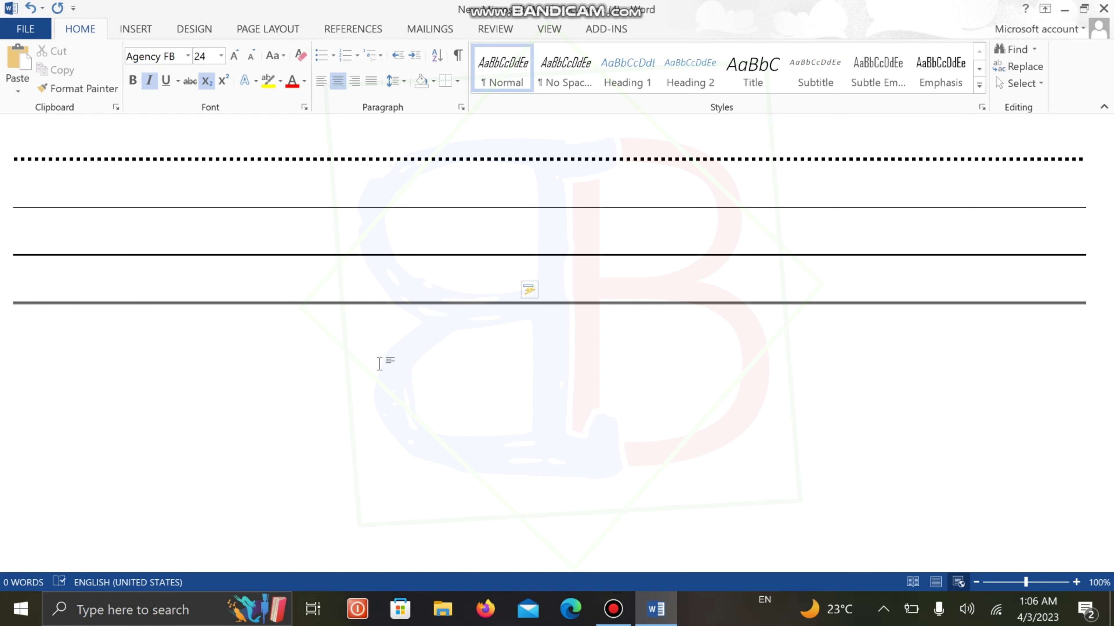
{"action": "type", "text": "~~~"}
{"action": "key", "text": "Return"}
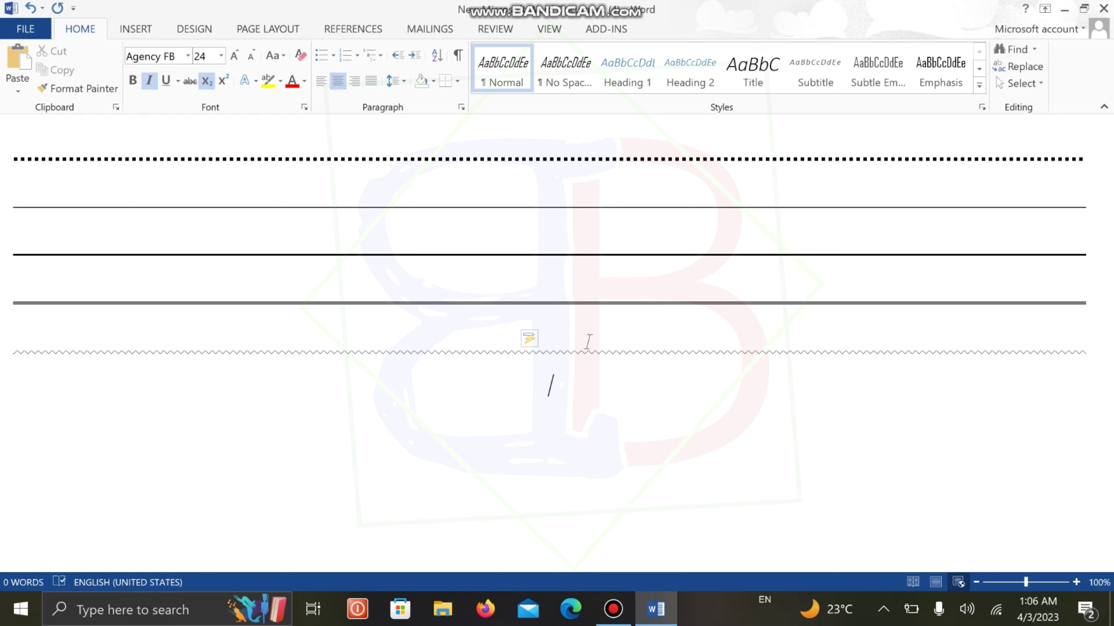
{"action": "type", "text": "==>"}
{"action": "key", "text": "Return"}
{"action": "type", "text": "--"}
{"action": "type", "text": ">"}
{"action": "key", "text": "BackSpace"}
{"action": "key", "text": "BackSpace"}
{"action": "key", "text": "BackSpace"}
{"action": "key", "text": "BackSpace"}
{"action": "key", "text": "BackSpace"}
{"action": "key", "text": "BackSpace"}
{"action": "key", "text": "BackSpace"}
{"action": "key", "text": "BackSpace"}
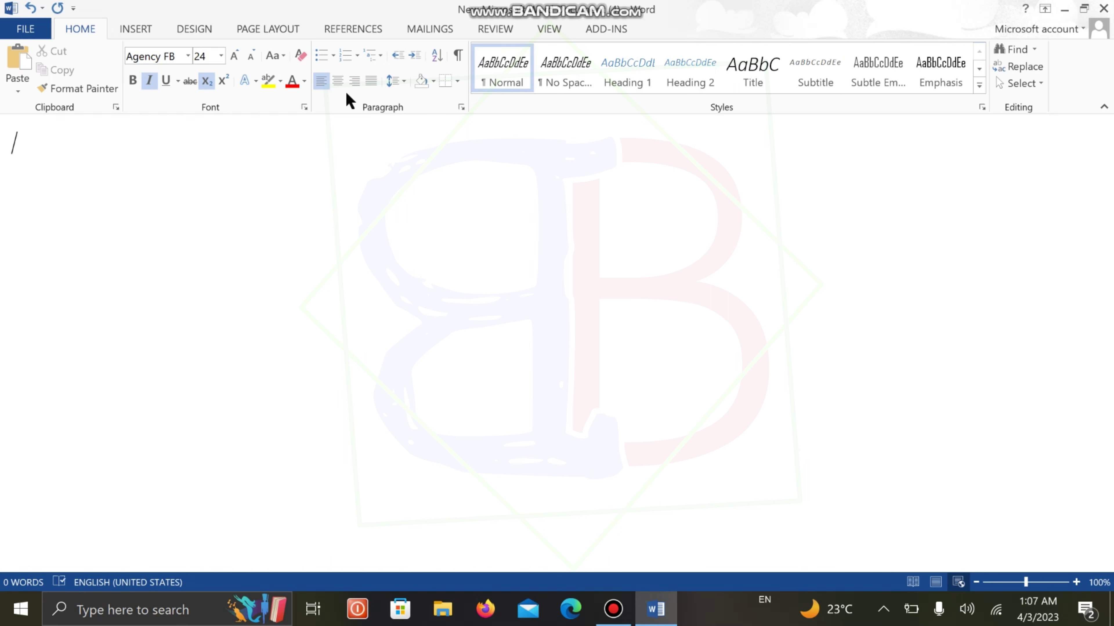
Centre the empty paragraph, then go to the Proofing page of Word Options.
{"action": "left_click", "coordinate": [338, 83]}
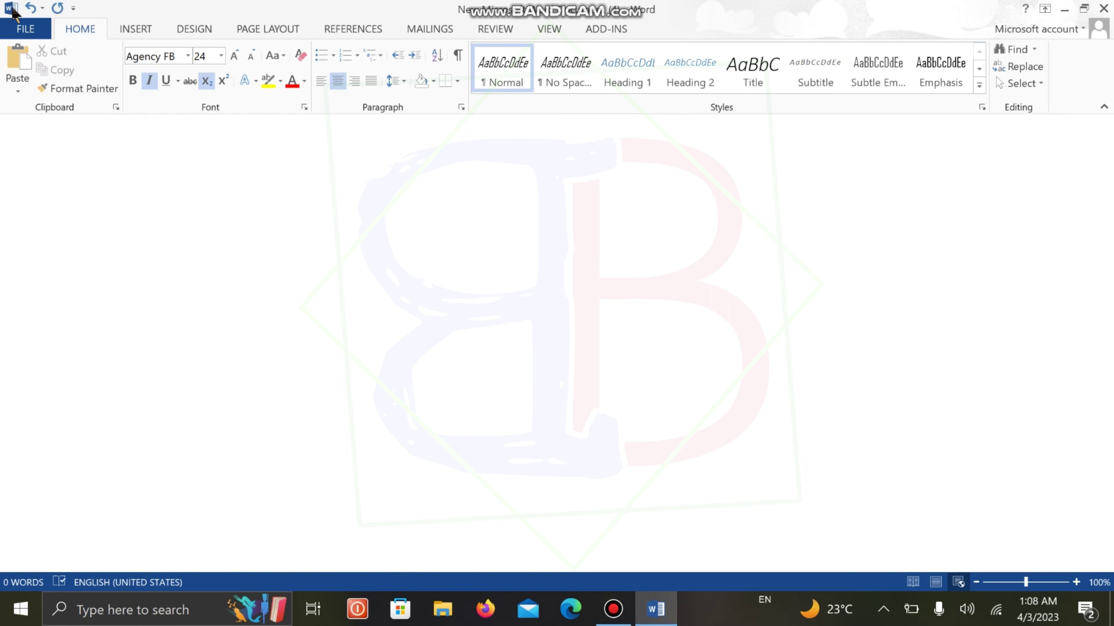
{"action": "left_click", "coordinate": [32, 35]}
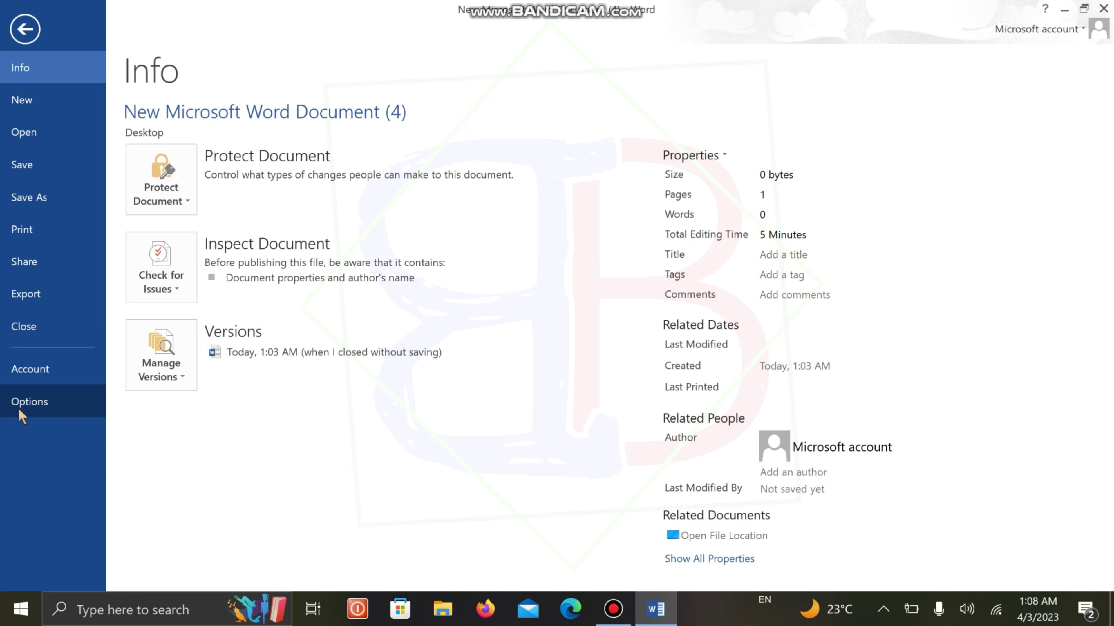
{"action": "left_click", "coordinate": [40, 403]}
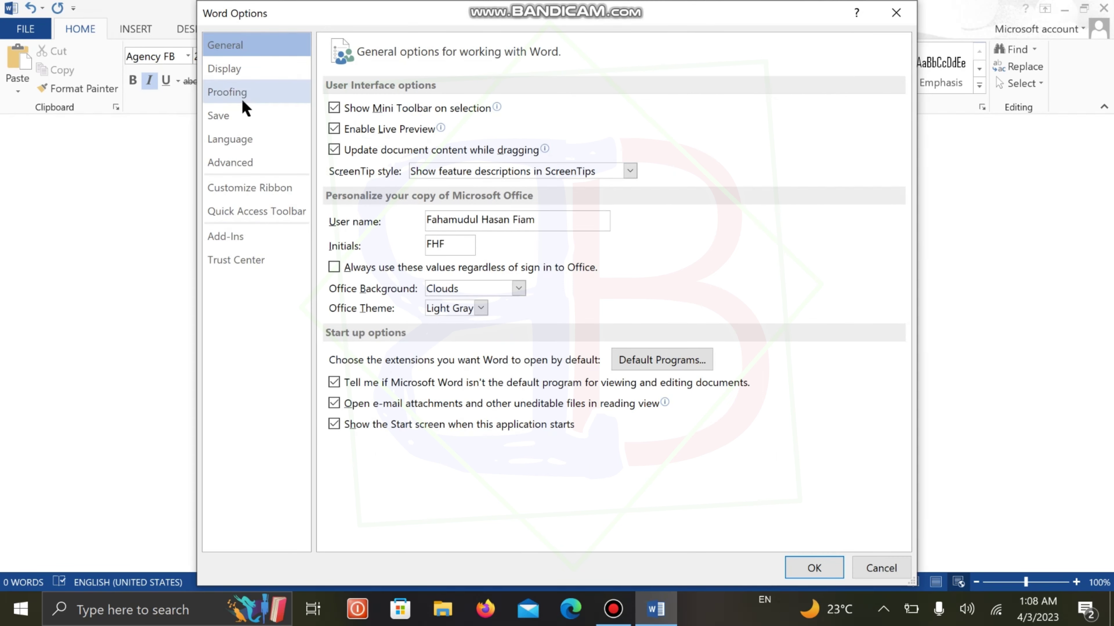
{"action": "left_click", "coordinate": [227, 103]}
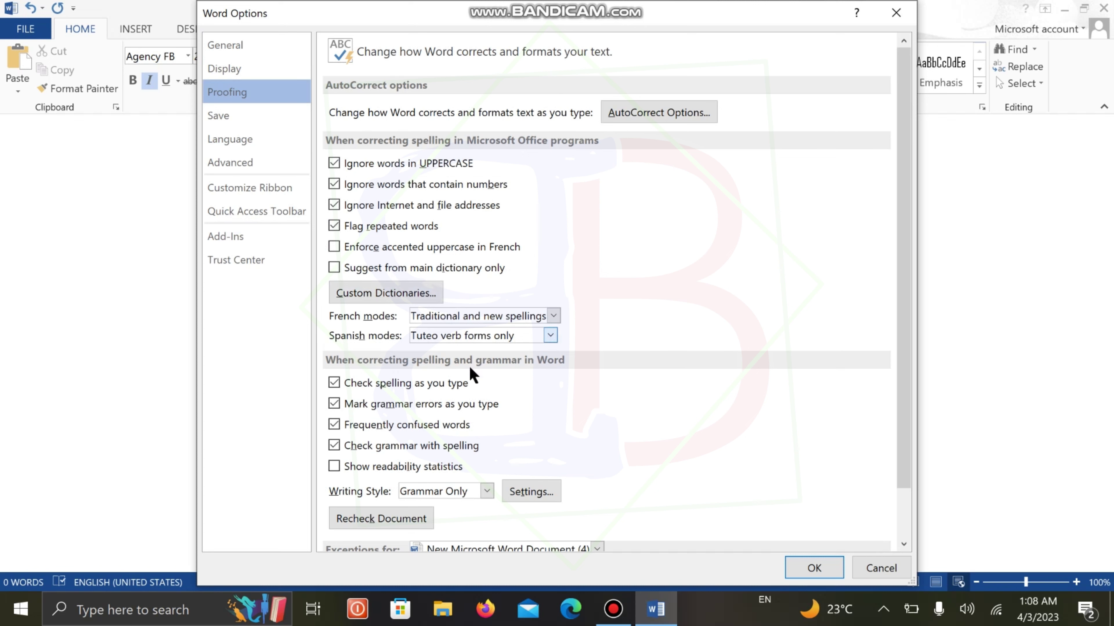
{"action": "scroll", "coordinate": [636, 380], "scroll_direction": "down", "scroll_amount": 3}
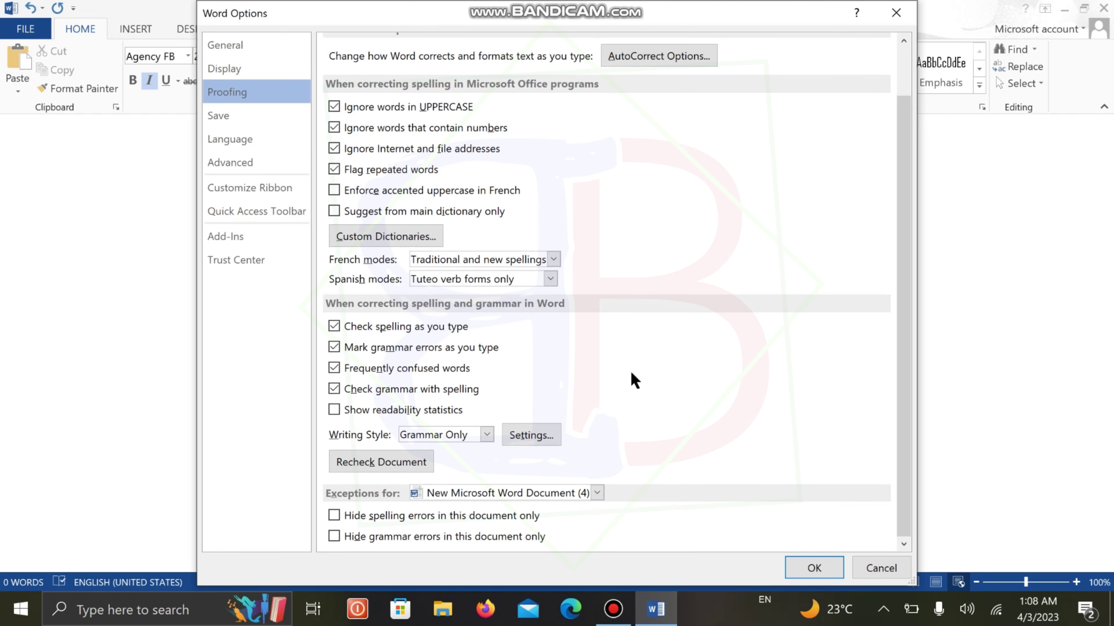
{"action": "scroll", "coordinate": [636, 380], "scroll_direction": "up", "scroll_amount": 3}
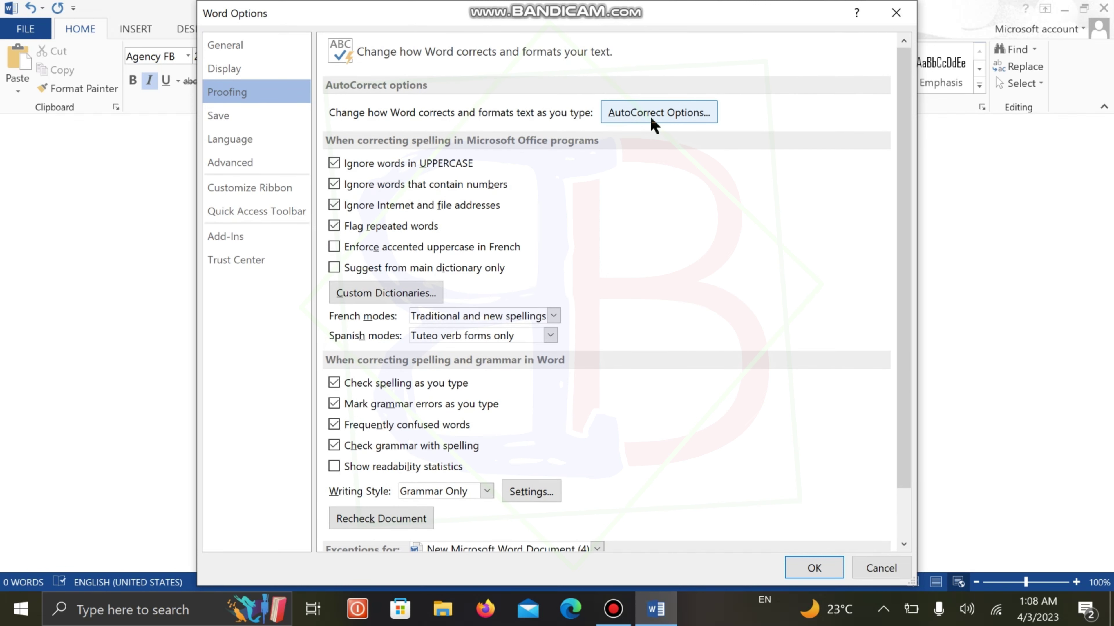
Add an AutoCorrect entry replacing 'bb' with 'BackBencher's' and close AutoCorrect Options.
{"action": "left_click", "coordinate": [674, 114]}
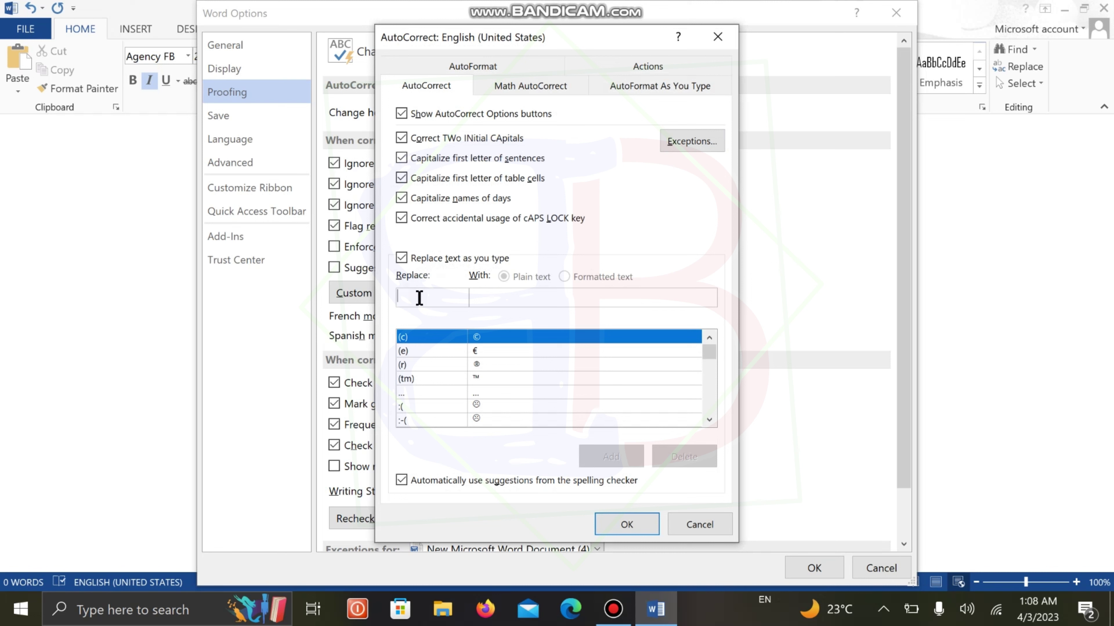
{"action": "type", "text": "b"}
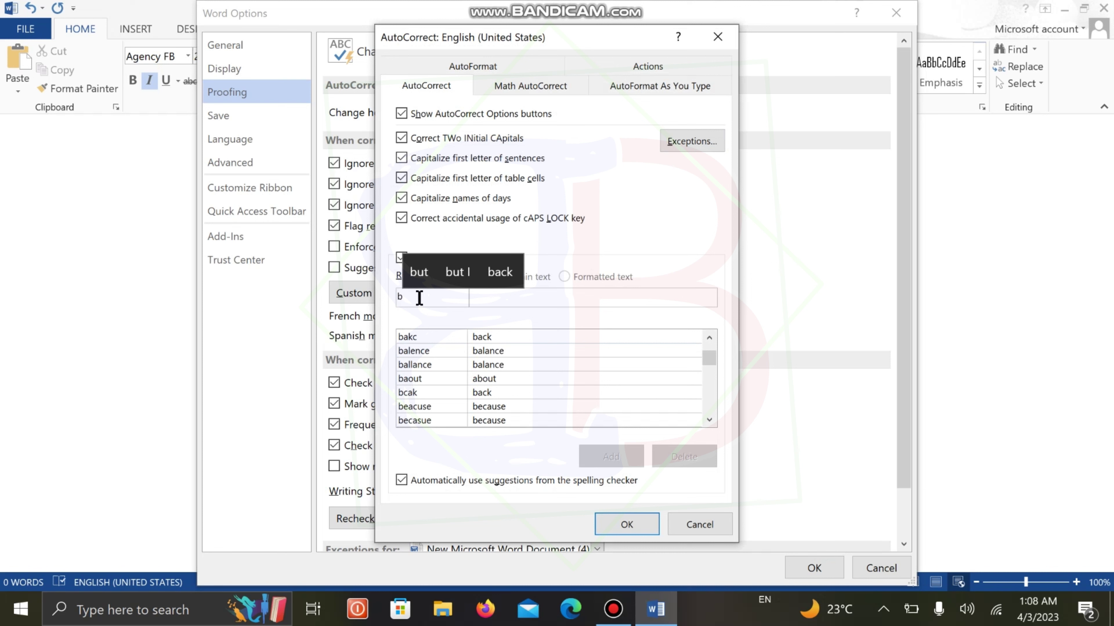
{"action": "type", "text": "b"}
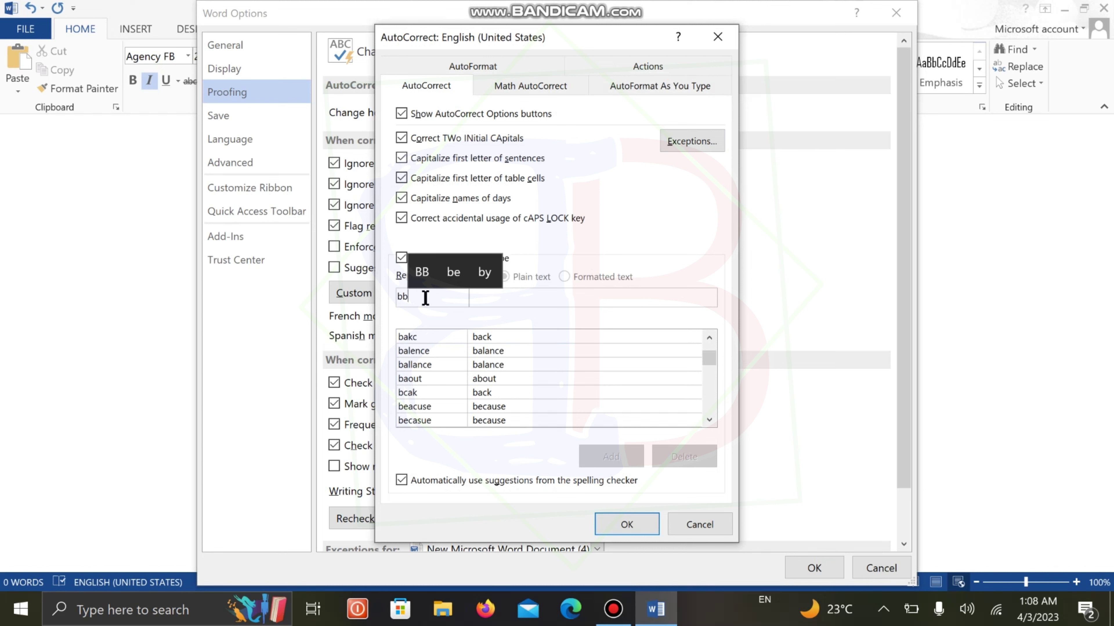
{"action": "left_click", "coordinate": [503, 300]}
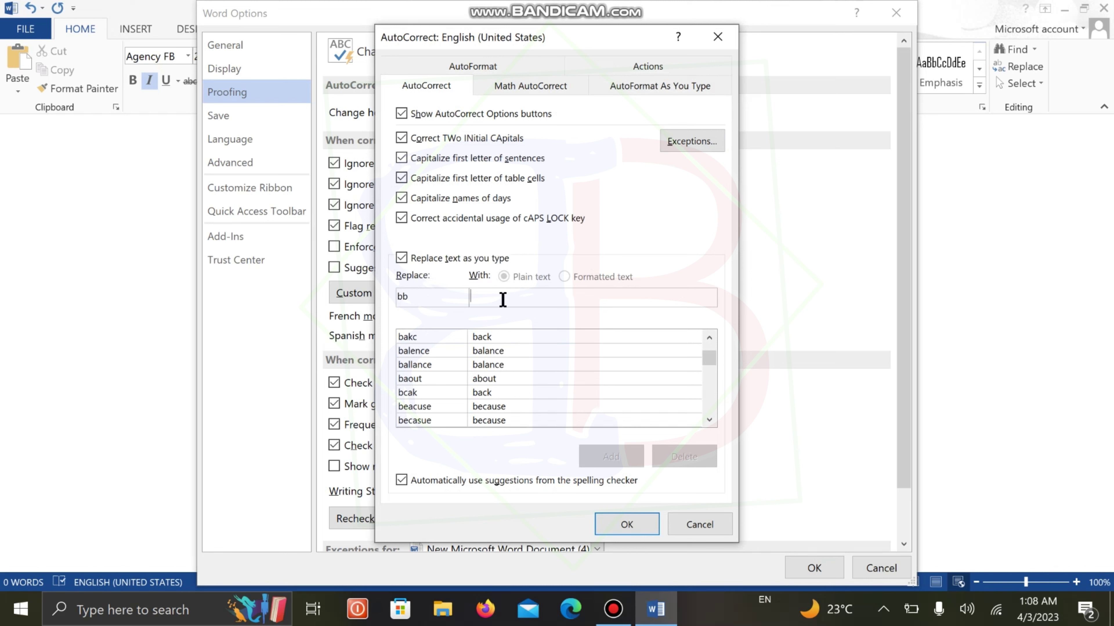
{"action": "type", "text": "Back"}
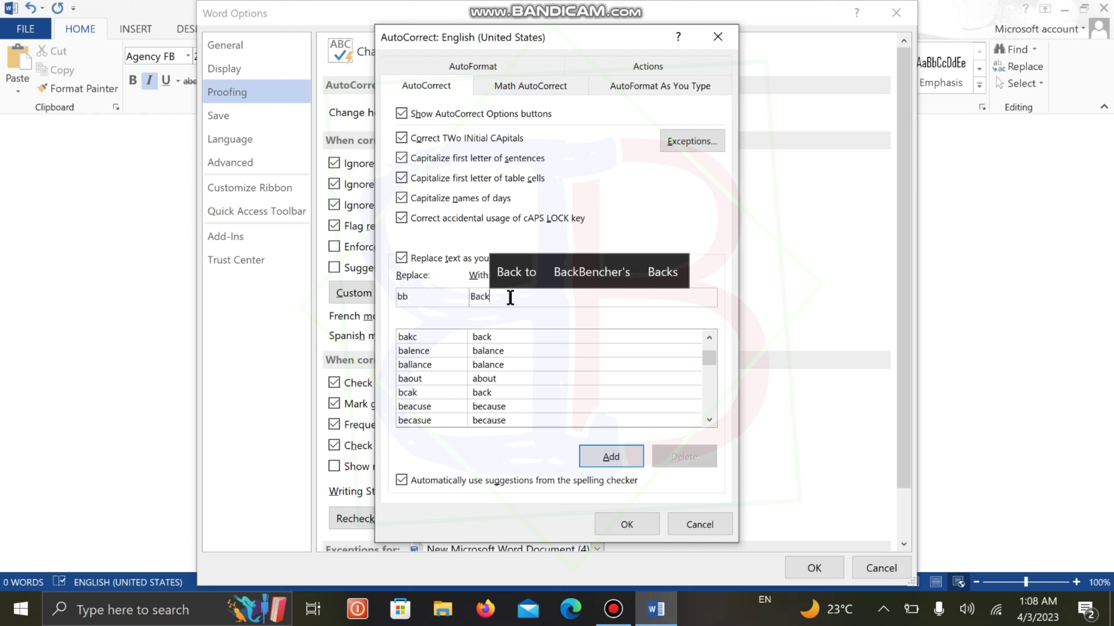
{"action": "left_click", "coordinate": [592, 272]}
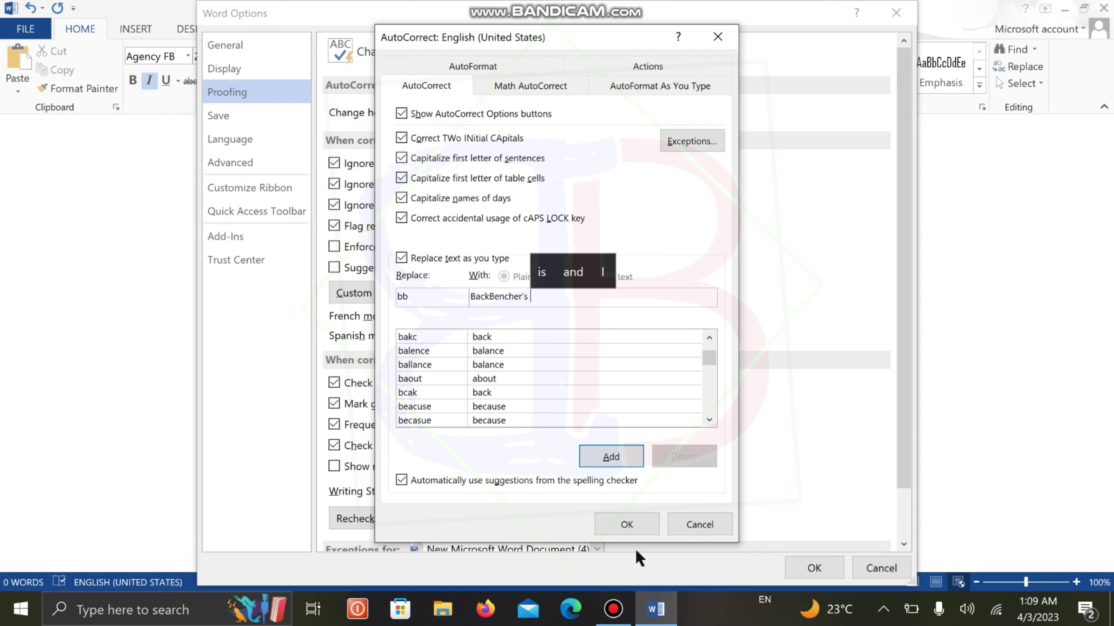
{"action": "left_click", "coordinate": [616, 458]}
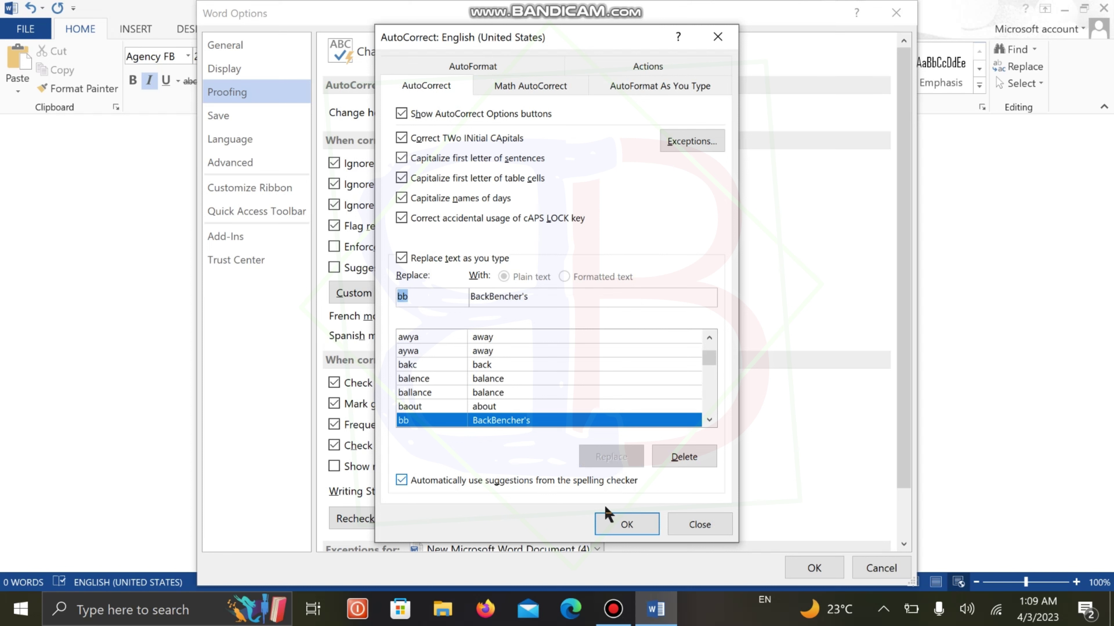
{"action": "left_click", "coordinate": [614, 525]}
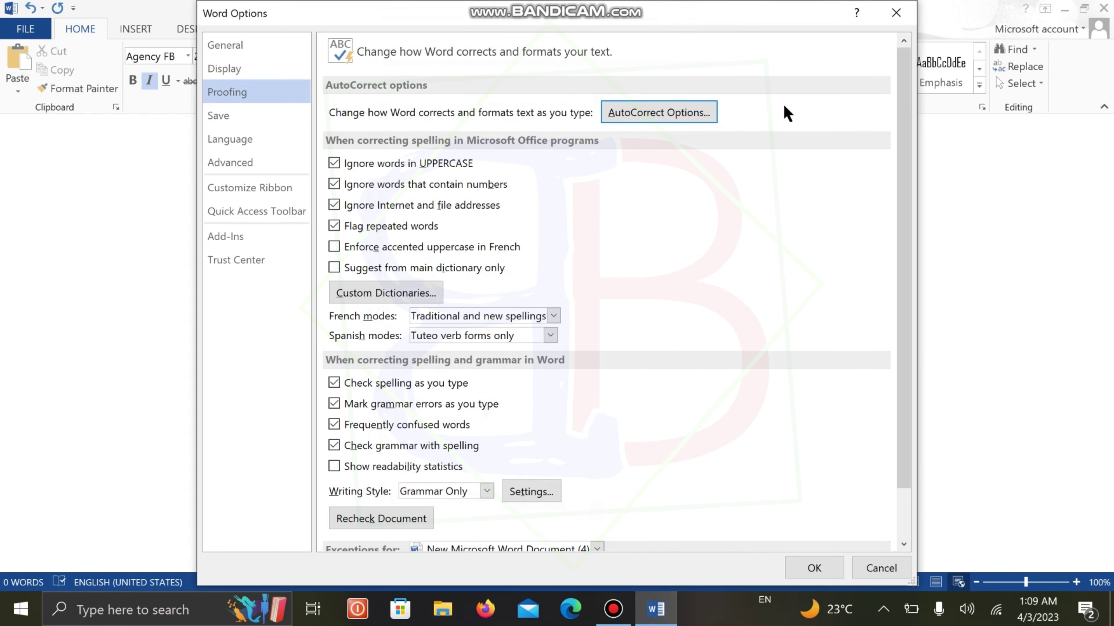
Type three lines: 'bb' expanding to BackBencher's plus text, then 'jhfbdsnfvbsdjk', then 'jkjkjkjkjkjkjkfgvuifsdk'.
{"action": "left_click", "coordinate": [899, 15]}
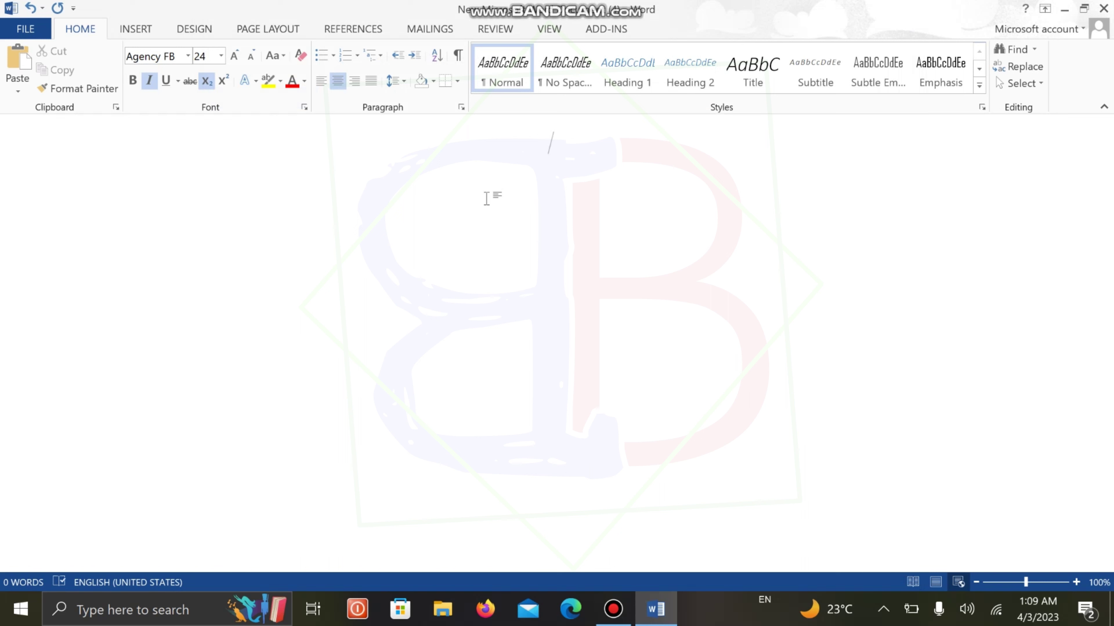
{"action": "type", "text": "bb"}
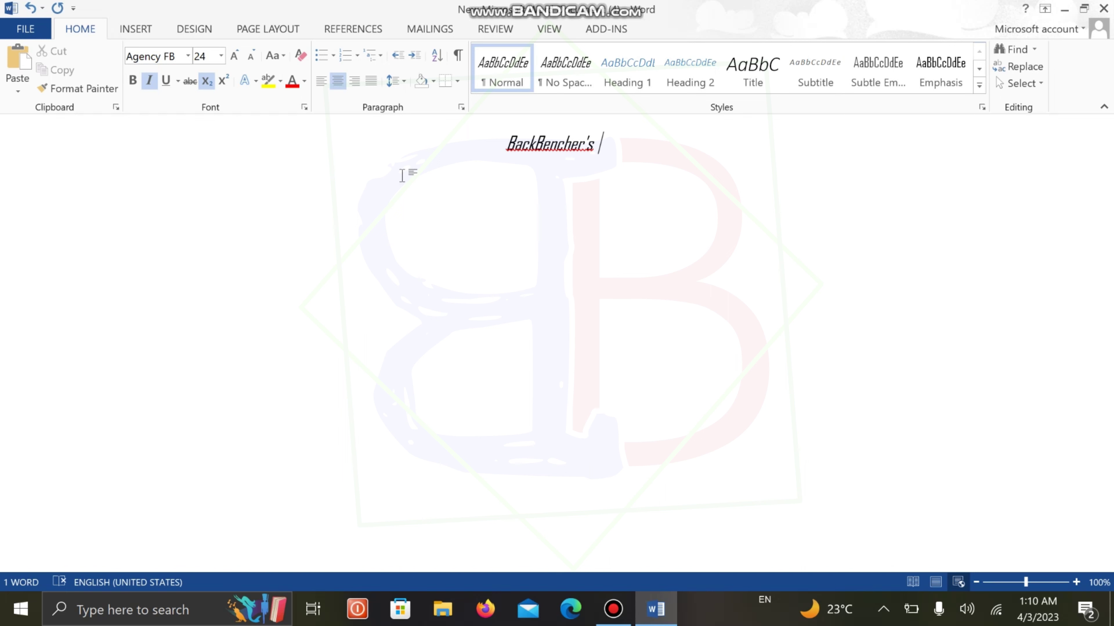
{"action": "type", "text": "j"}
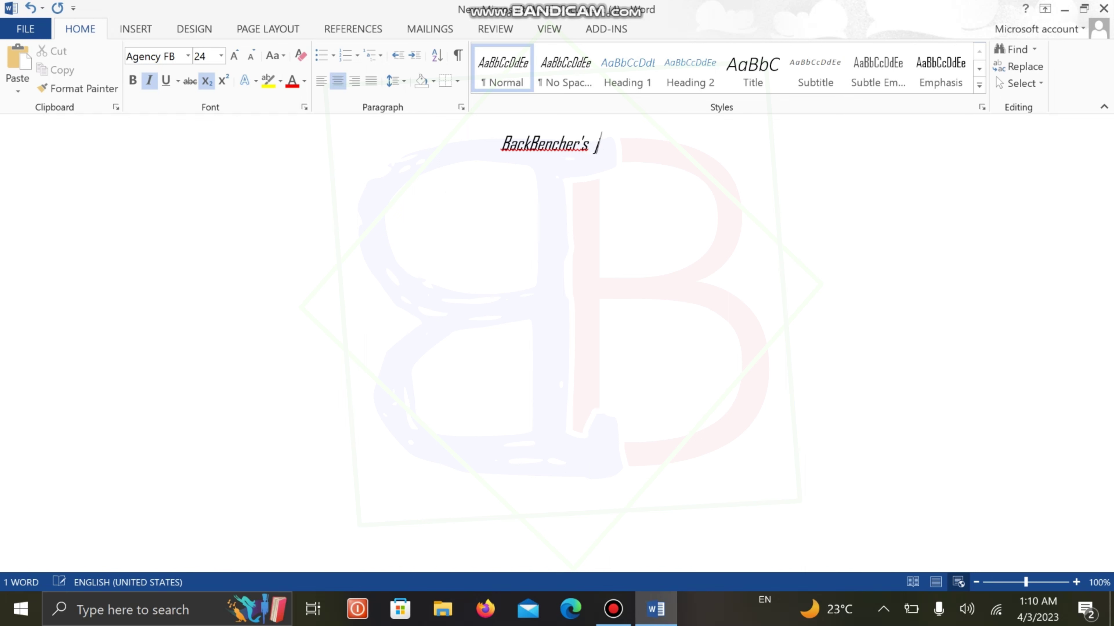
{"action": "type", "text": "guhnarhfgujnlgvj"}
{"action": "key", "text": "Return"}
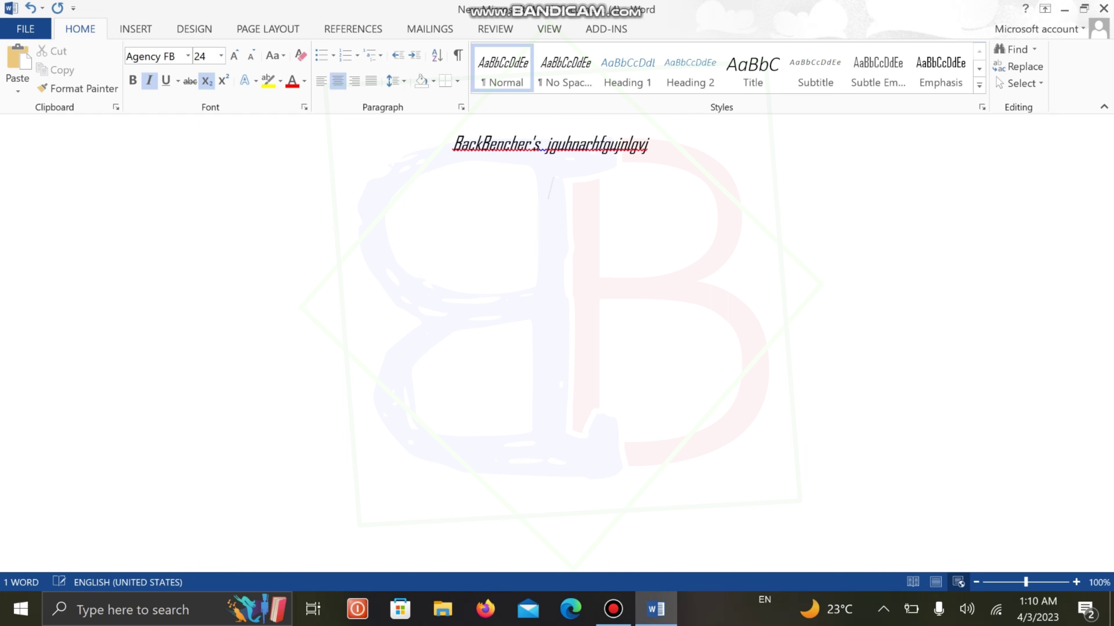
{"action": "type", "text": "jhfbdsnfvbsdjk"}
{"action": "key", "text": "Return"}
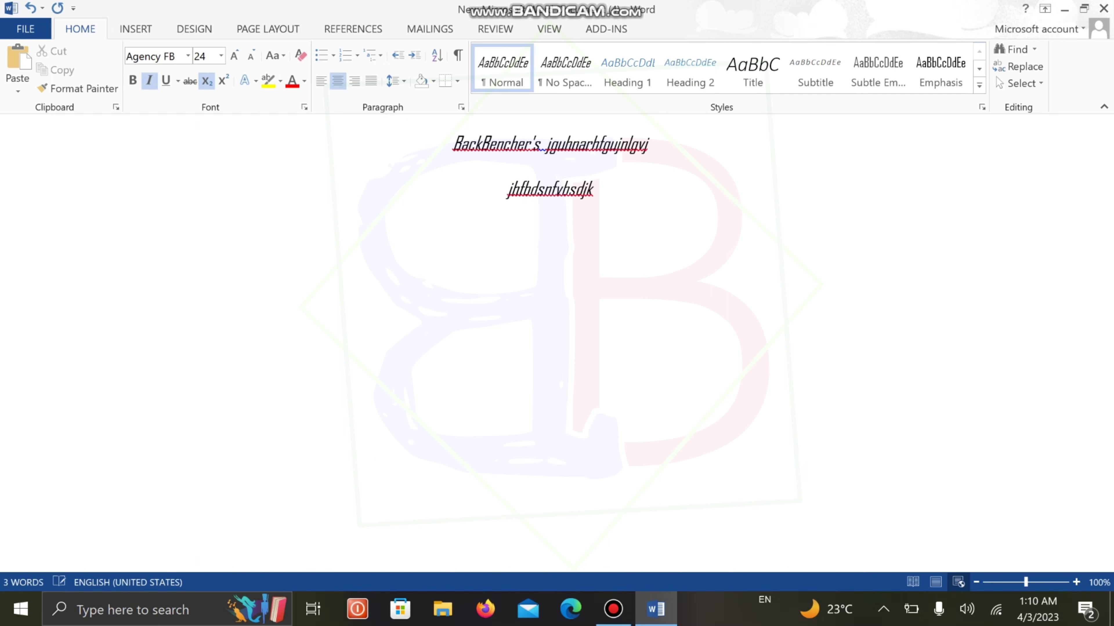
{"action": "type", "text": "jkjkjkjkjkjkjkfgvuifsdk"}
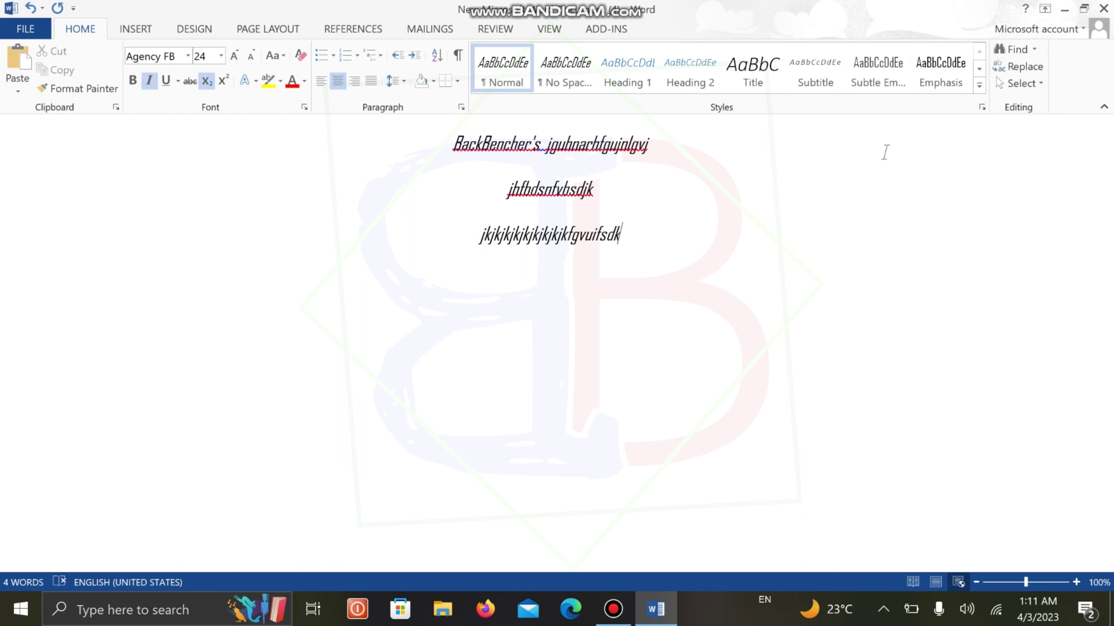
Save the selected first line to the Quick Part Gallery as the BackBencher's building block.
{"action": "left_click", "coordinate": [136, 29]}
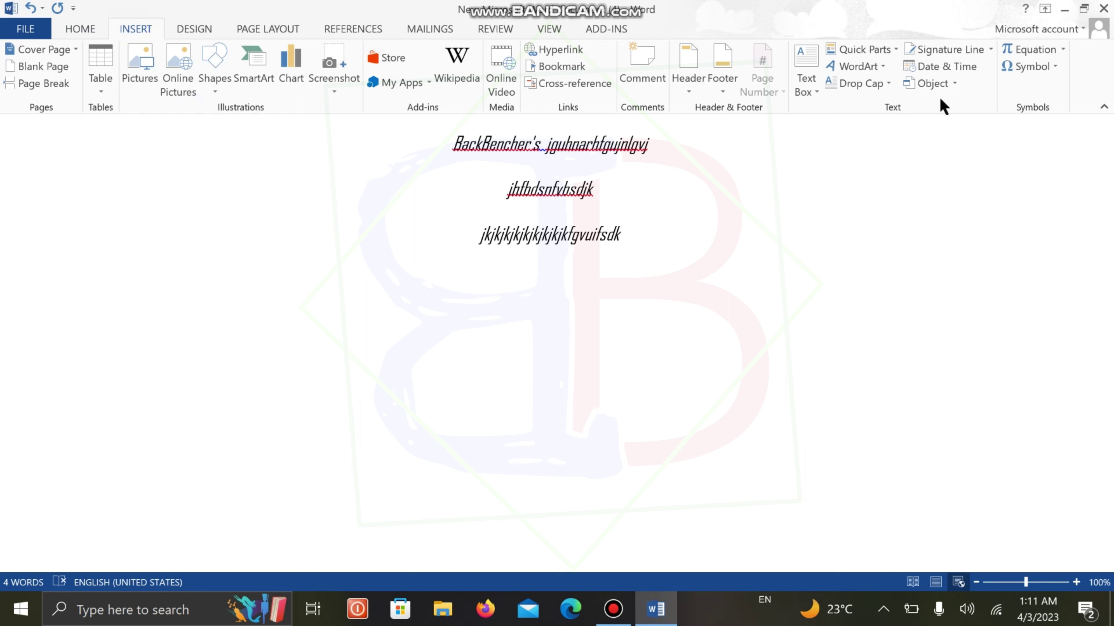
{"action": "left_click", "coordinate": [889, 51]}
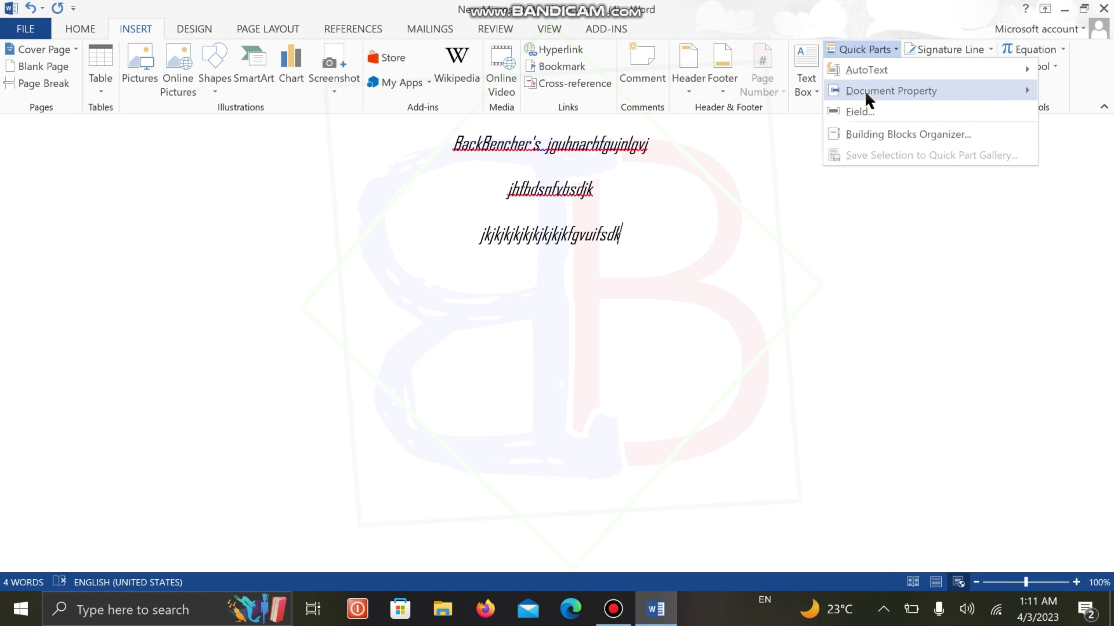
{"action": "left_click", "coordinate": [456, 163]}
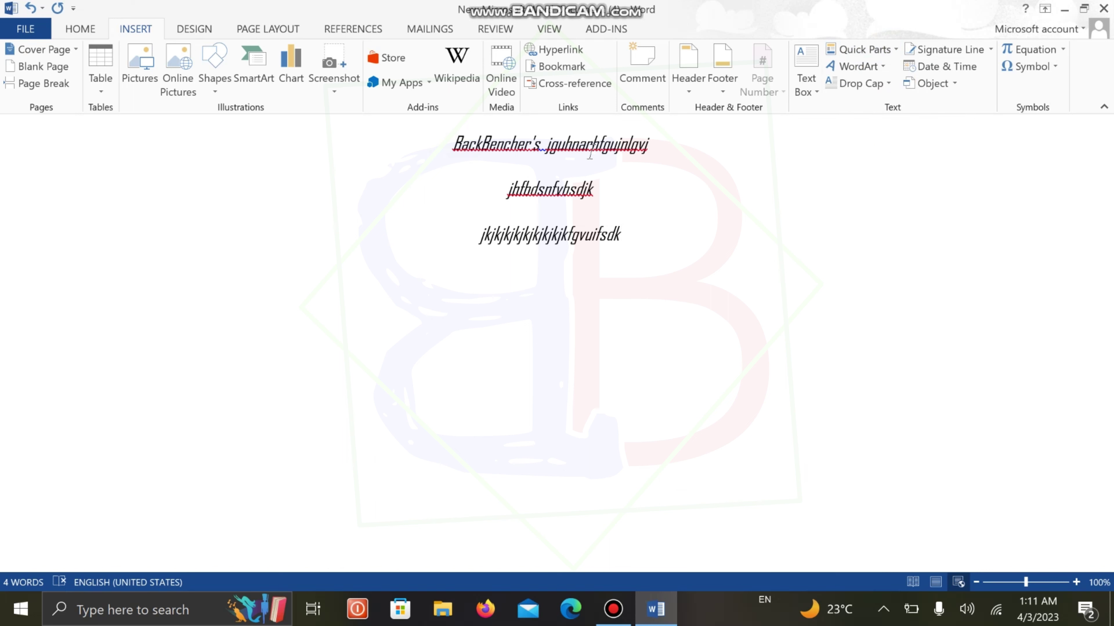
{"action": "left_click_drag", "start_coordinate": [653, 147], "coordinate": [410, 144]}
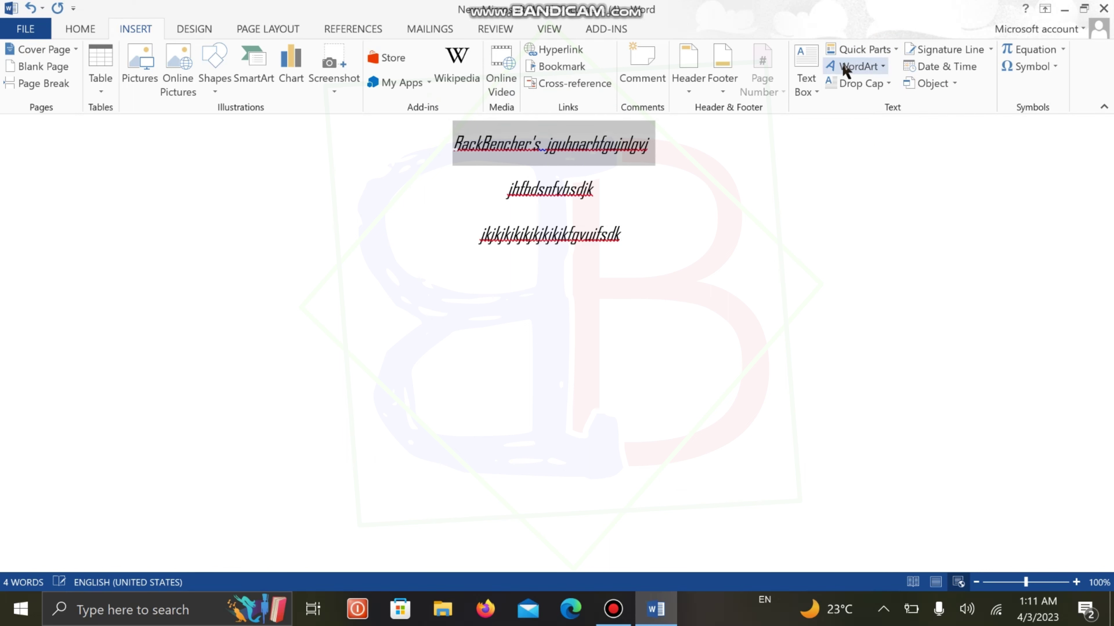
{"action": "left_click", "coordinate": [861, 51]}
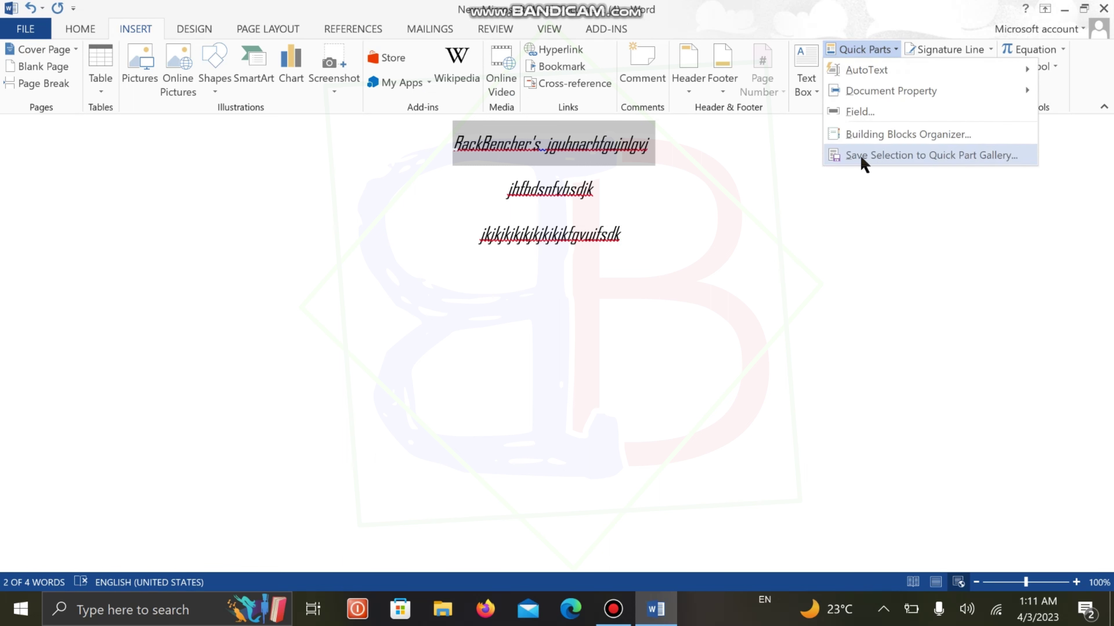
{"action": "left_click", "coordinate": [916, 157]}
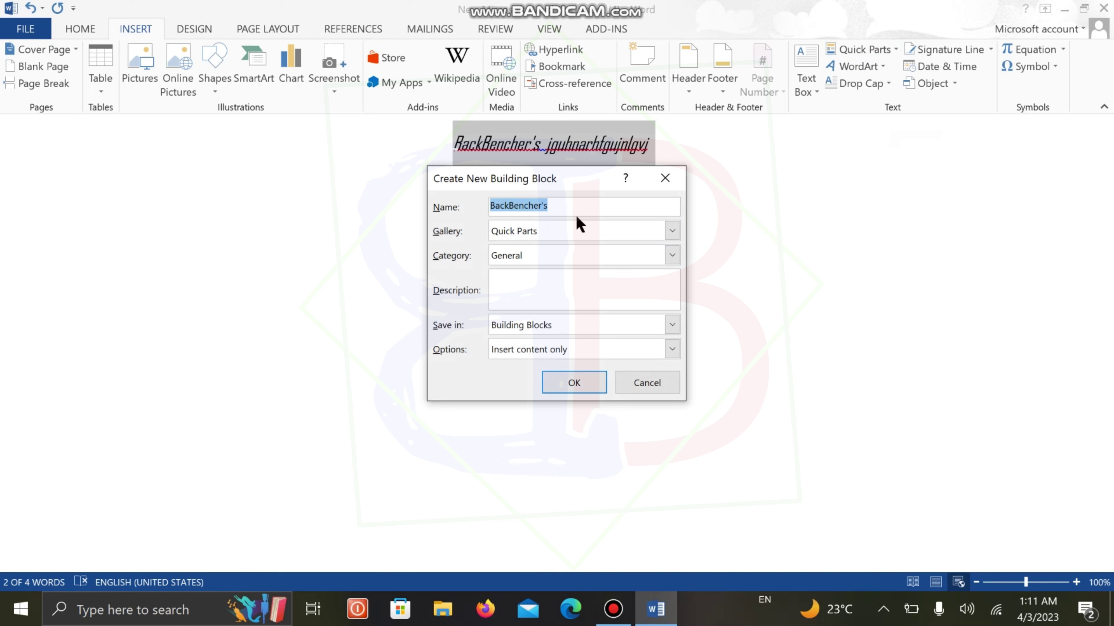
{"action": "left_click", "coordinate": [575, 382]}
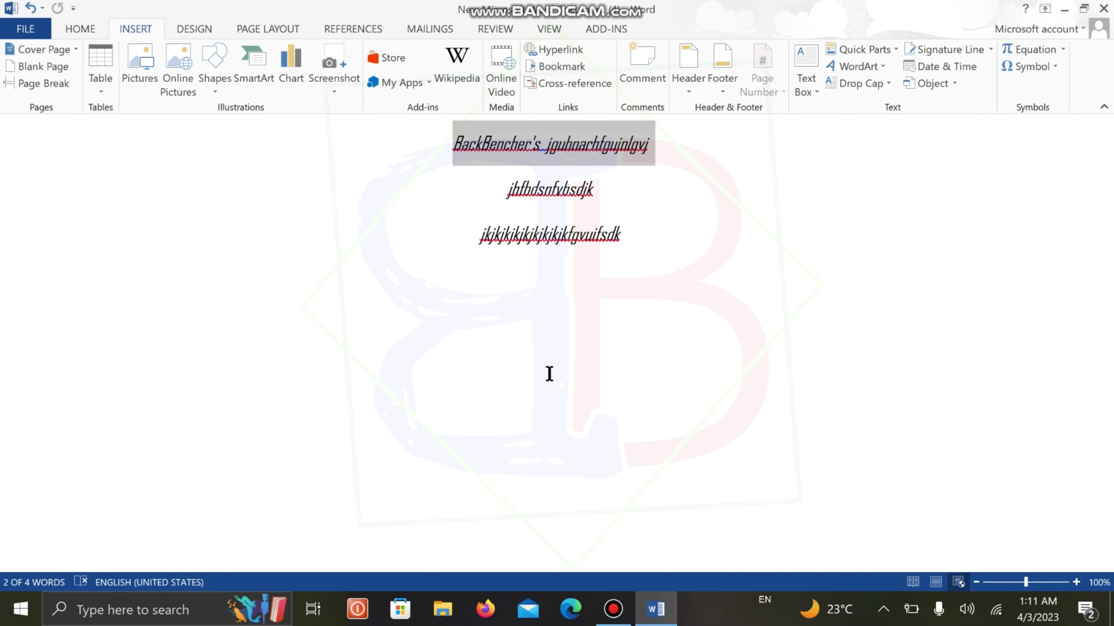
{"action": "left_click", "coordinate": [586, 423]}
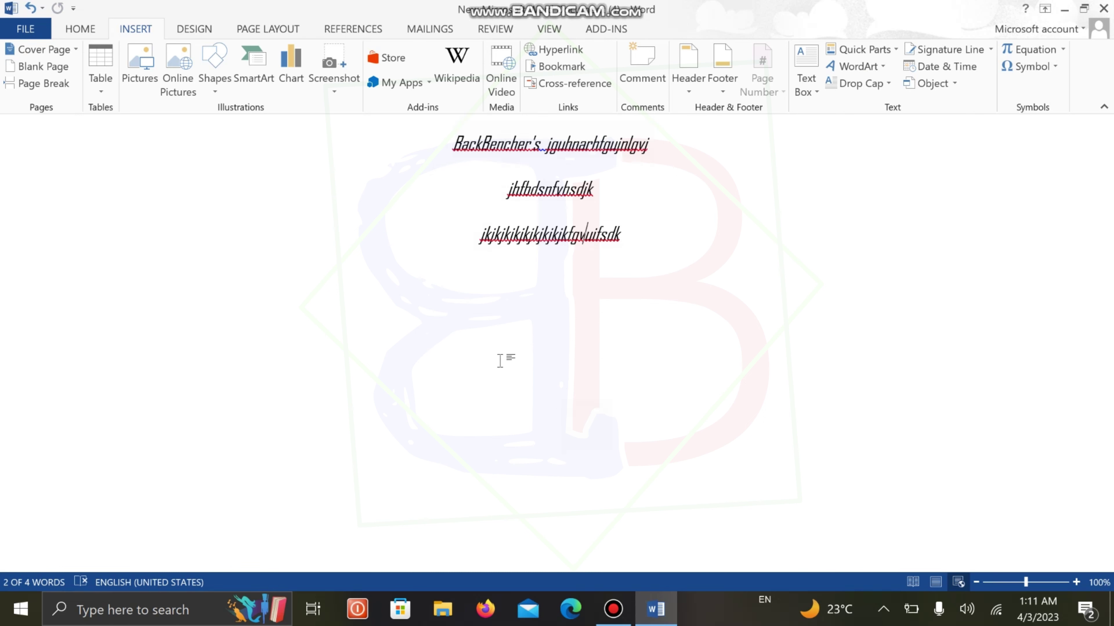
Add a blank line above the jkjk line and put the caret on it.
{"action": "left_click", "coordinate": [512, 307]}
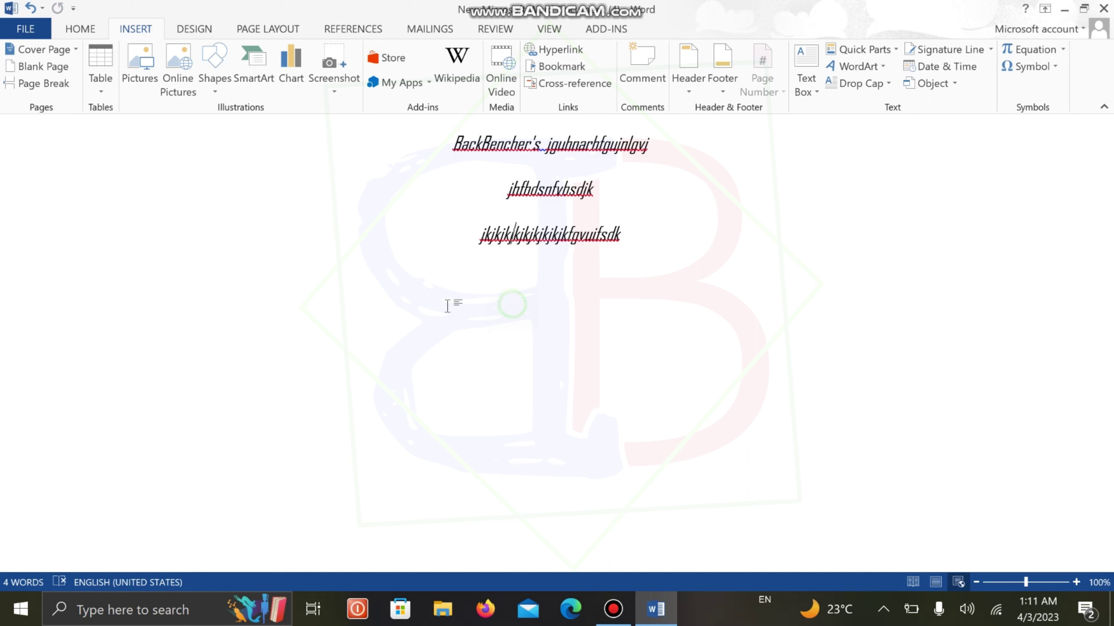
{"action": "left_click", "coordinate": [455, 288]}
{"action": "key", "text": "Return"}
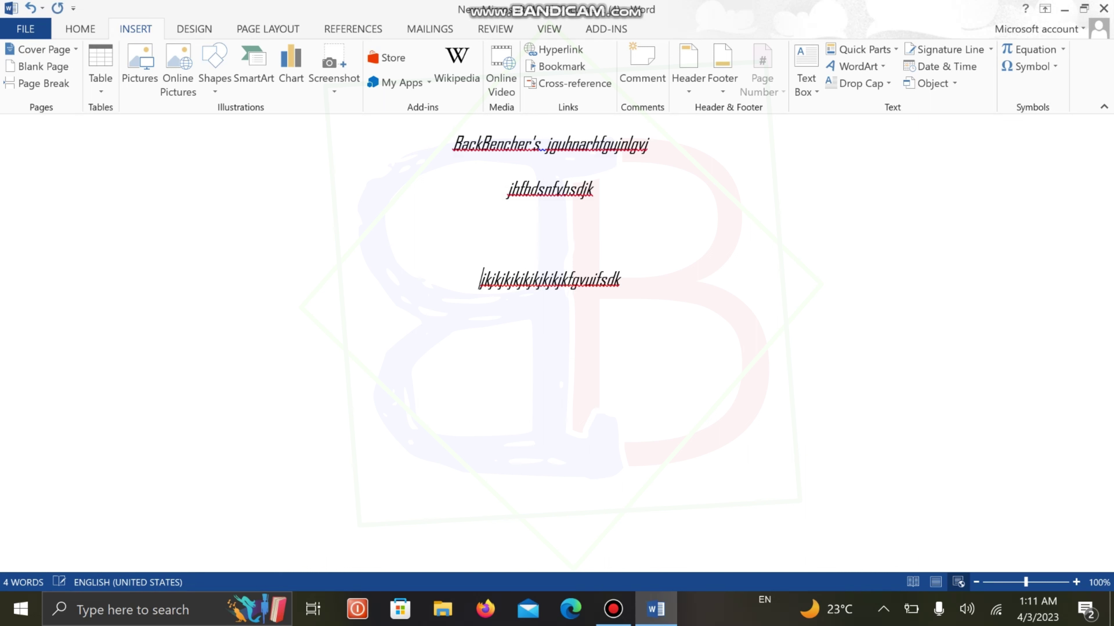
{"action": "left_click", "coordinate": [482, 237]}
Insert the BackBencher's building block from Quick Parts twice.
{"action": "left_click", "coordinate": [879, 50]}
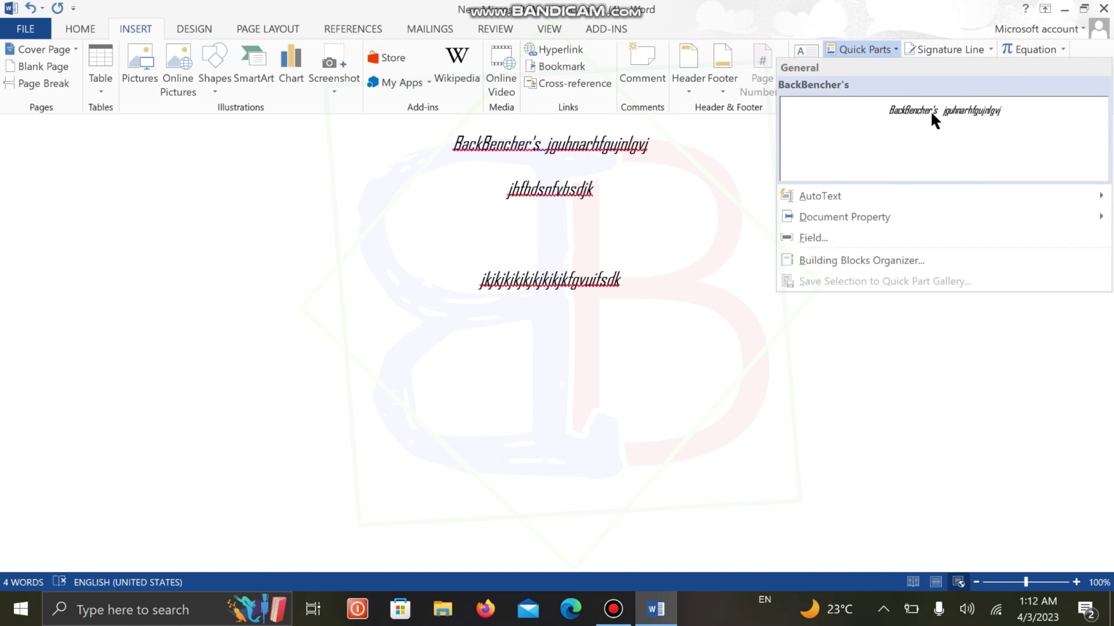
{"action": "left_click", "coordinate": [1035, 121]}
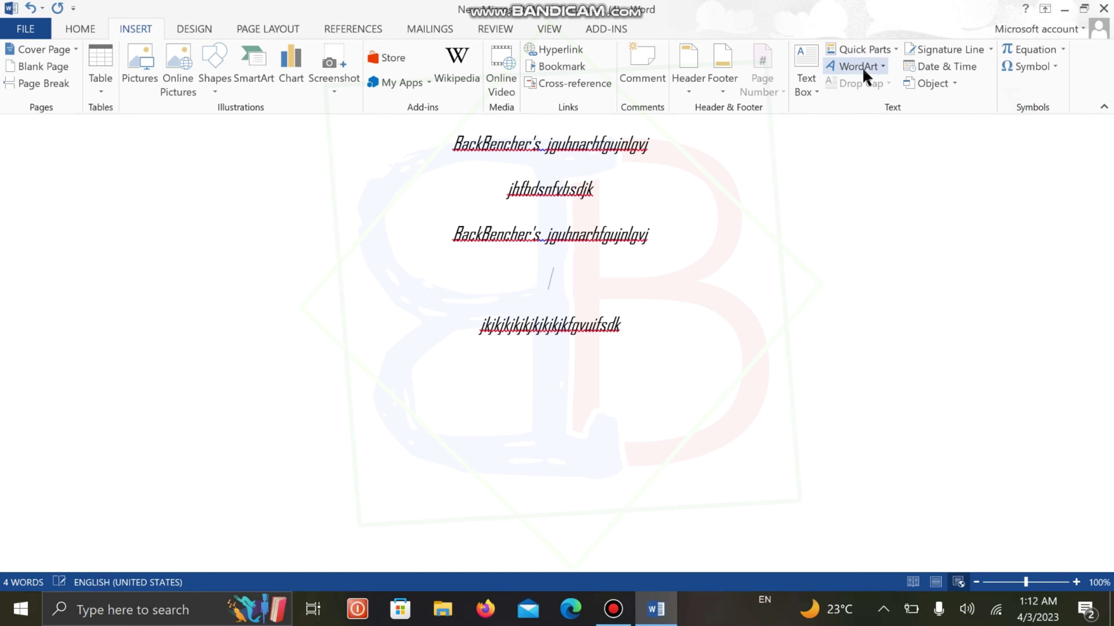
{"action": "left_click", "coordinate": [877, 52]}
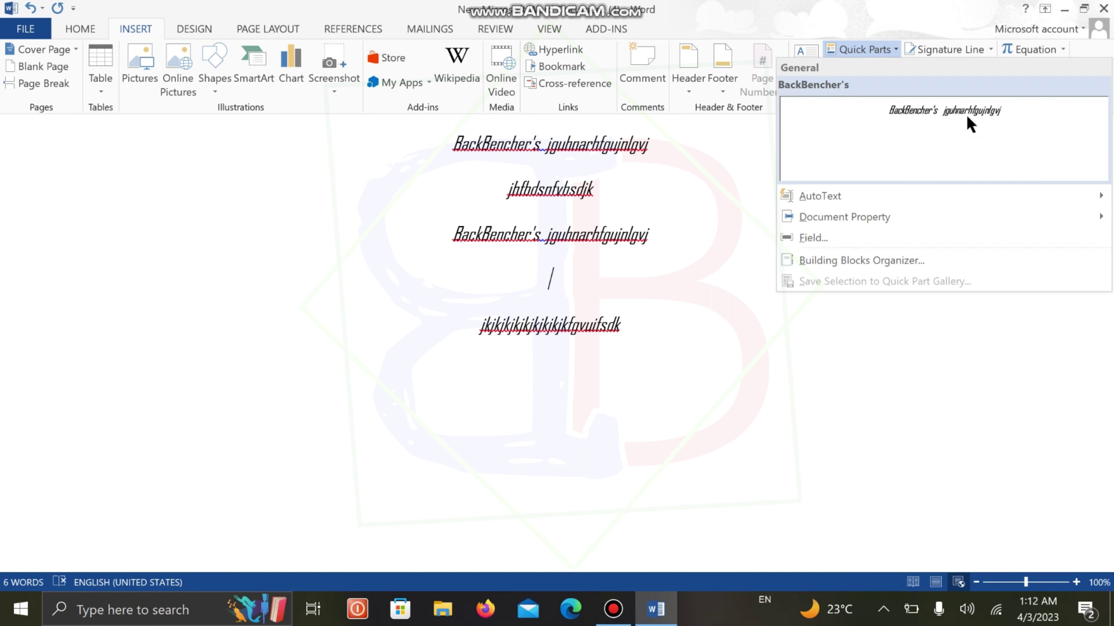
{"action": "left_click", "coordinate": [970, 117]}
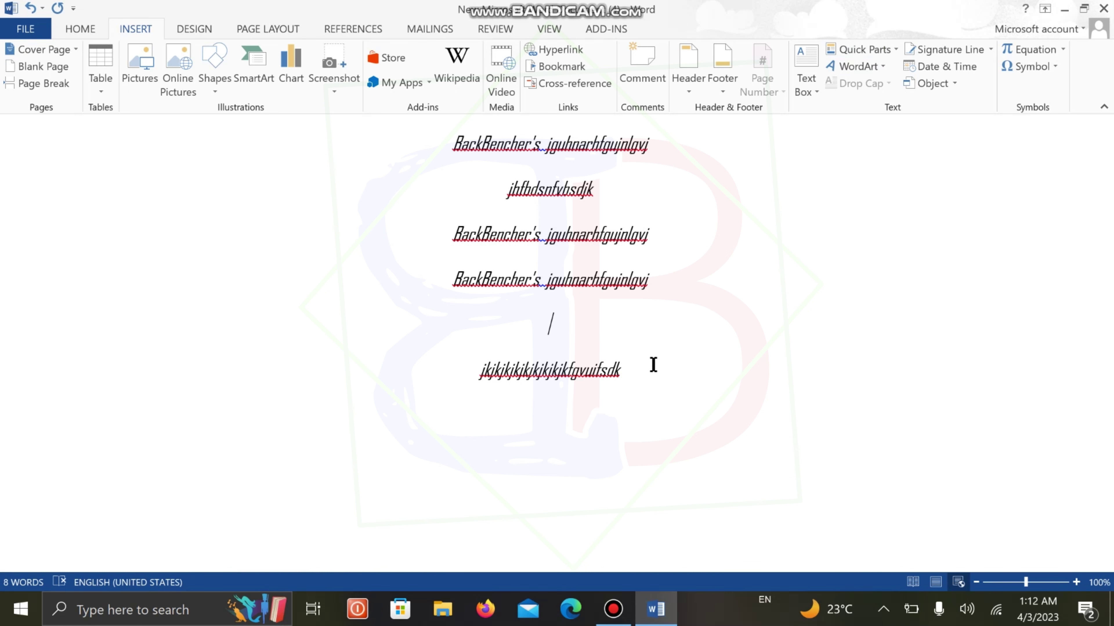
Save the lines from jhfbdsnfvbsdjk to the last line as Quick Part 'jhfbdsnfvbsdjk'.
{"action": "left_click_drag", "start_coordinate": [644, 378], "coordinate": [436, 192]}
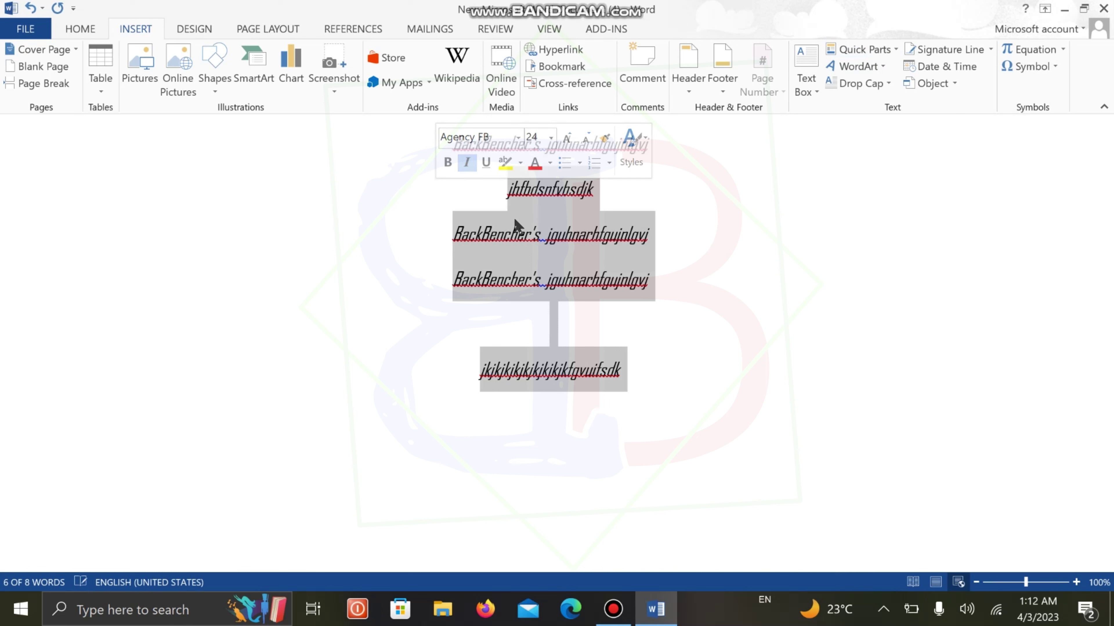
{"action": "left_click", "coordinate": [895, 51]}
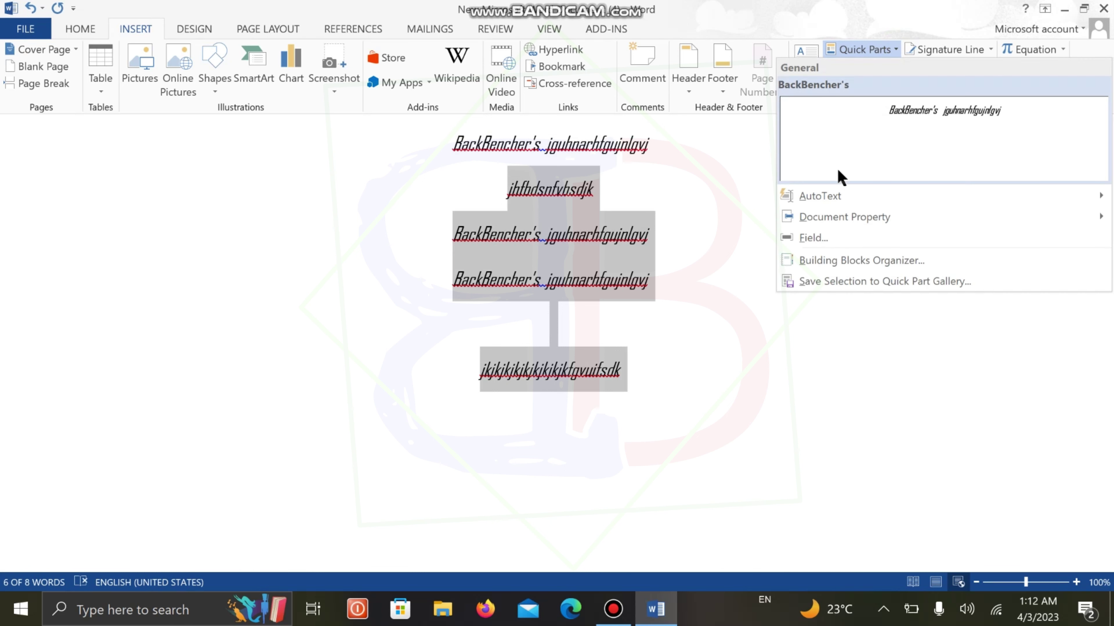
{"action": "left_click", "coordinate": [831, 283]}
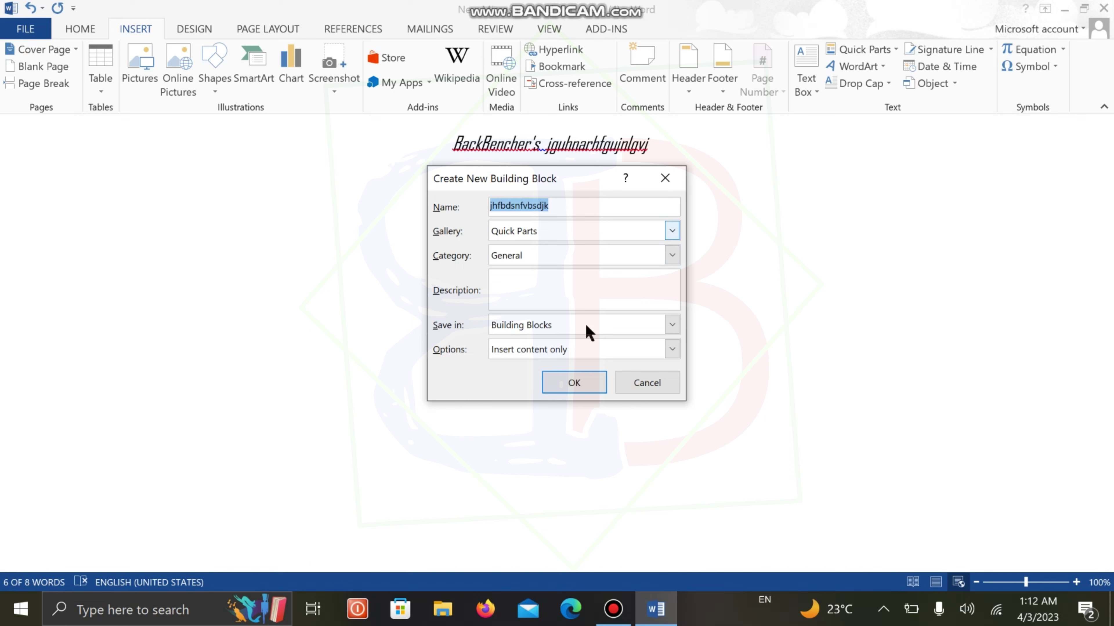
{"action": "left_click", "coordinate": [577, 385]}
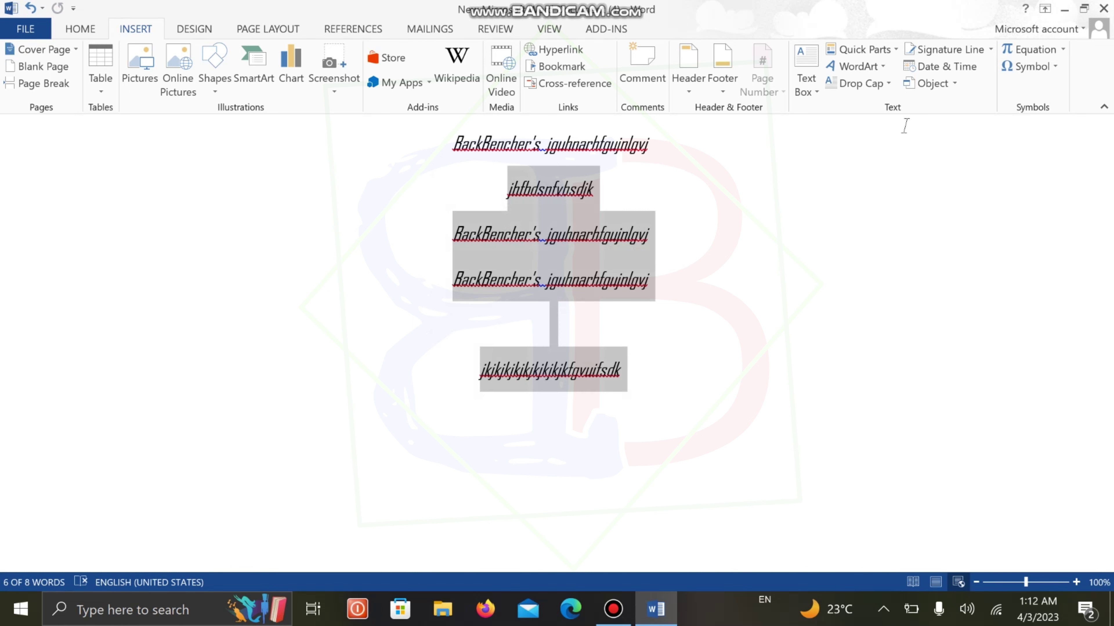
{"action": "left_click", "coordinate": [866, 49]}
{"action": "left_click", "coordinate": [560, 472]}
Clear the selection and set a click-and-type insertion point below the last line.
{"action": "left_click", "coordinate": [559, 473]}
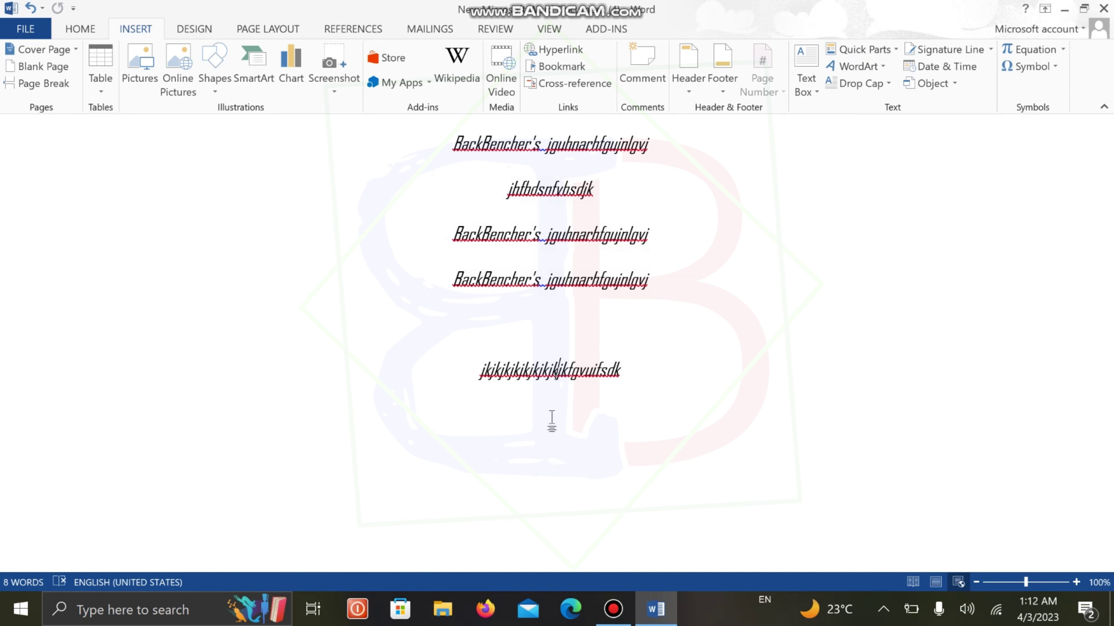
{"action": "left_click", "coordinate": [638, 387]}
{"action": "double_click", "coordinate": [551, 414]}
Insert the jhfbdsnfvbsdjk quick part below the jkjk line, adding its three lines.
{"action": "left_click", "coordinate": [883, 51]}
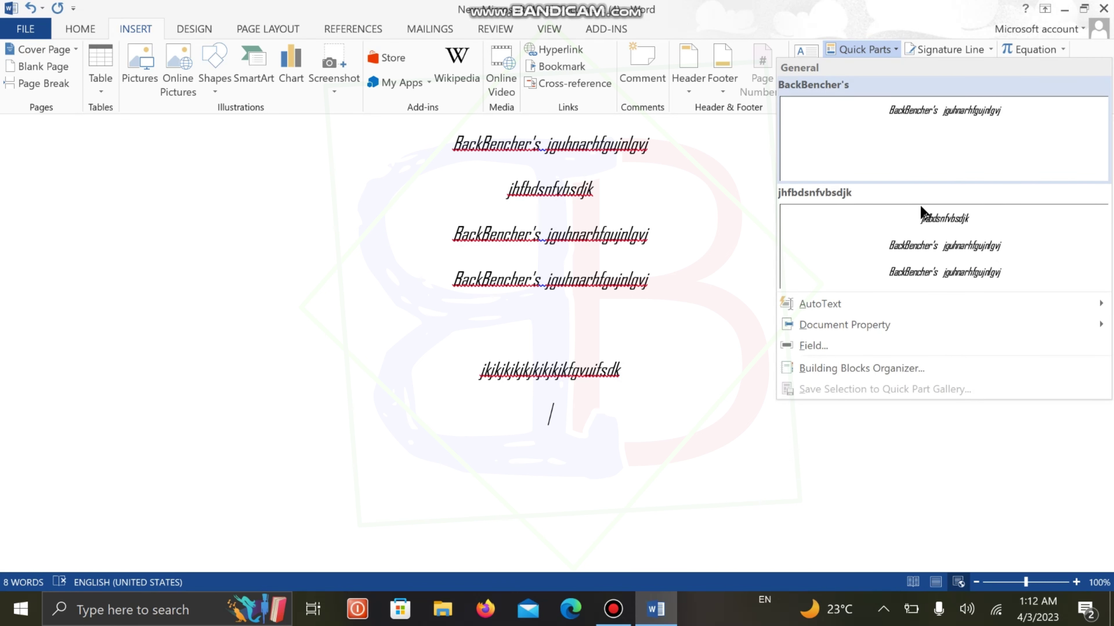
{"action": "left_click", "coordinate": [919, 234]}
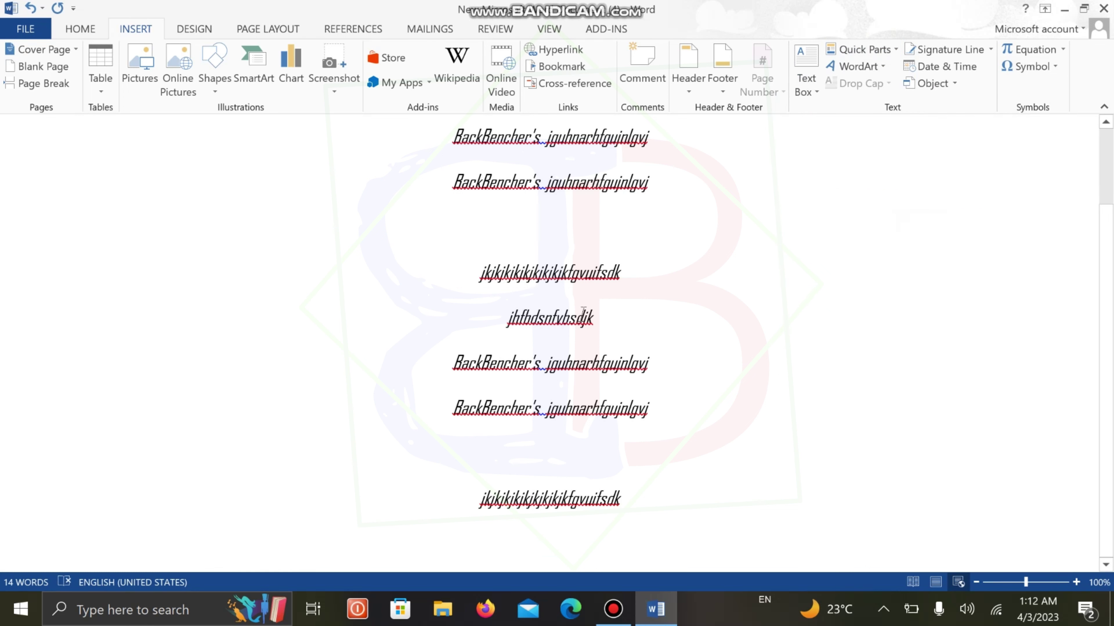
{"action": "scroll", "coordinate": [583, 311], "scroll_direction": "up", "scroll_amount": 2}
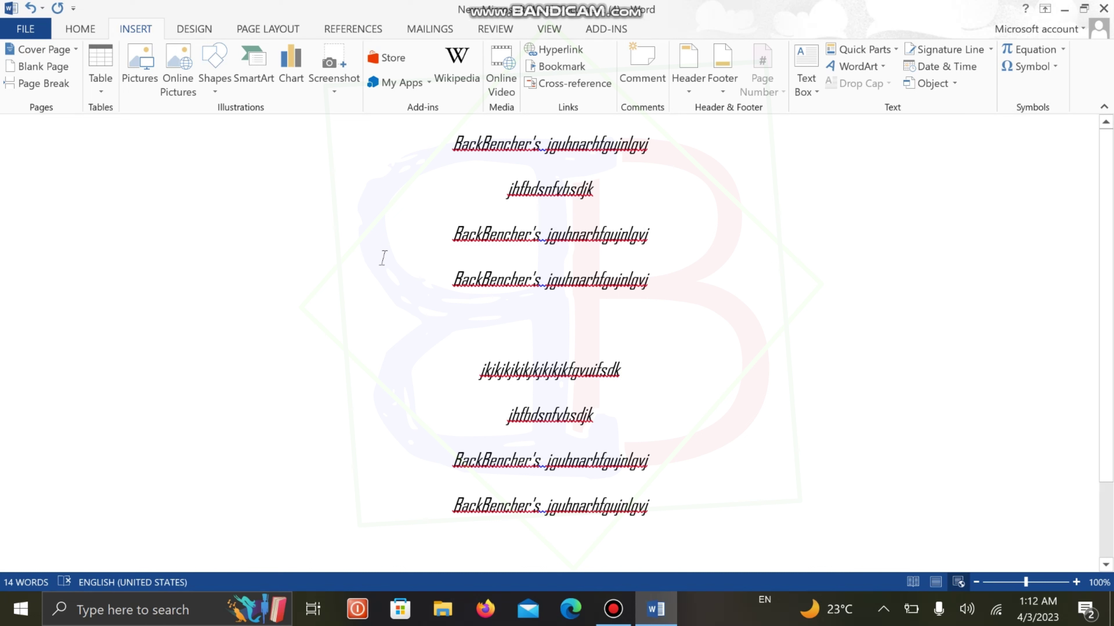
{"action": "scroll", "coordinate": [363, 222], "scroll_direction": "down", "scroll_amount": 2}
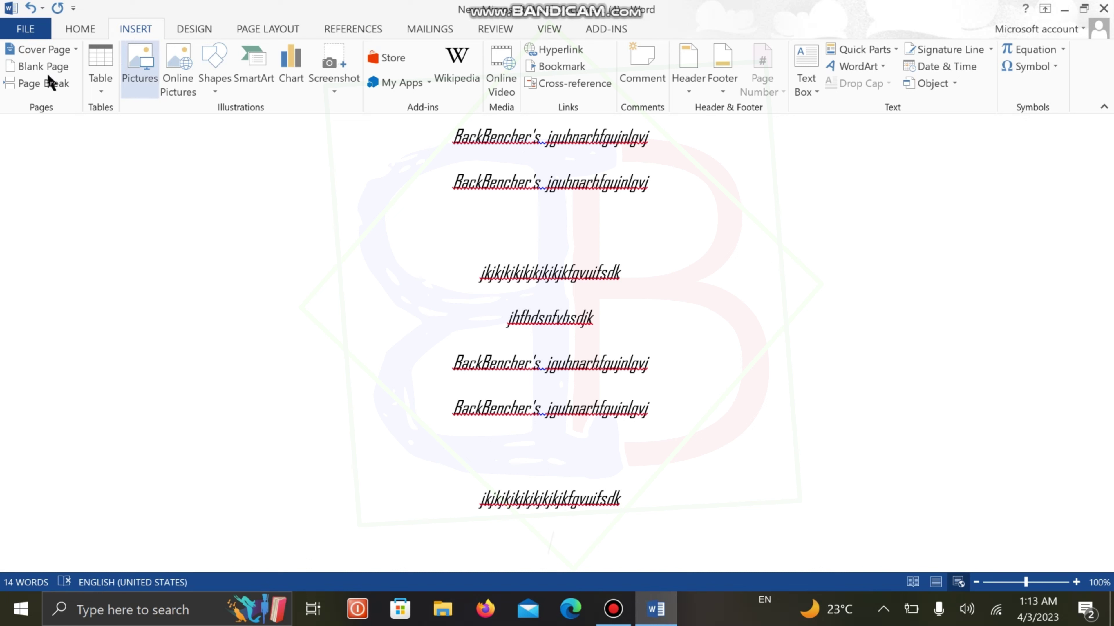
{"action": "left_click", "coordinate": [150, 68]}
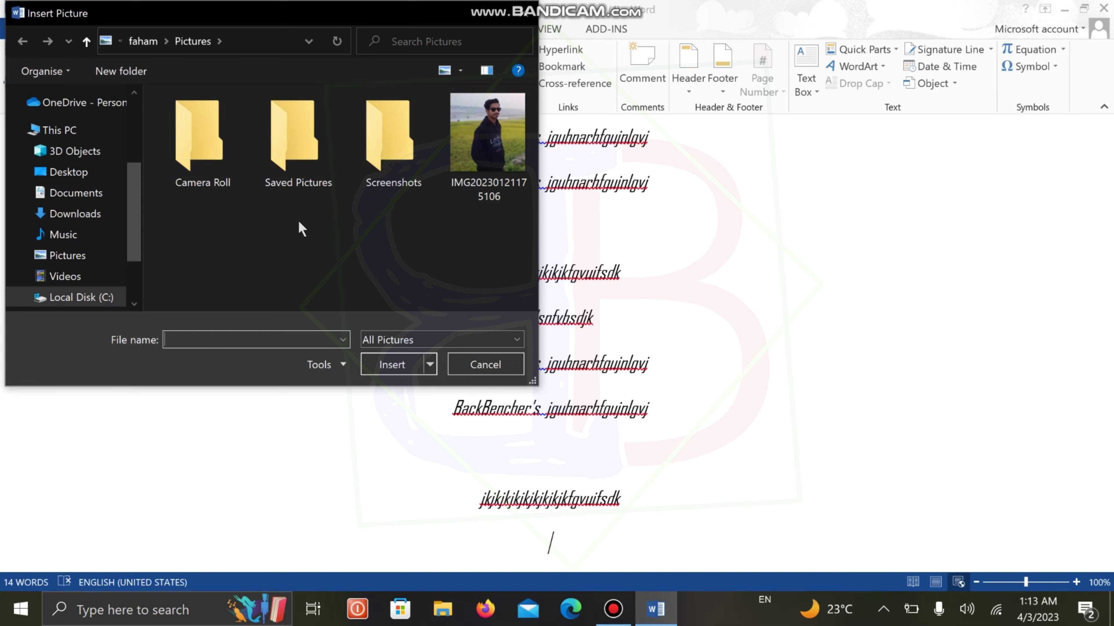
{"action": "left_click", "coordinate": [509, 144]}
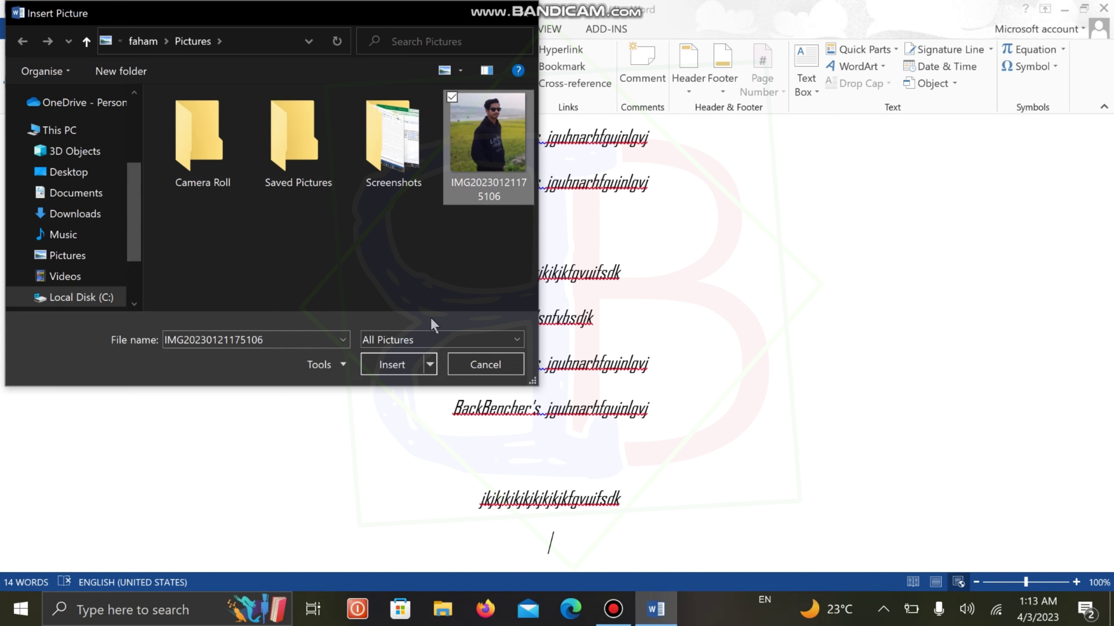
{"action": "left_click", "coordinate": [397, 369]}
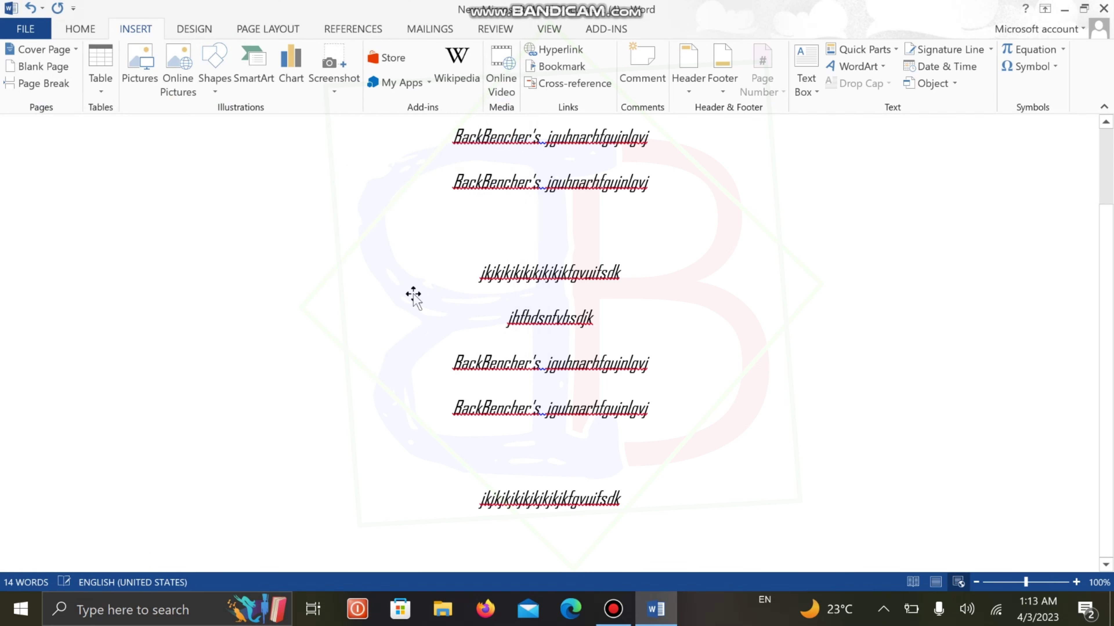
Resize the photo by a corner handle to about 10.83" by 10.32".
{"action": "scroll", "coordinate": [875, 256], "scroll_direction": "down", "scroll_amount": 5}
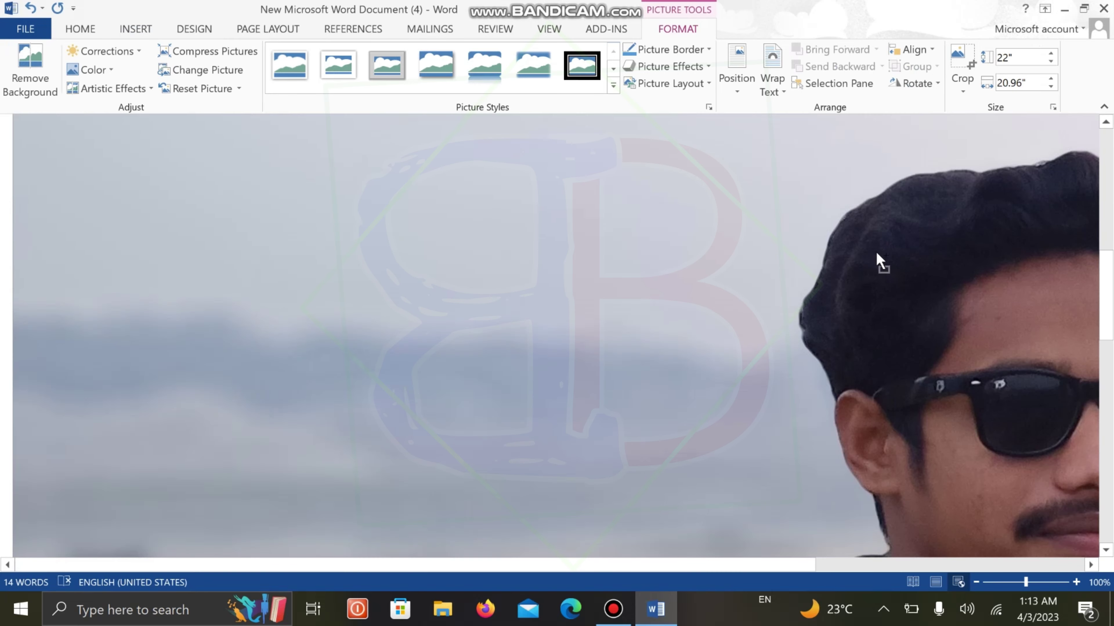
{"action": "scroll", "coordinate": [876, 262], "scroll_direction": "down", "scroll_amount": 3}
{"action": "scroll", "coordinate": [879, 261], "scroll_direction": "down", "scroll_amount": 3}
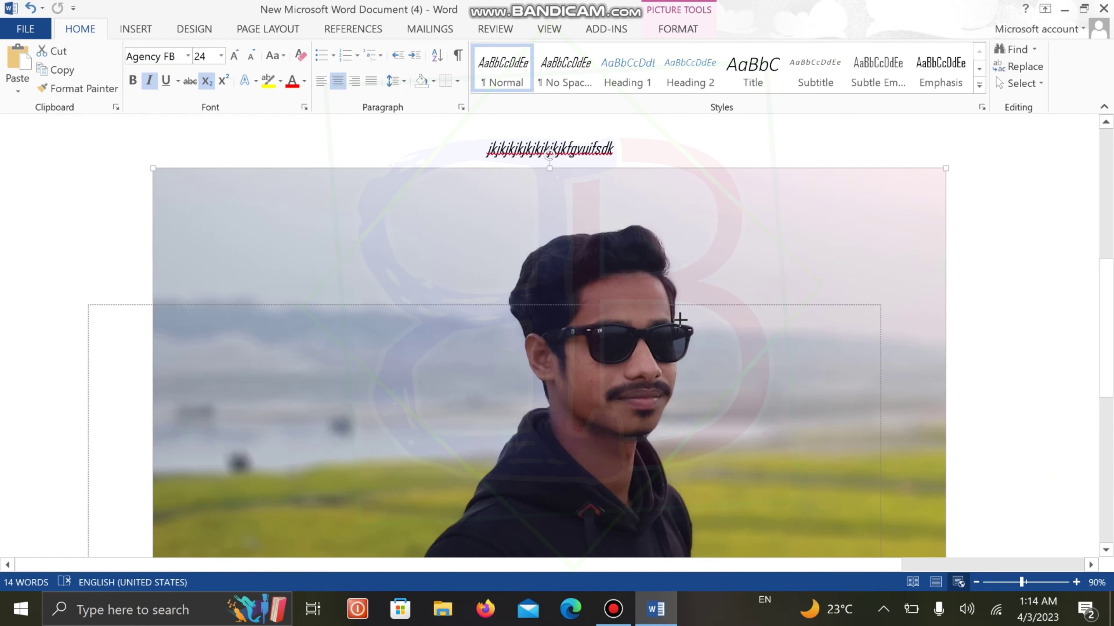
{"action": "left_click_drag", "start_coordinate": [679, 319], "coordinate": [575, 318]}
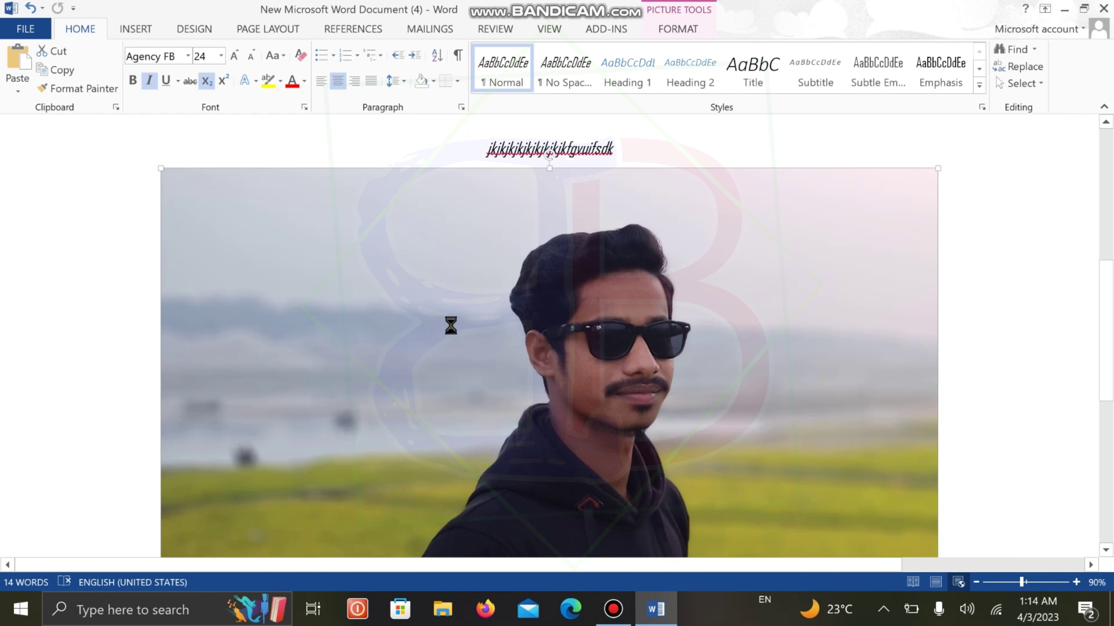
{"action": "left_click", "coordinate": [104, 269]}
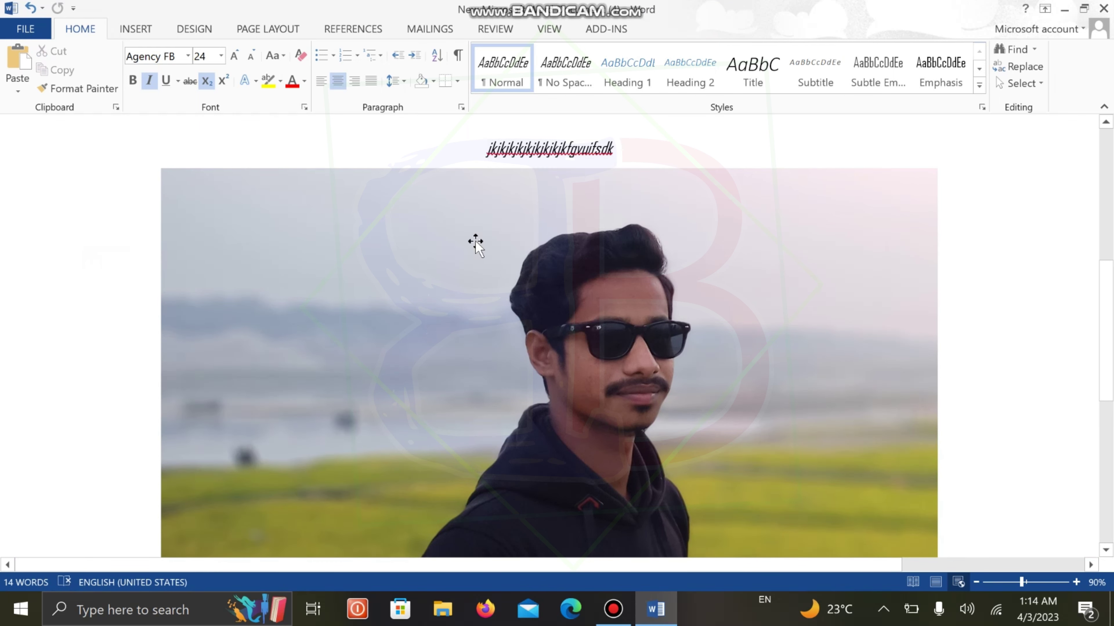
{"action": "scroll", "coordinate": [476, 242], "scroll_direction": "down", "scroll_amount": 10}
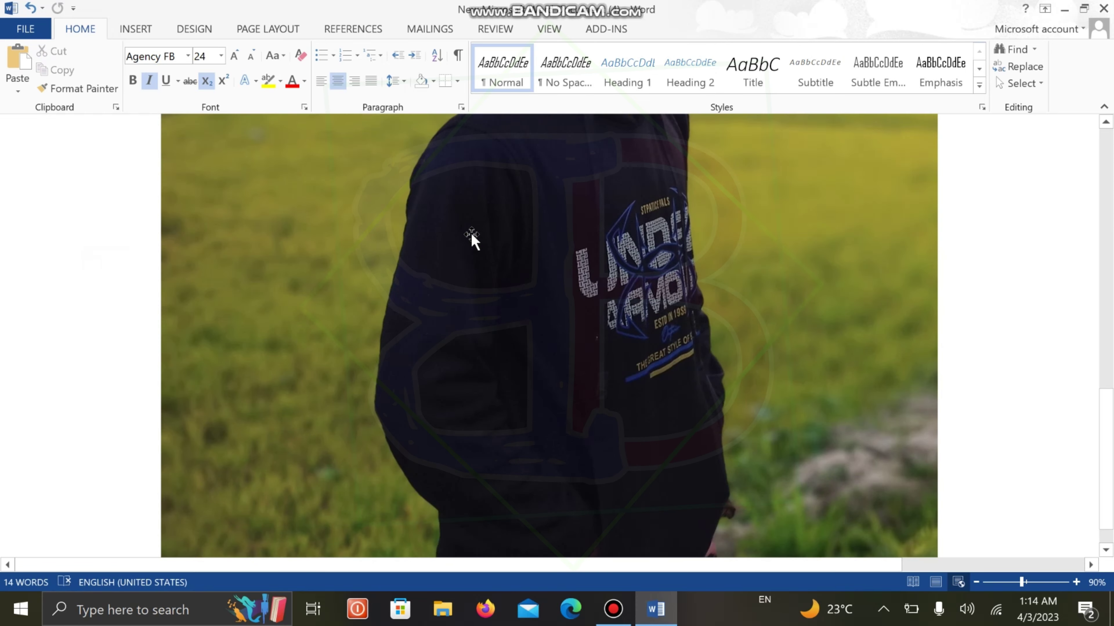
{"action": "scroll", "coordinate": [473, 236], "scroll_direction": "down", "scroll_amount": 2, "text": "ctrl"}
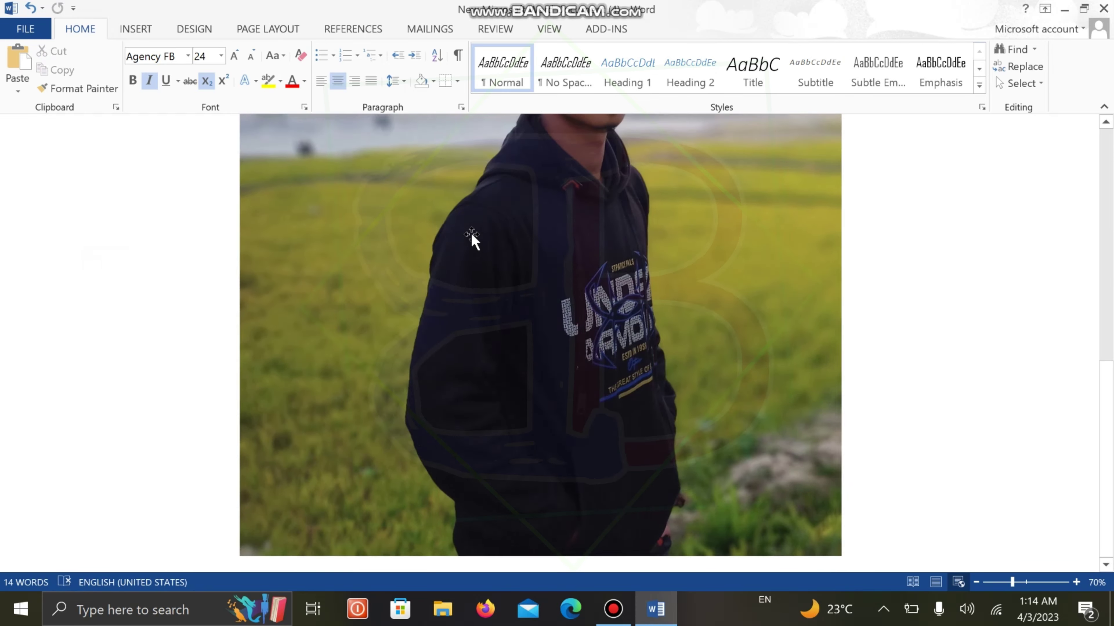
{"action": "scroll", "coordinate": [469, 233], "scroll_direction": "up", "scroll_amount": 5}
{"action": "scroll", "coordinate": [468, 231], "scroll_direction": "up", "scroll_amount": 3}
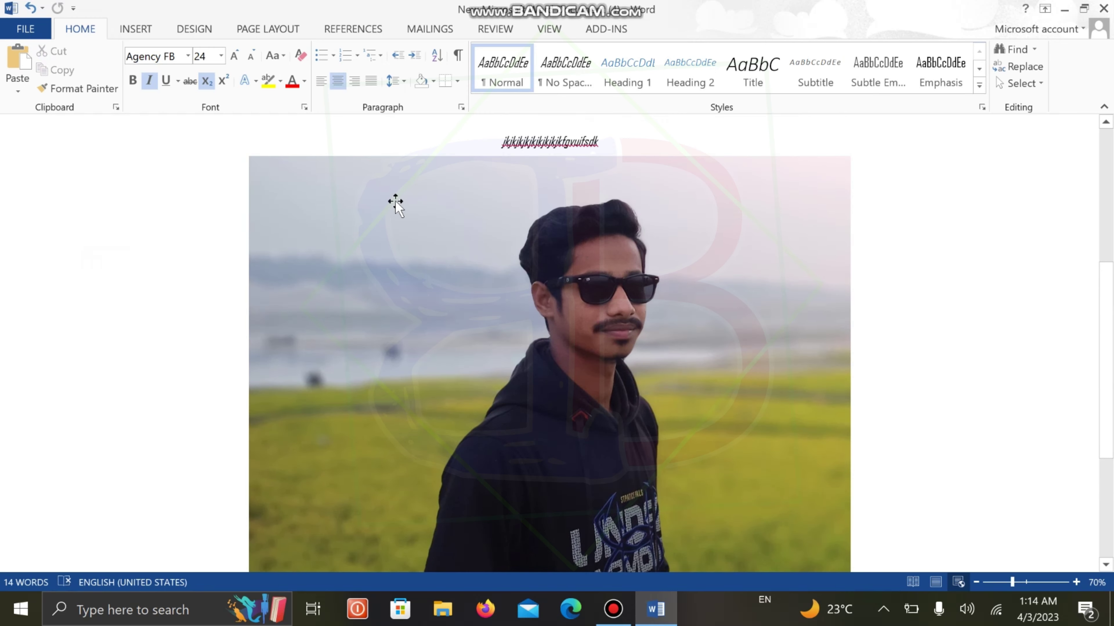
{"action": "left_click_drag", "start_coordinate": [393, 204], "coordinate": [390, 199]}
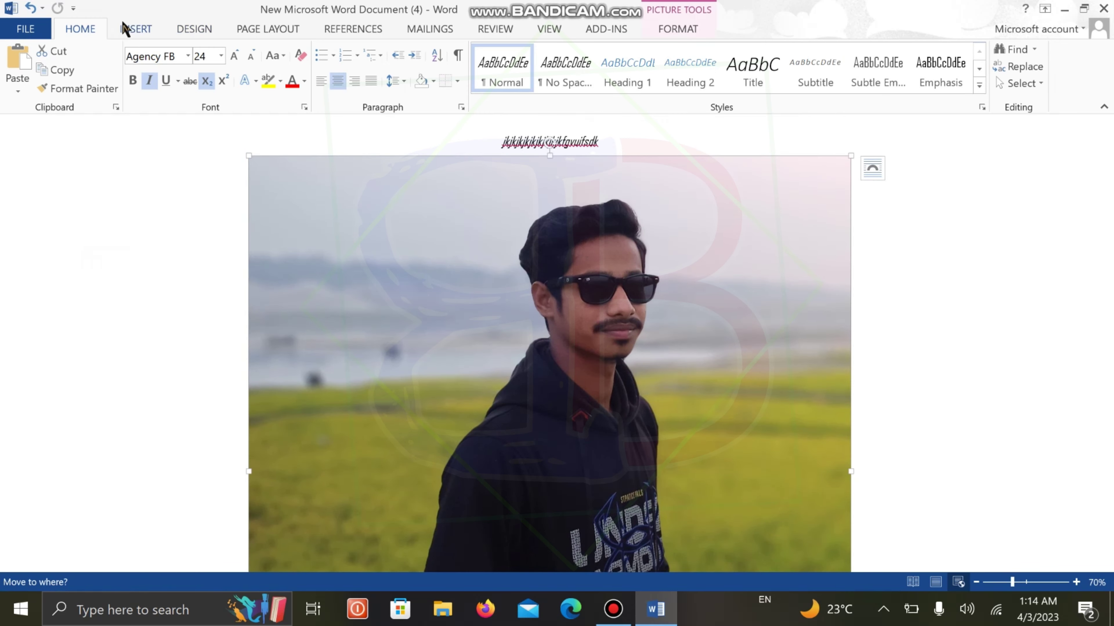
Show the Picture Tools Format tab for the selected photo.
{"action": "left_click", "coordinate": [476, 32]}
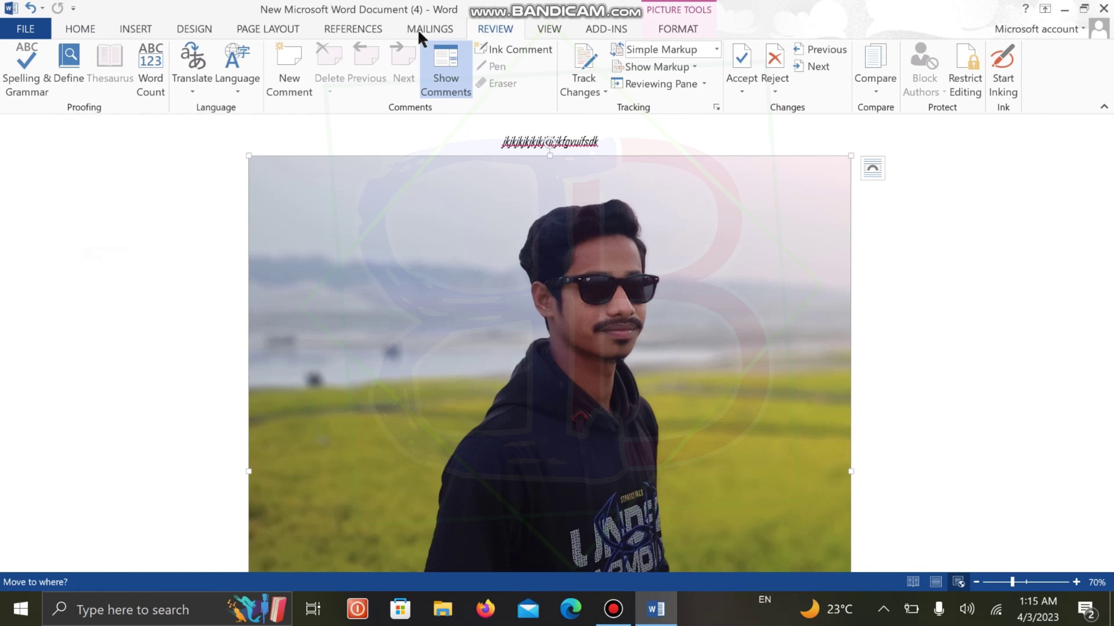
{"action": "left_click", "coordinate": [138, 31]}
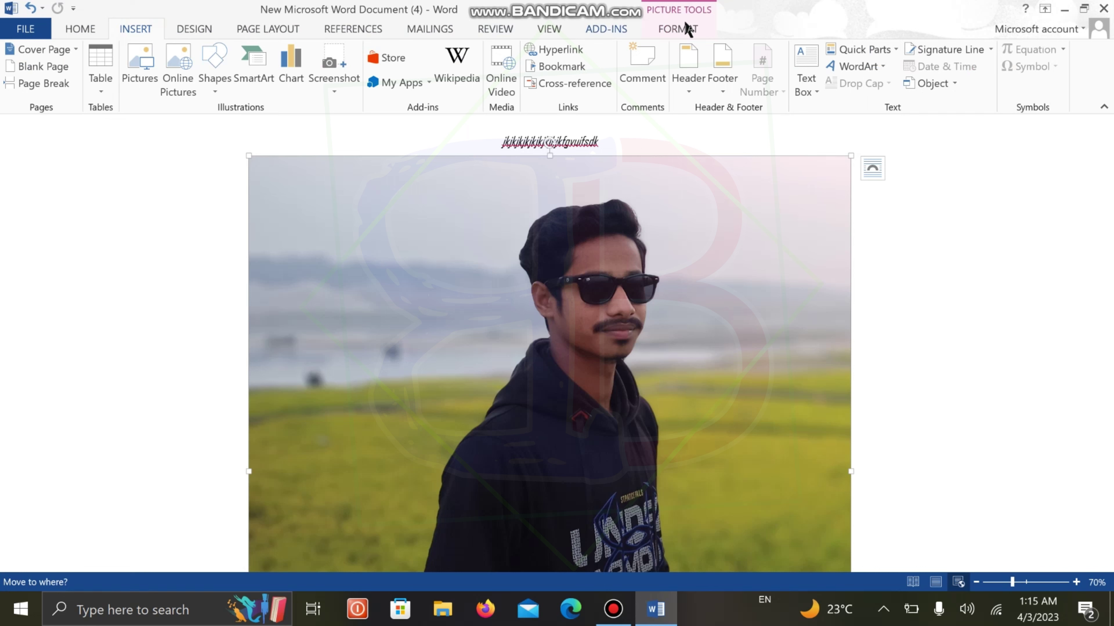
{"action": "left_click", "coordinate": [693, 31]}
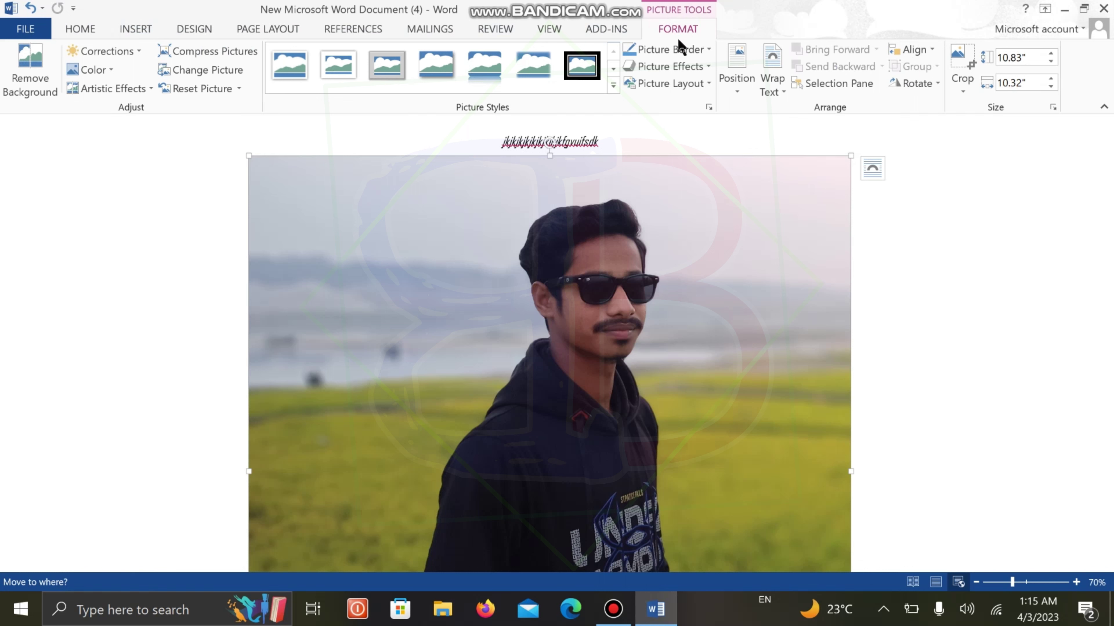
{"action": "scroll", "coordinate": [405, 281], "scroll_direction": "down", "scroll_amount": 5}
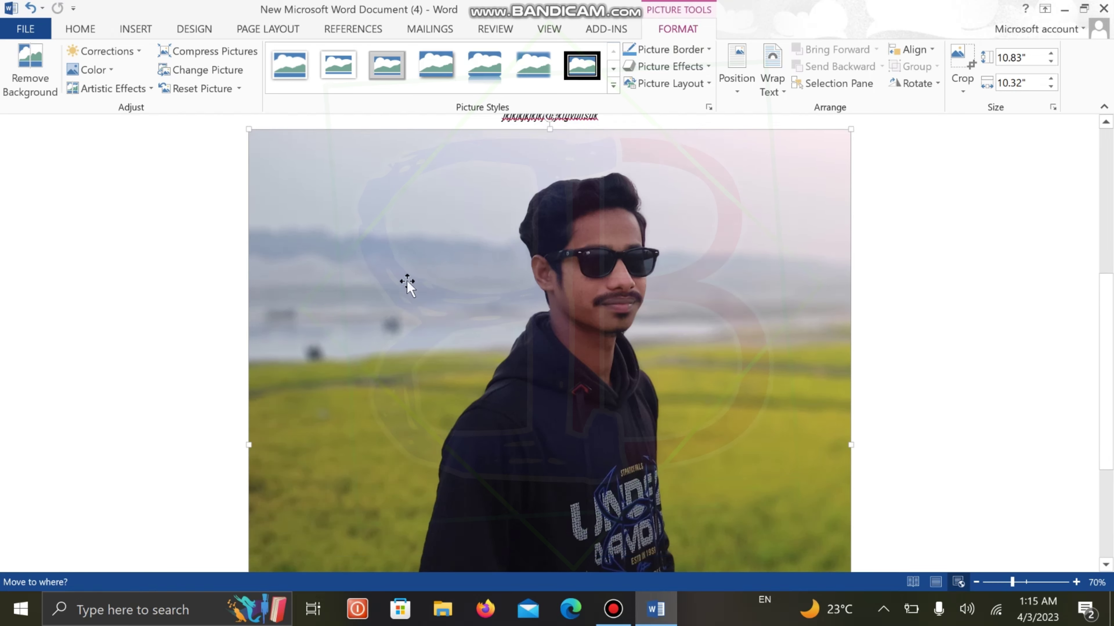
{"action": "scroll", "coordinate": [363, 250], "scroll_direction": "up", "scroll_amount": 2}
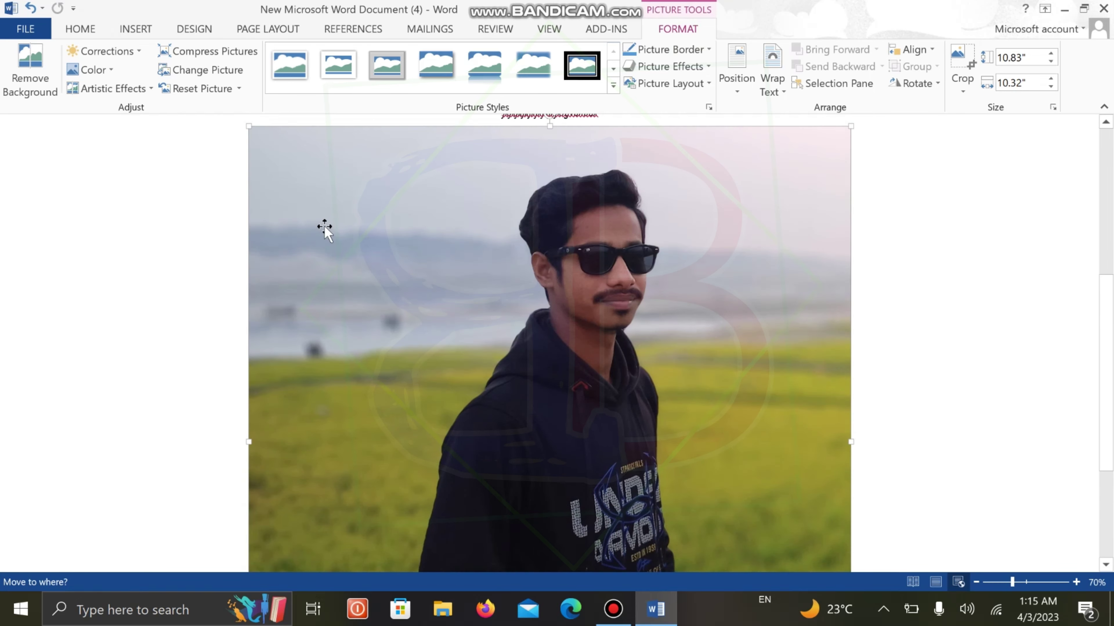
Start Remove Background and stretch the kept region over the man's head and hoodie.
{"action": "left_click", "coordinate": [27, 68]}
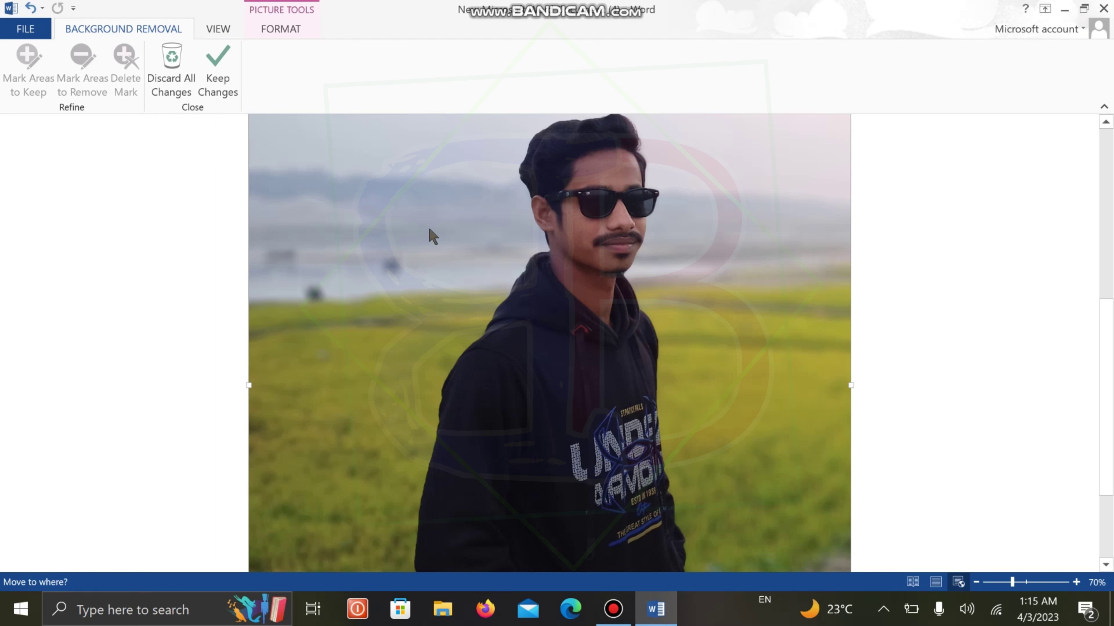
{"action": "scroll", "coordinate": [574, 213], "scroll_direction": "down", "scroll_amount": 3}
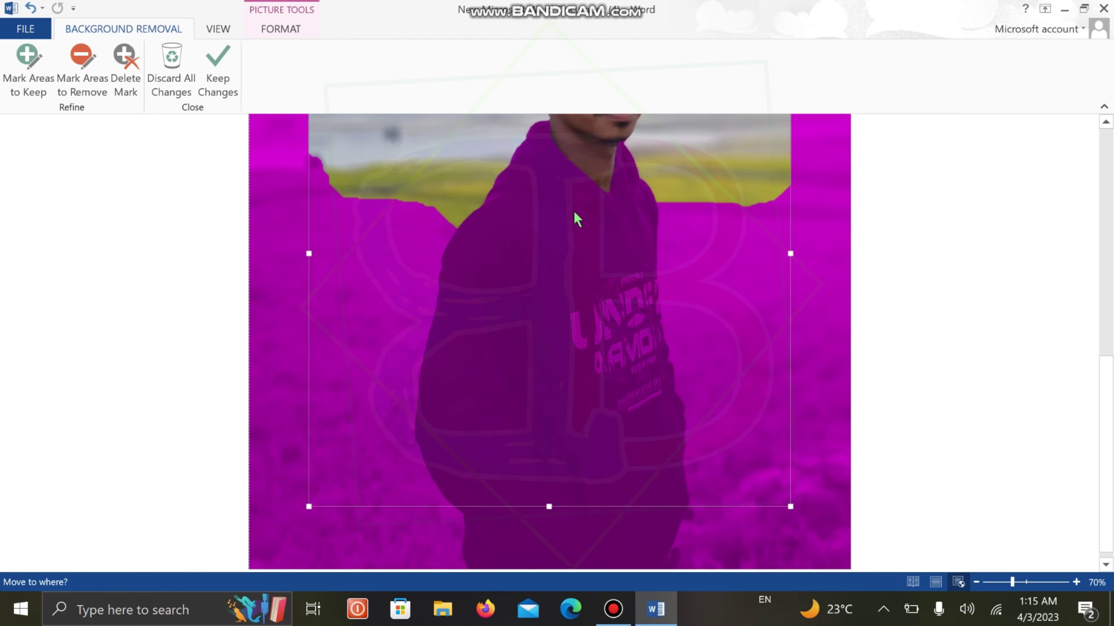
{"action": "scroll", "coordinate": [579, 248], "scroll_direction": "up", "scroll_amount": 3}
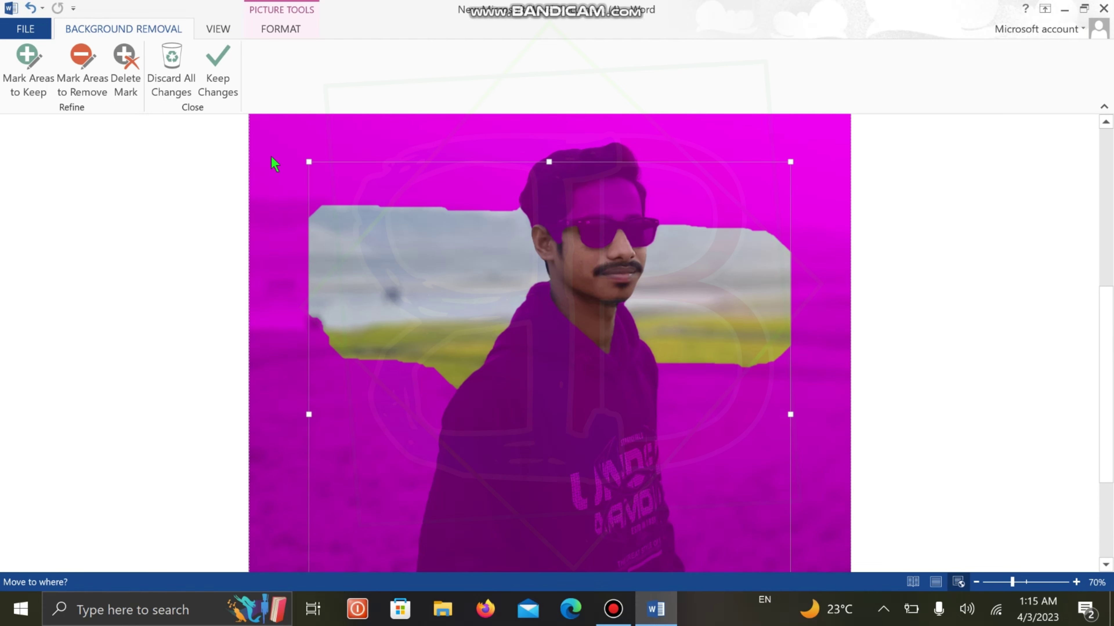
{"action": "left_click_drag", "start_coordinate": [310, 161], "coordinate": [402, 143]}
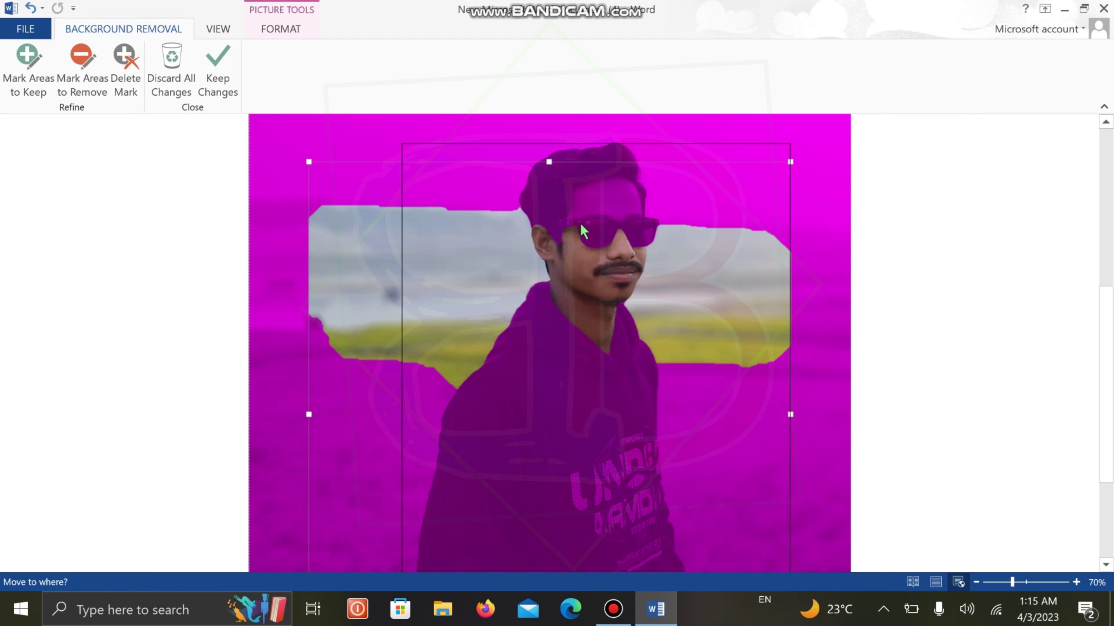
{"action": "scroll", "coordinate": [581, 248], "scroll_direction": "up", "scroll_amount": 5}
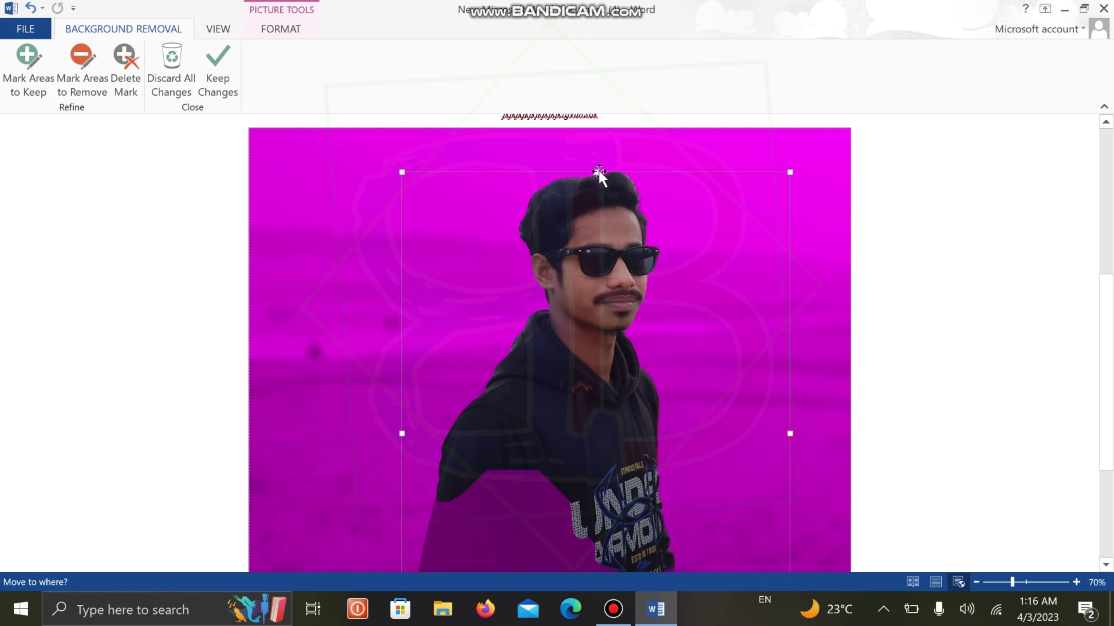
{"action": "left_click_drag", "start_coordinate": [597, 172], "coordinate": [597, 166]}
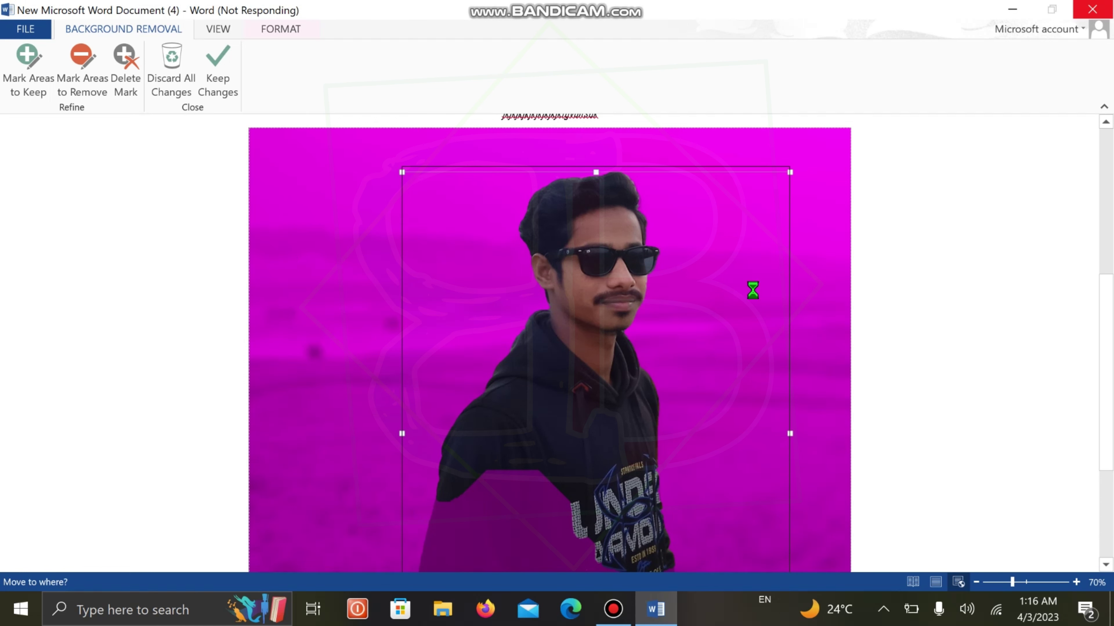
{"action": "scroll", "coordinate": [556, 320], "scroll_direction": "down", "scroll_amount": 5}
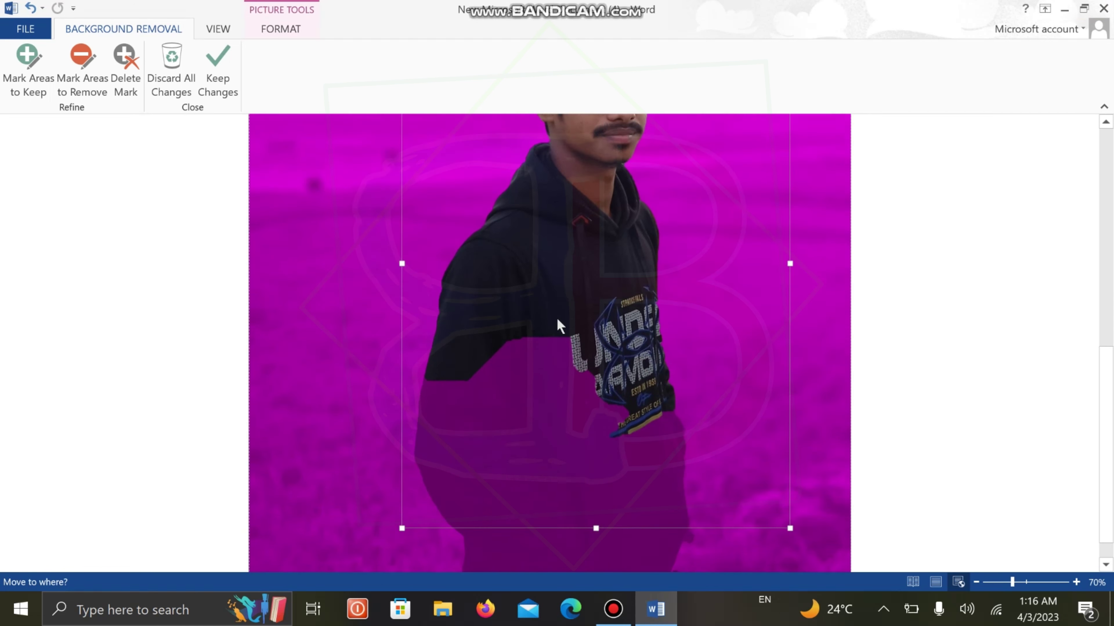
{"action": "scroll", "coordinate": [557, 321], "scroll_direction": "down", "scroll_amount": 1}
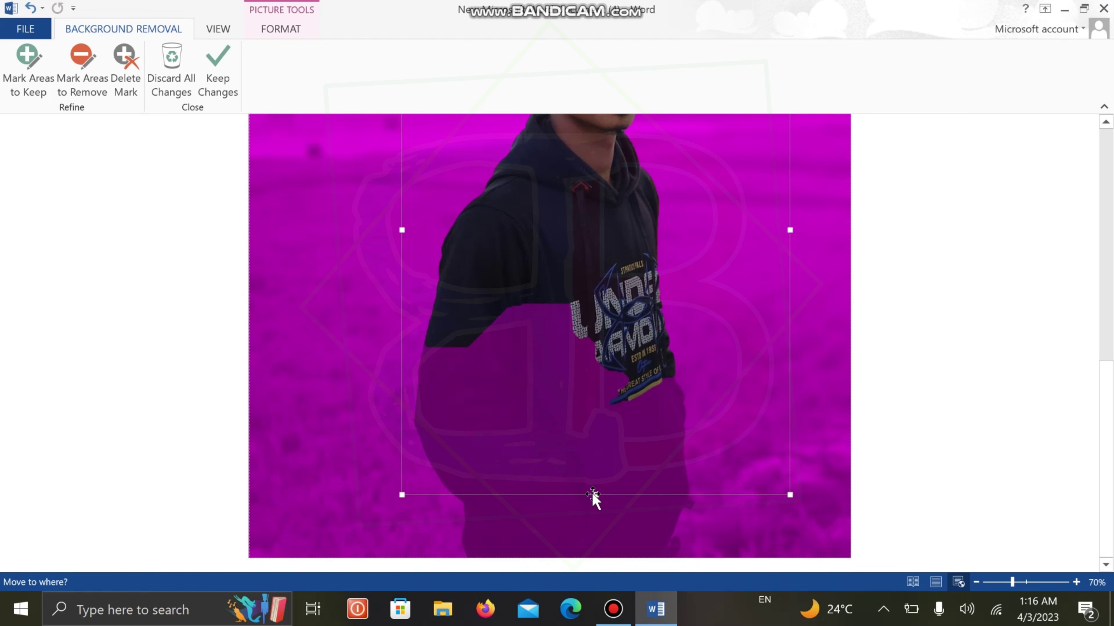
{"action": "left_click_drag", "start_coordinate": [594, 495], "coordinate": [596, 566]}
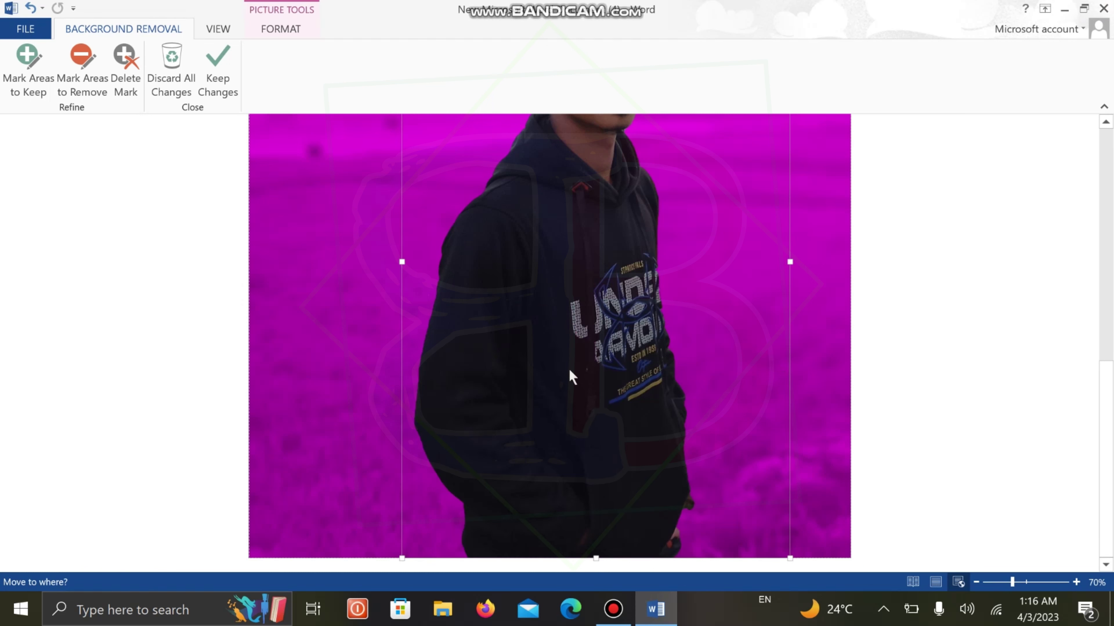
{"action": "scroll", "coordinate": [568, 369], "scroll_direction": "up", "scroll_amount": 5}
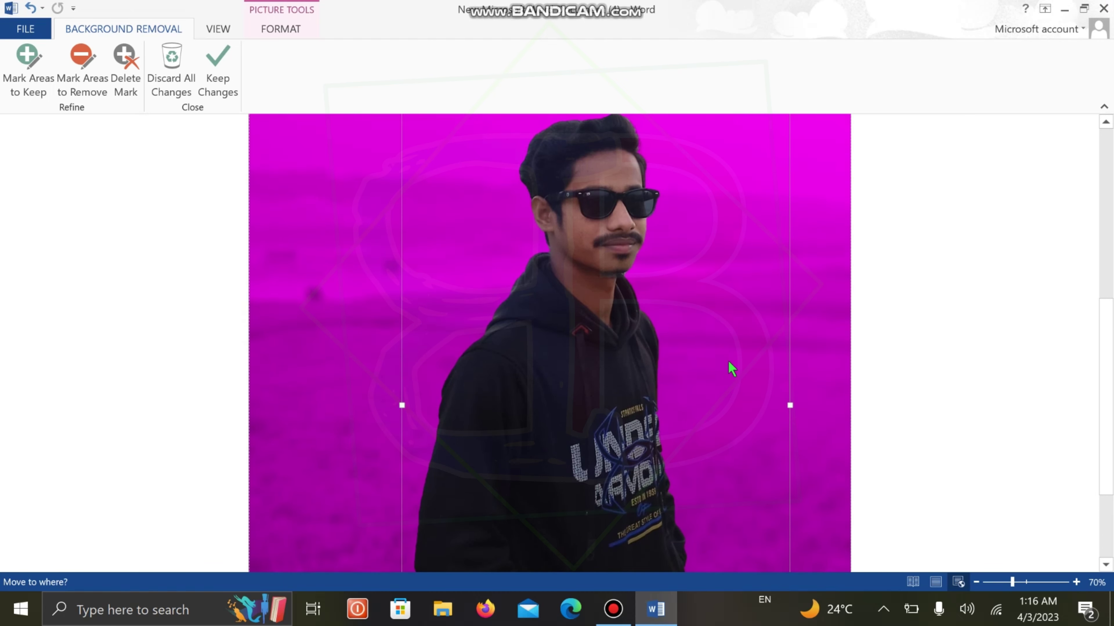
{"action": "scroll", "coordinate": [732, 368], "scroll_direction": "up", "scroll_amount": 3}
{"action": "scroll", "coordinate": [551, 396], "scroll_direction": "down", "scroll_amount": 9}
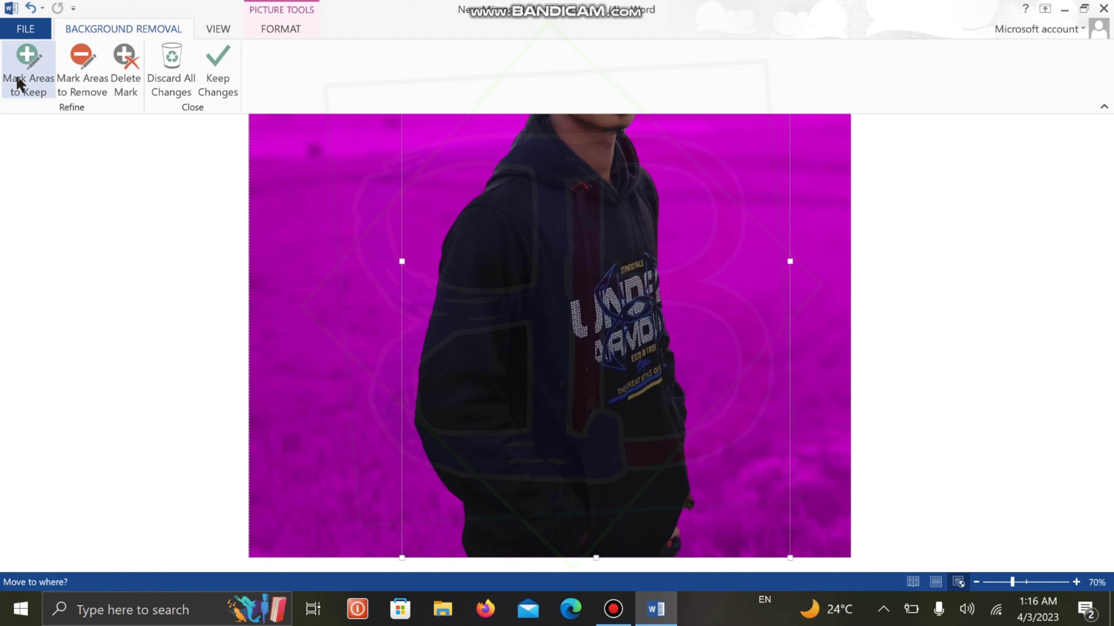
Switch between Mark Areas to Keep and Mark Areas to Remove.
{"action": "left_click", "coordinate": [27, 93]}
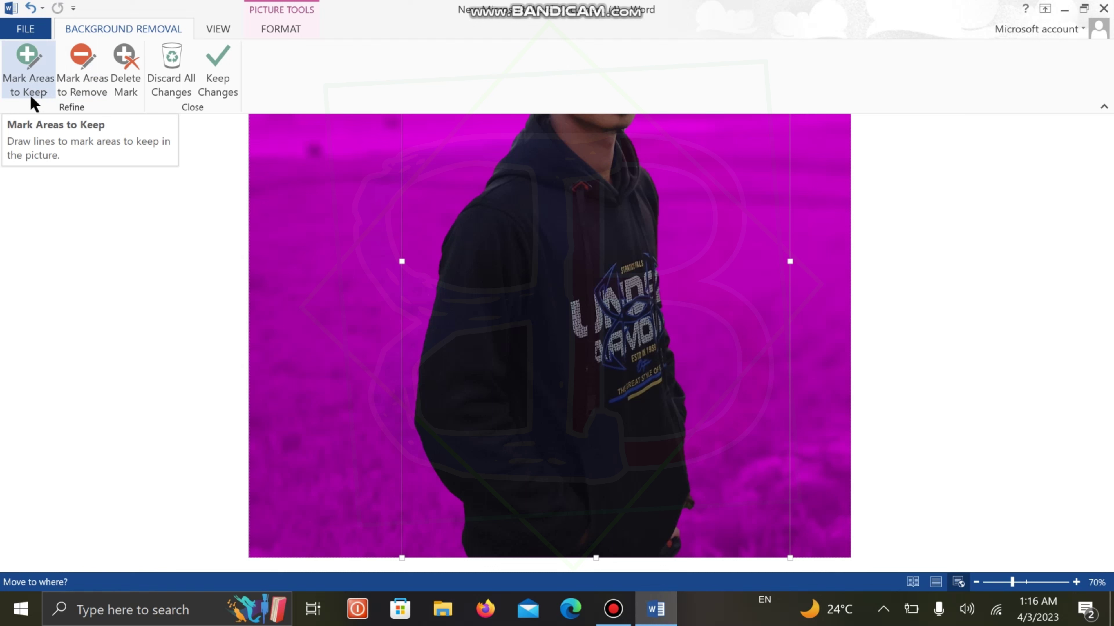
{"action": "left_click", "coordinate": [85, 95]}
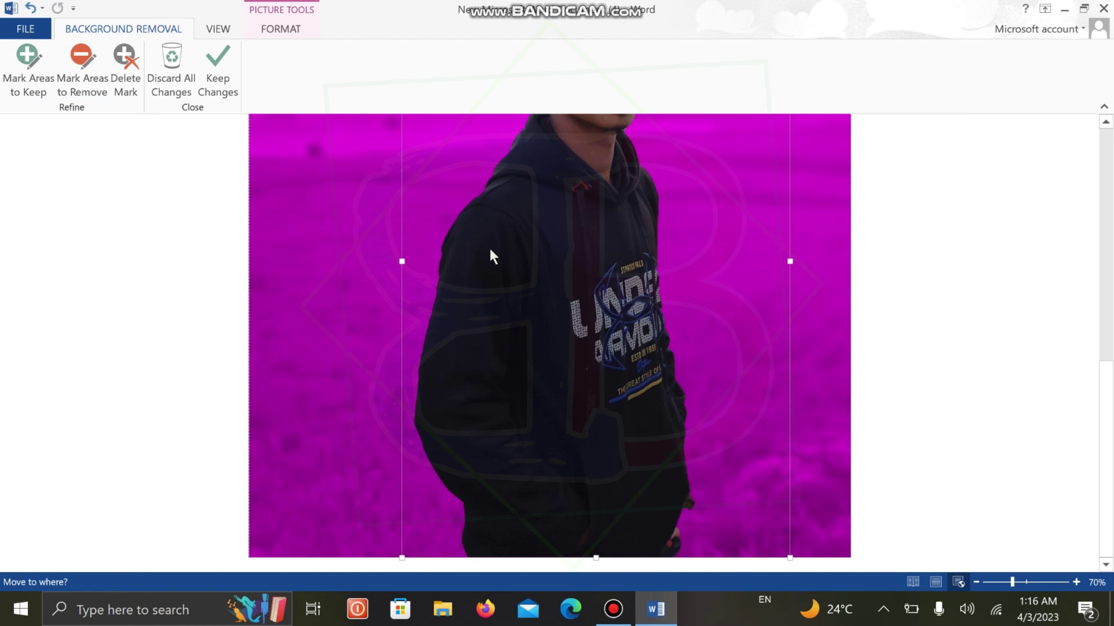
{"action": "scroll", "coordinate": [489, 248], "scroll_direction": "up", "scroll_amount": 3}
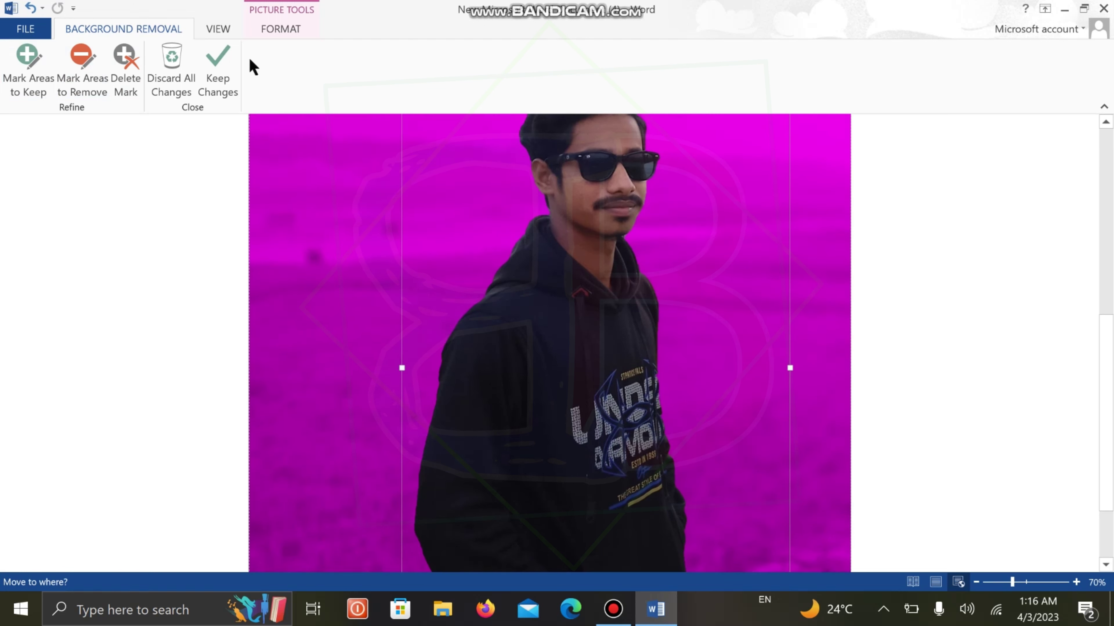
Keep the background-removal changes so only the man remains in the photo.
{"action": "left_click", "coordinate": [228, 72]}
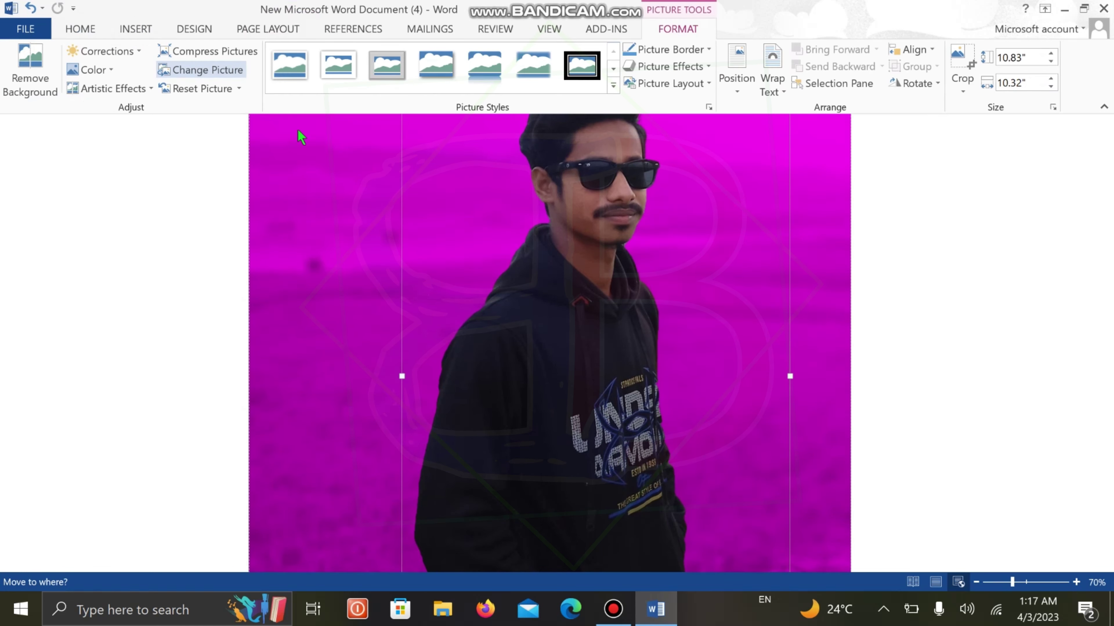
{"action": "scroll", "coordinate": [549, 281], "scroll_direction": "up", "scroll_amount": 3}
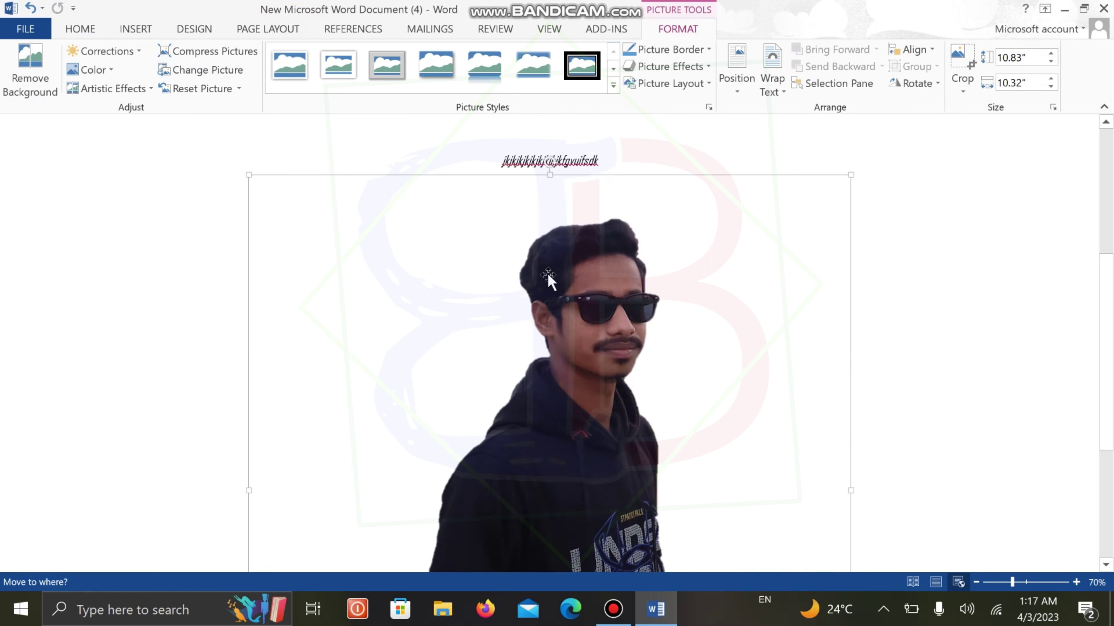
{"action": "scroll", "coordinate": [482, 289], "scroll_direction": "up", "scroll_amount": 1}
{"action": "scroll", "coordinate": [479, 335], "scroll_direction": "up", "scroll_amount": 2}
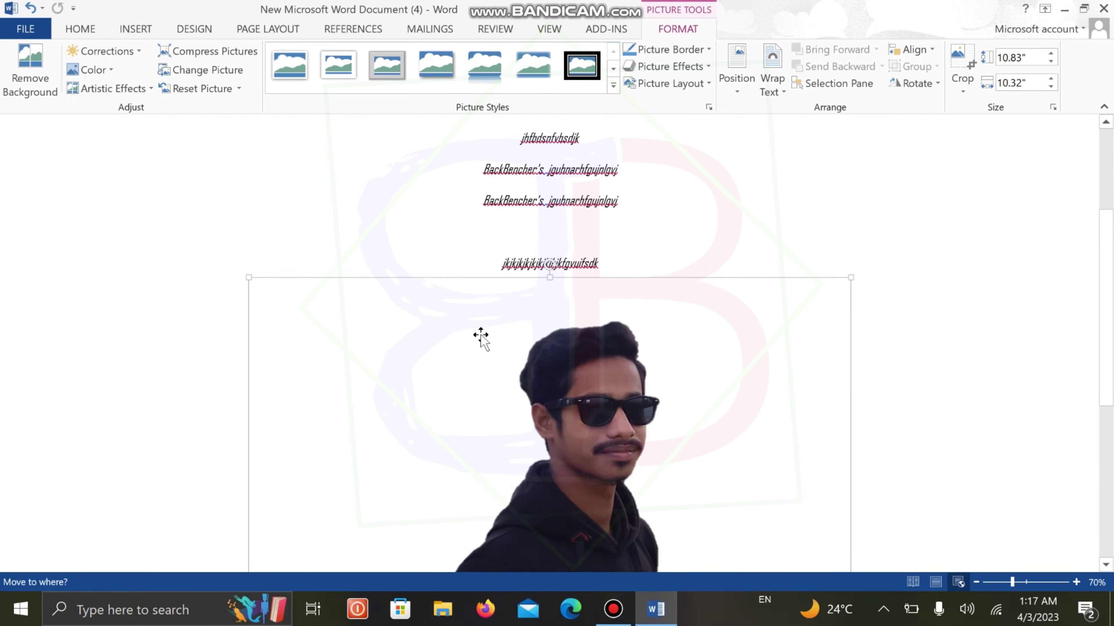
{"action": "scroll", "coordinate": [480, 336], "scroll_direction": "down", "scroll_amount": 1}
{"action": "left_click_drag", "start_coordinate": [567, 406], "coordinate": [595, 420]}
{"action": "scroll", "coordinate": [581, 349], "scroll_direction": "down", "scroll_amount": 1}
{"action": "scroll", "coordinate": [601, 318], "scroll_direction": "up", "scroll_amount": 2}
{"action": "scroll", "coordinate": [609, 323], "scroll_direction": "up", "scroll_amount": 5}
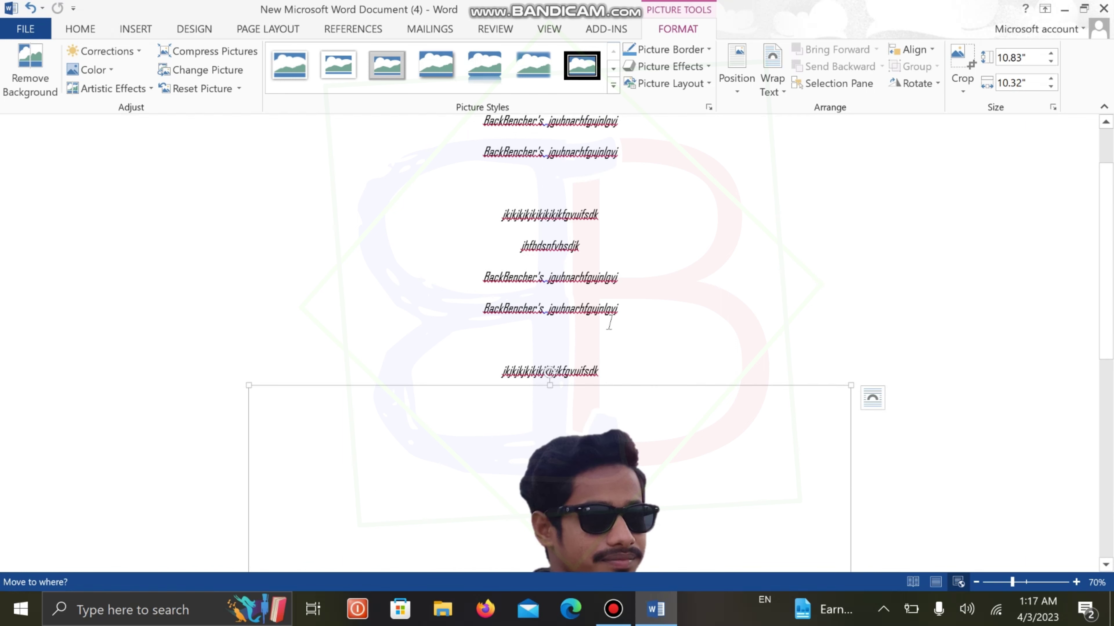
{"action": "scroll", "coordinate": [640, 427], "scroll_direction": "down", "scroll_amount": 5}
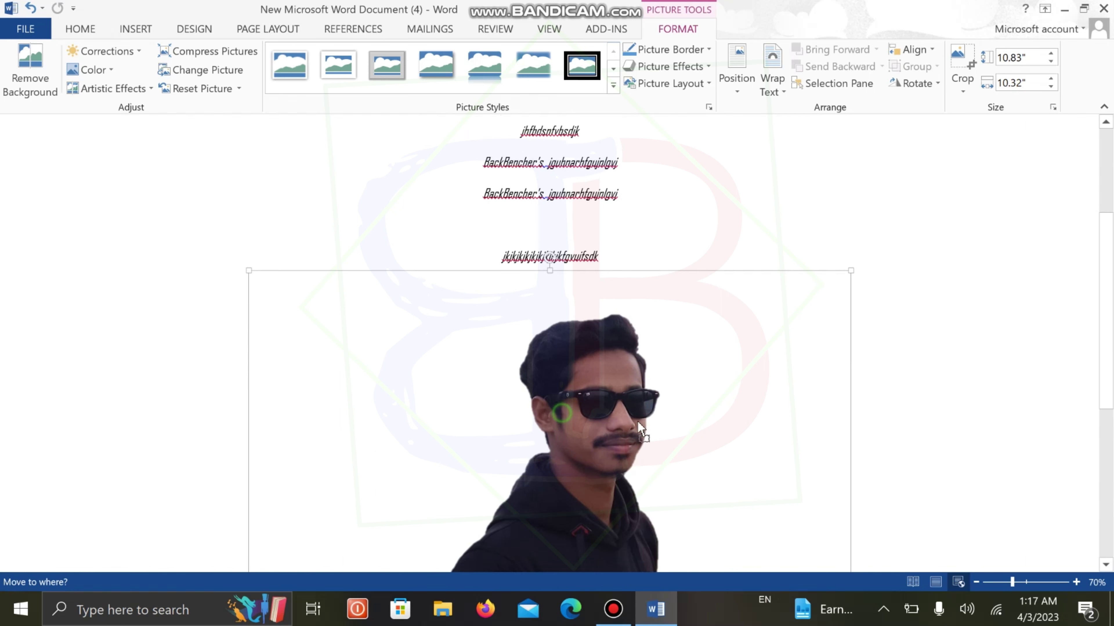
{"action": "left_click_drag", "start_coordinate": [640, 428], "coordinate": [682, 434]}
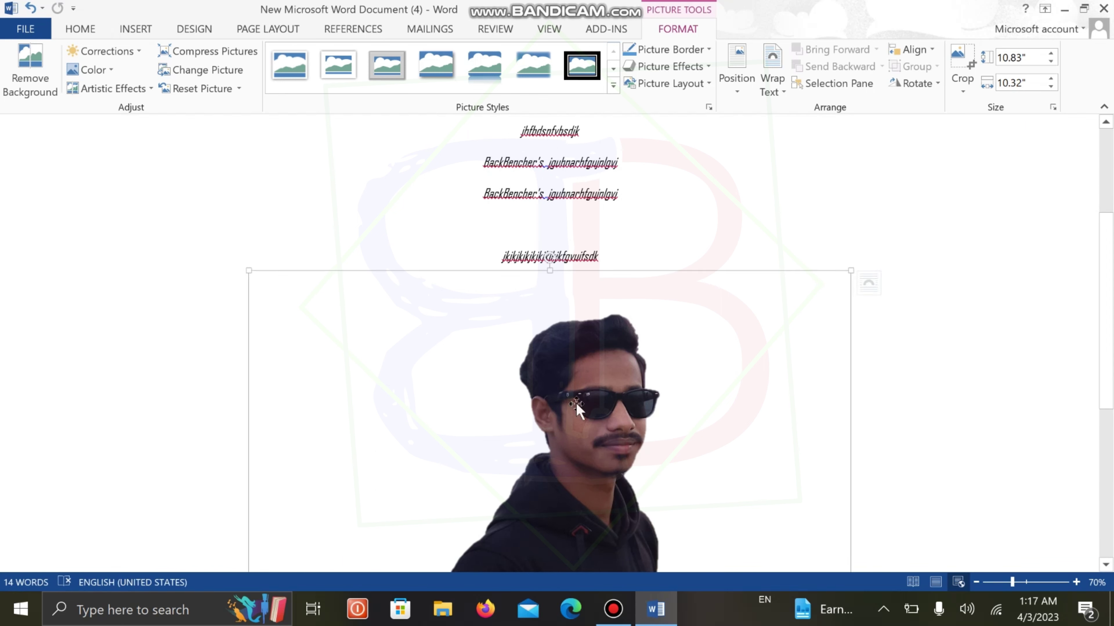
Set the photo's text wrapping to Tight and move it to the right beside the text.
{"action": "left_click", "coordinate": [879, 288]}
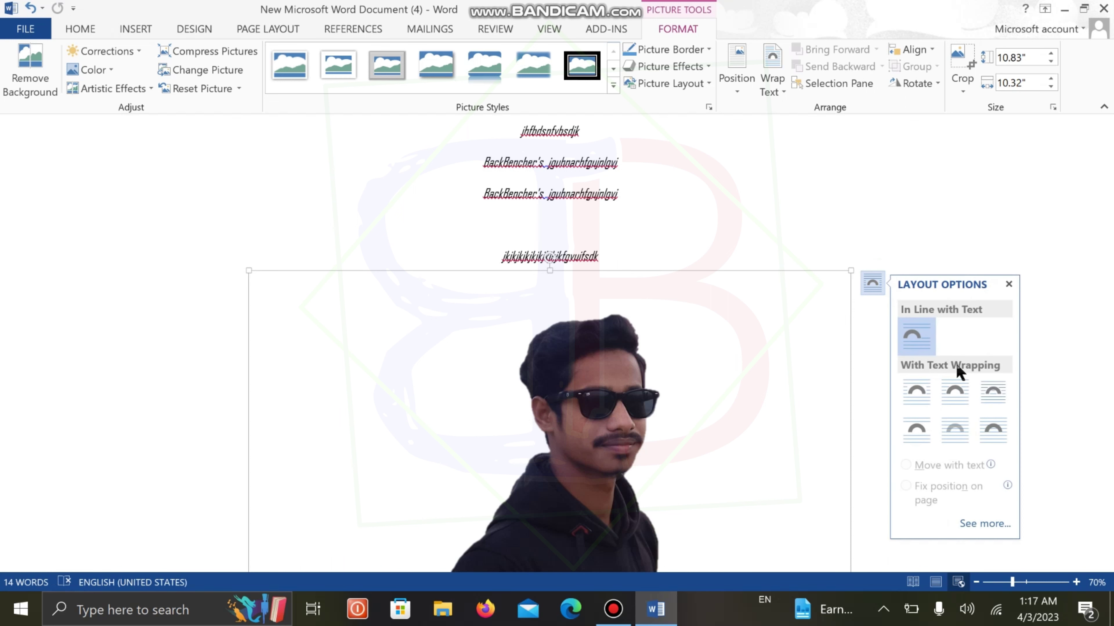
{"action": "left_click", "coordinate": [956, 400]}
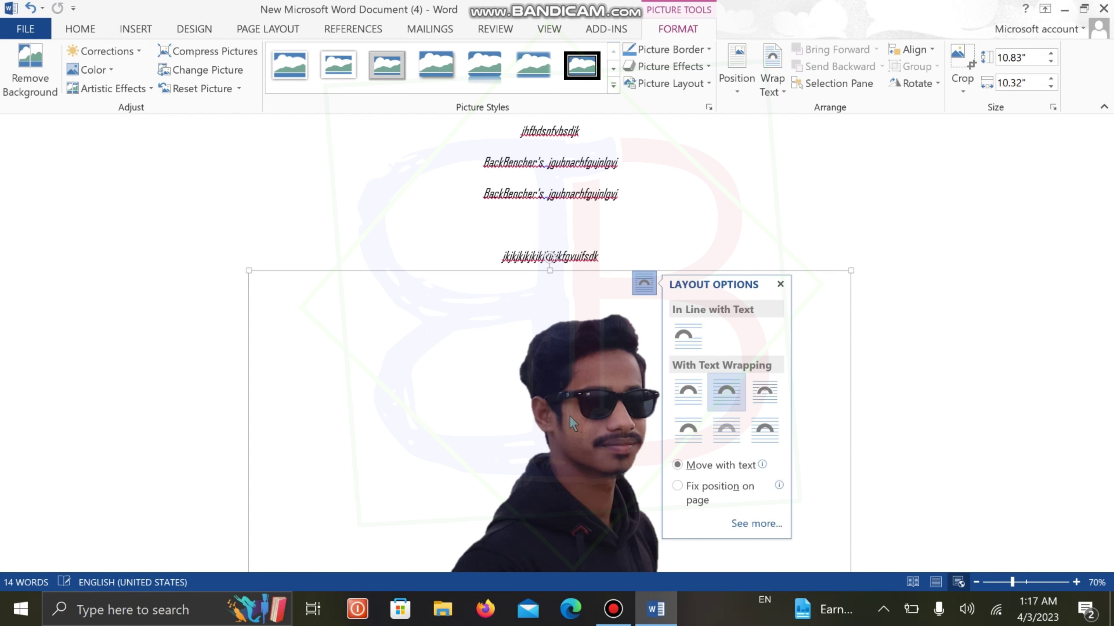
{"action": "left_click_drag", "start_coordinate": [387, 431], "coordinate": [398, 378]}
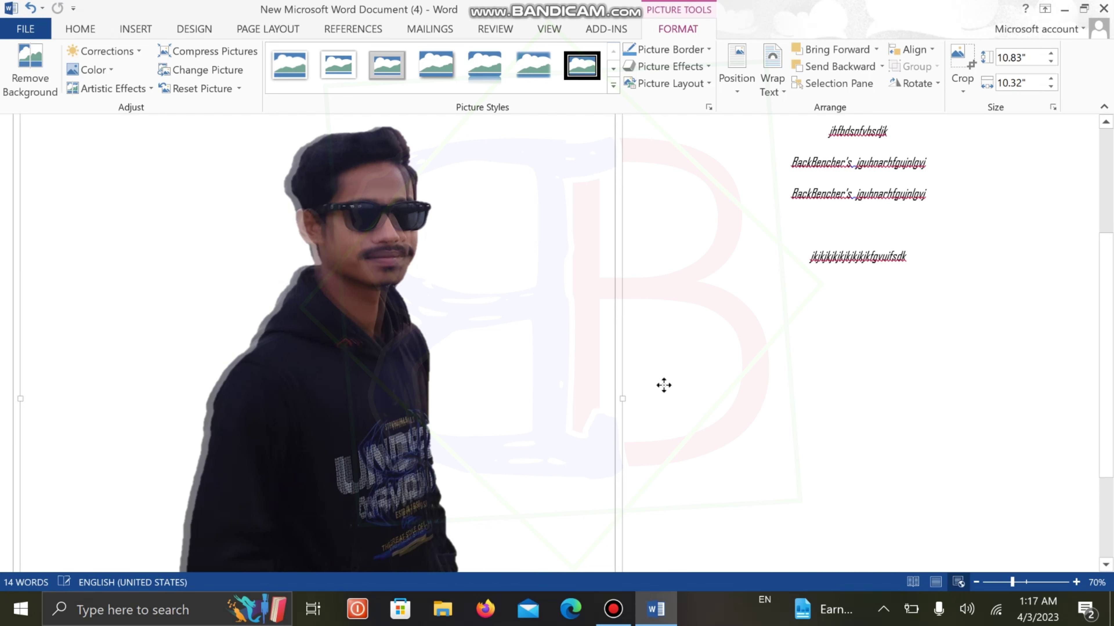
{"action": "left_click_drag", "start_coordinate": [664, 386], "coordinate": [753, 346]}
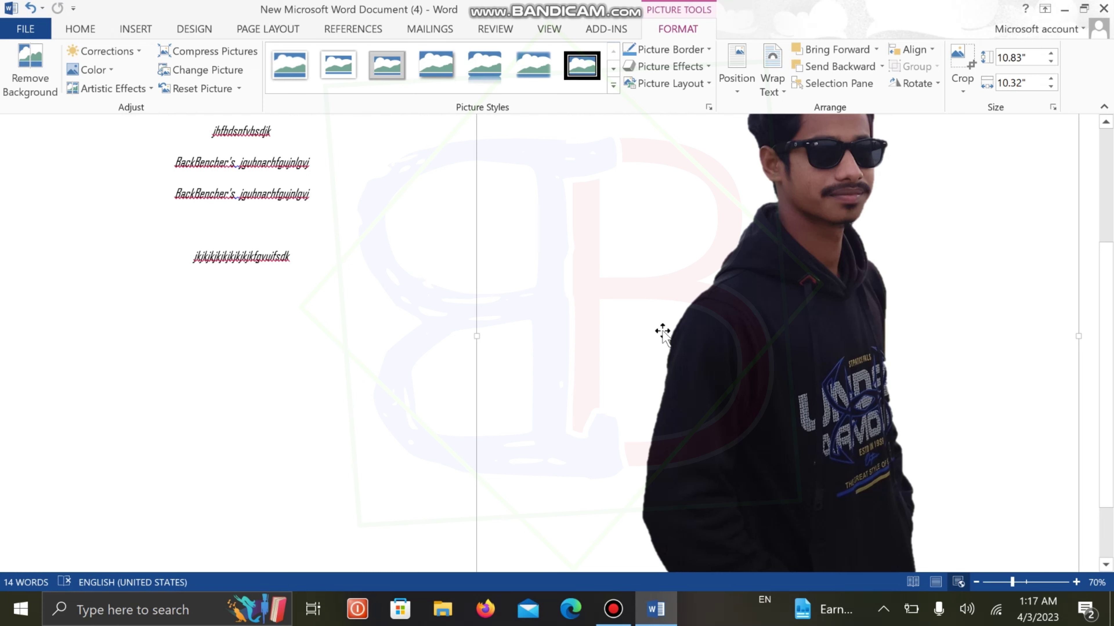
{"action": "scroll", "coordinate": [662, 336], "scroll_direction": "up", "scroll_amount": 1}
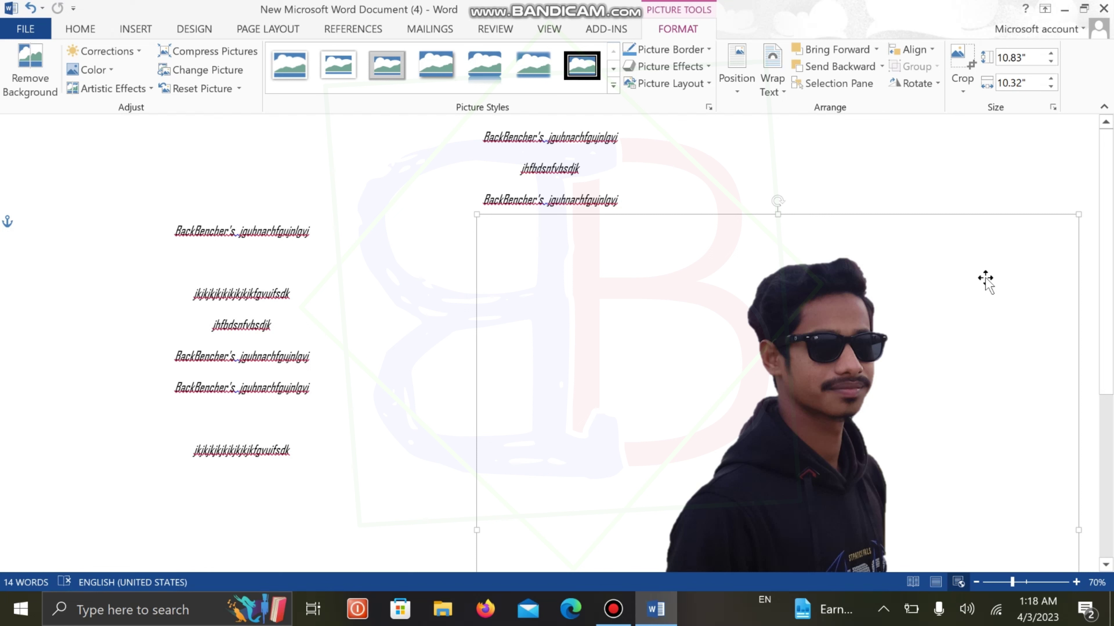
{"action": "right_click", "coordinate": [740, 290]}
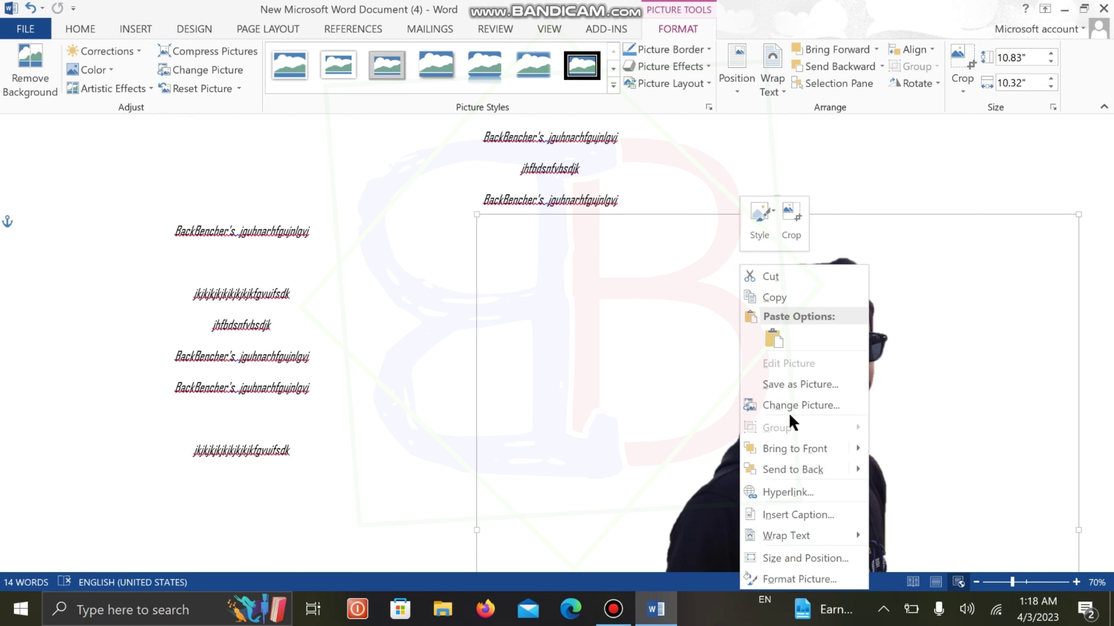
{"action": "scroll", "coordinate": [132, 351], "scroll_direction": "down", "scroll_amount": 1}
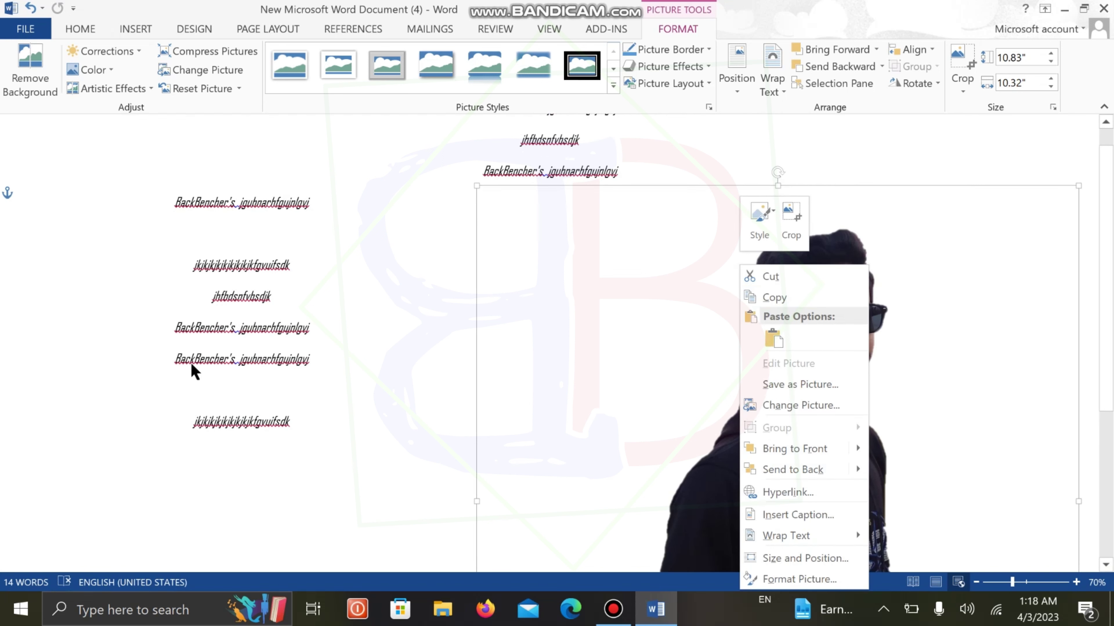
{"action": "scroll", "coordinate": [590, 391], "scroll_direction": "down", "scroll_amount": 5}
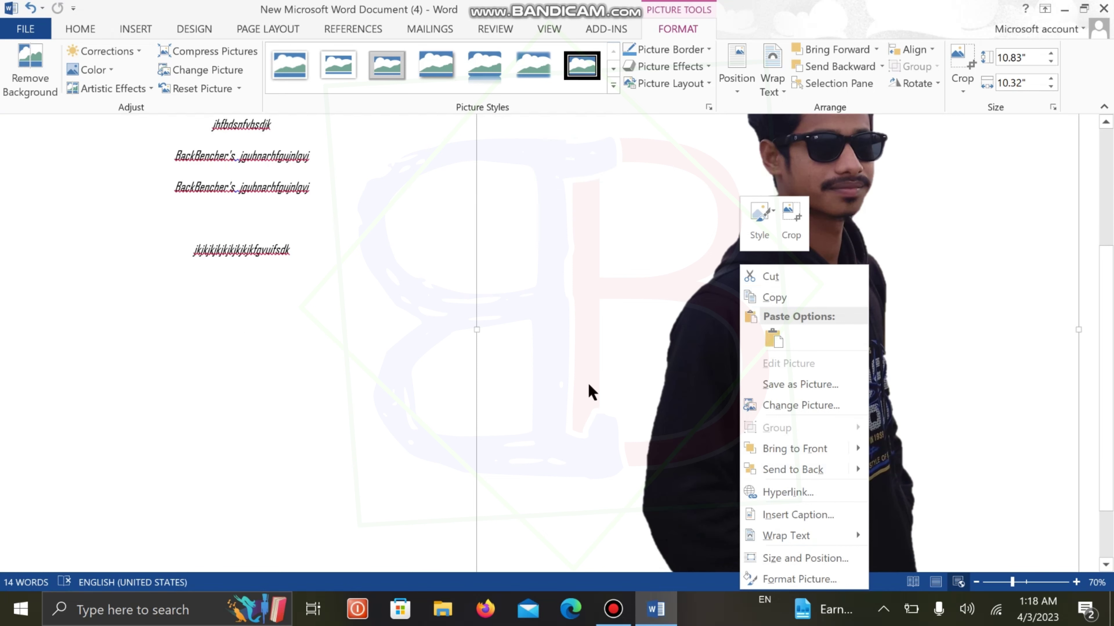
{"action": "left_click", "coordinate": [509, 366]}
{"action": "scroll", "coordinate": [509, 367], "scroll_direction": "up", "scroll_amount": 6}
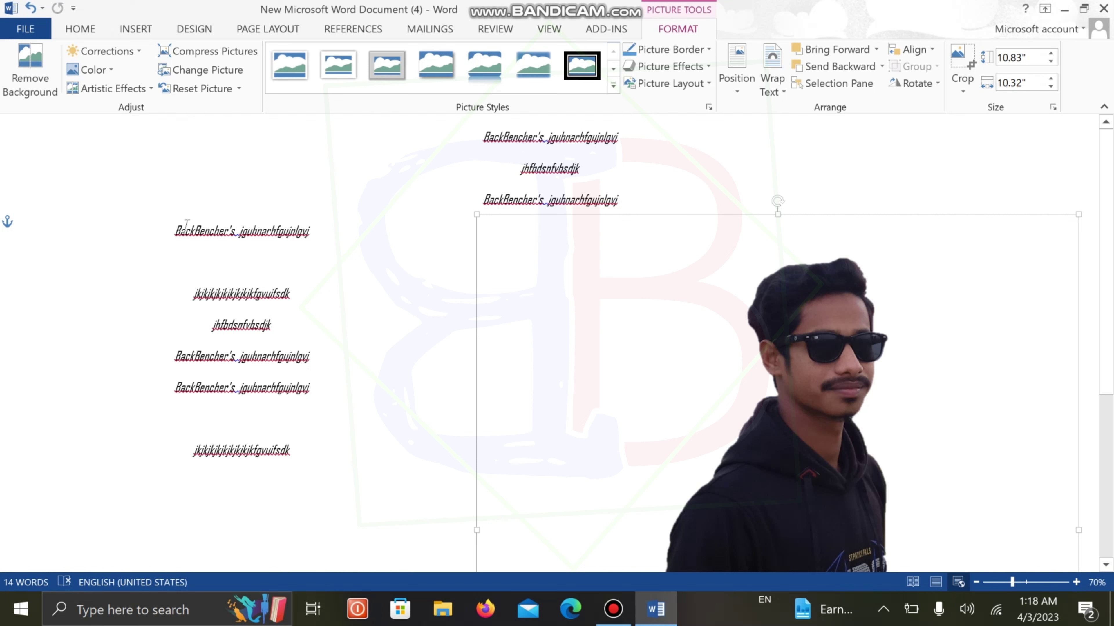
Zoom the page to 140% and scroll down to the text lines below the photo.
{"action": "scroll", "coordinate": [187, 226], "scroll_direction": "up", "scroll_amount": 7}
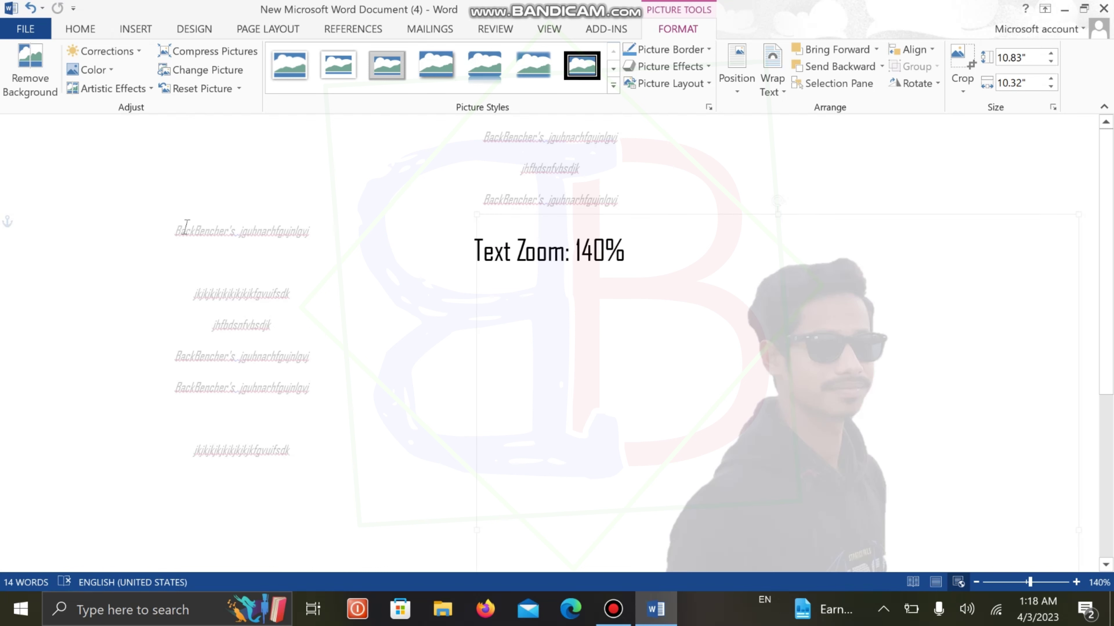
{"action": "scroll", "coordinate": [186, 227], "scroll_direction": "down", "scroll_amount": 2}
{"action": "scroll", "coordinate": [186, 226], "scroll_direction": "down", "scroll_amount": 2}
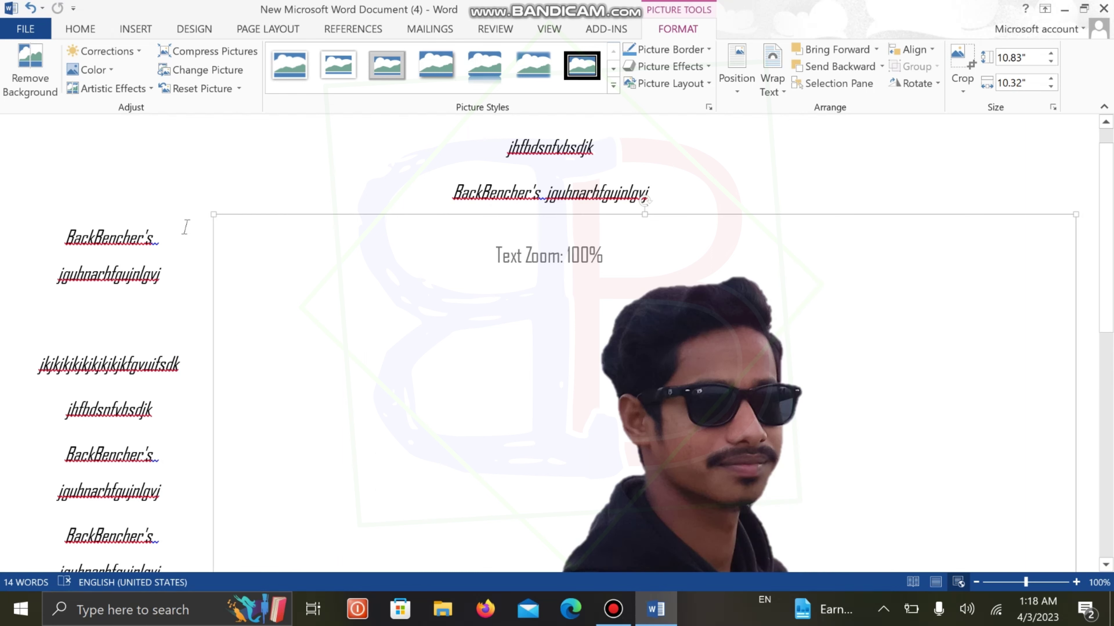
{"action": "scroll", "coordinate": [86, 233], "scroll_direction": "up", "scroll_amount": 1}
{"action": "scroll", "coordinate": [432, 487], "scroll_direction": "down", "scroll_amount": 7}
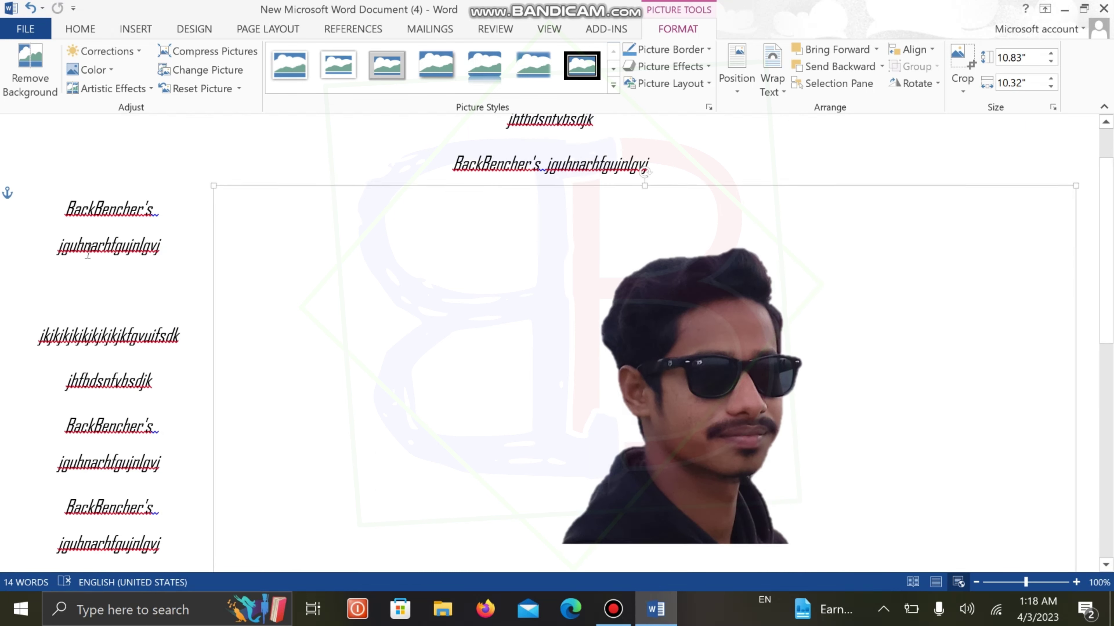
{"action": "scroll", "coordinate": [433, 487], "scroll_direction": "down", "scroll_amount": 6}
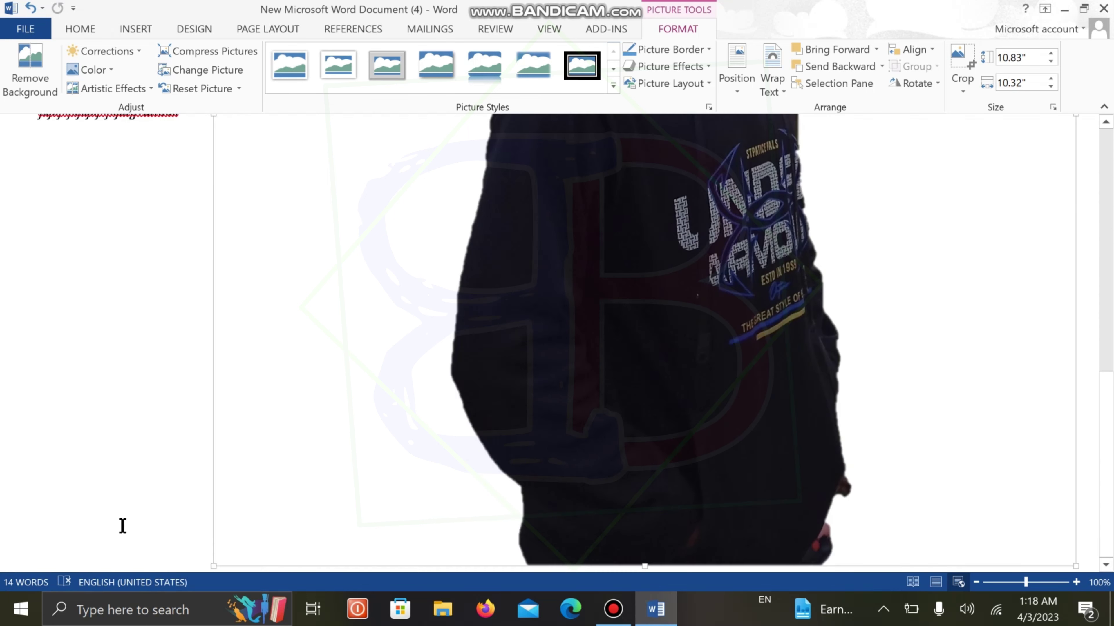
{"action": "scroll", "coordinate": [825, 390], "scroll_direction": "up", "scroll_amount": 5}
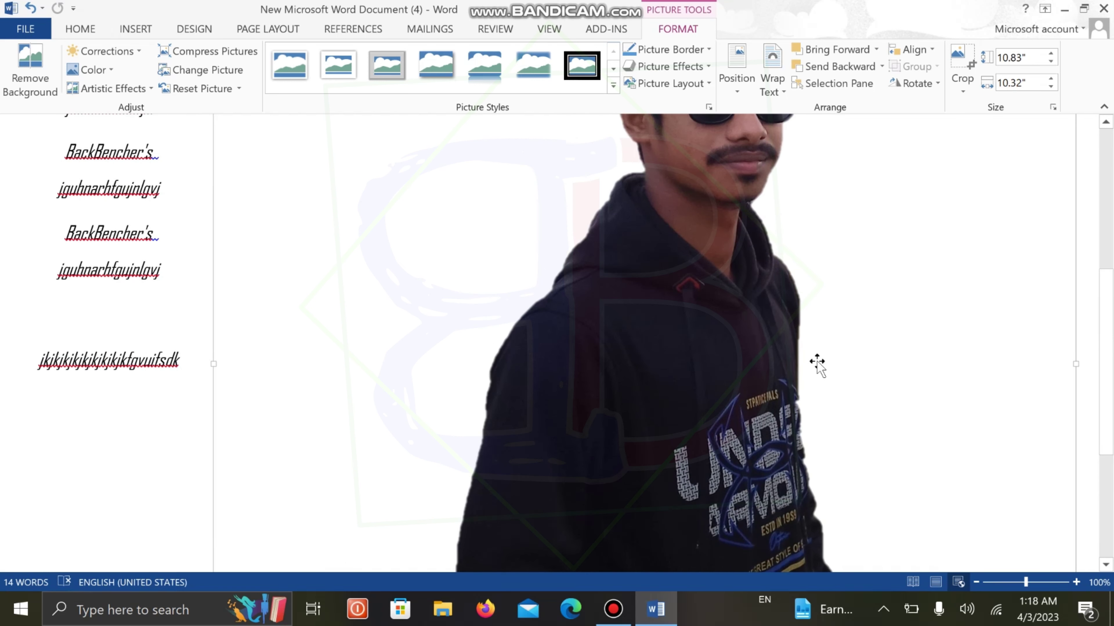
{"action": "scroll", "coordinate": [812, 363], "scroll_direction": "up", "scroll_amount": 5}
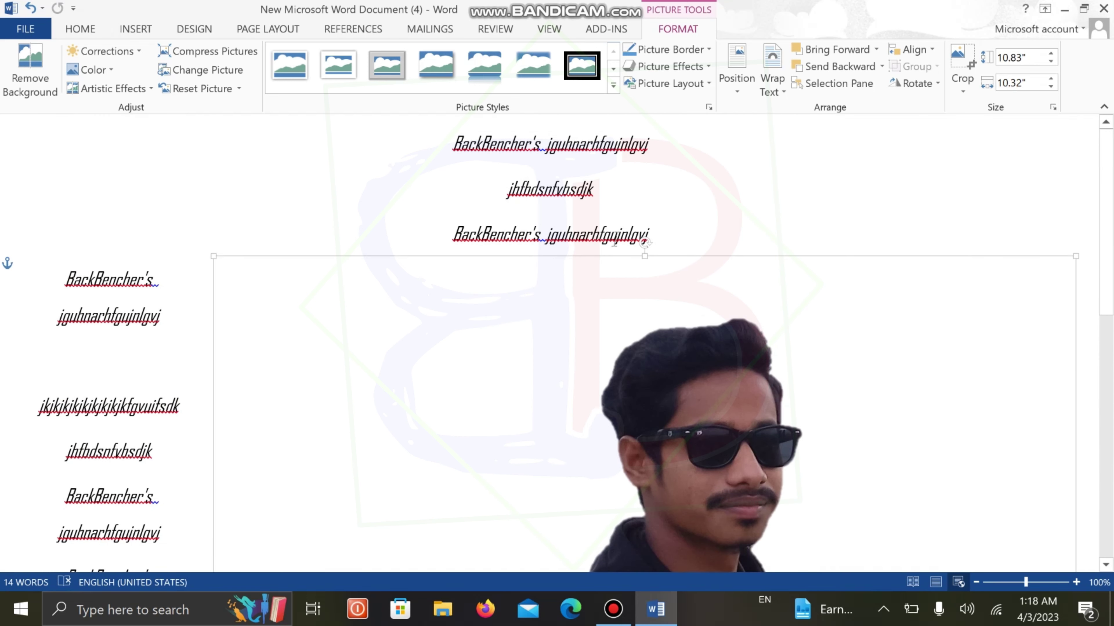
{"action": "scroll", "coordinate": [615, 240], "scroll_direction": "up", "scroll_amount": 4, "text": "ctrl"}
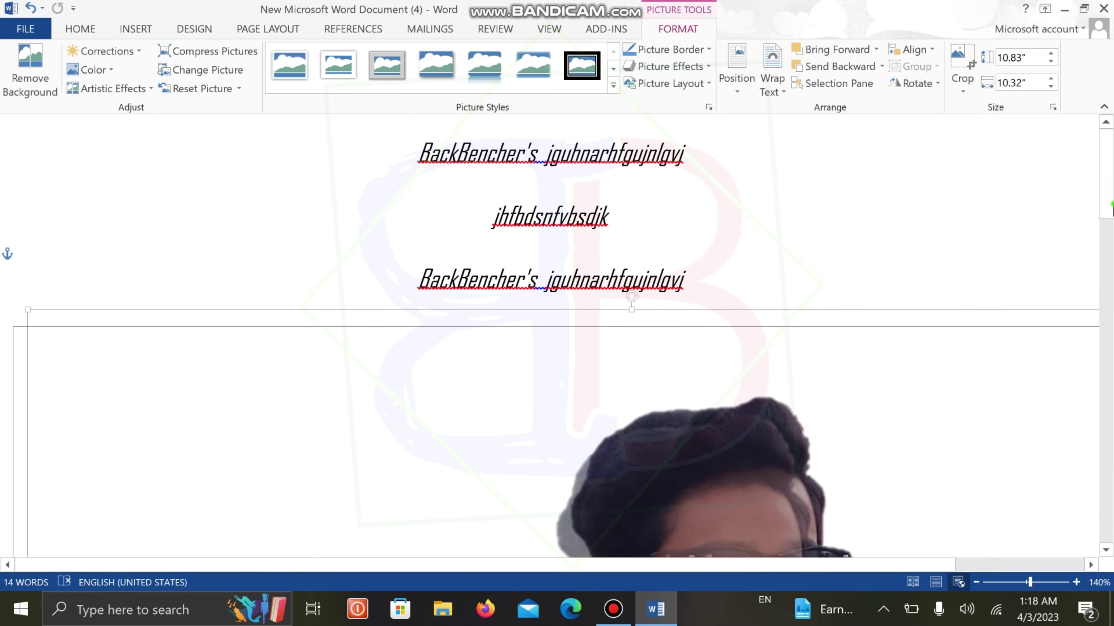
{"action": "left_click_drag", "start_coordinate": [1111, 206], "coordinate": [1111, 267]}
{"action": "left_click", "coordinate": [1111, 344]}
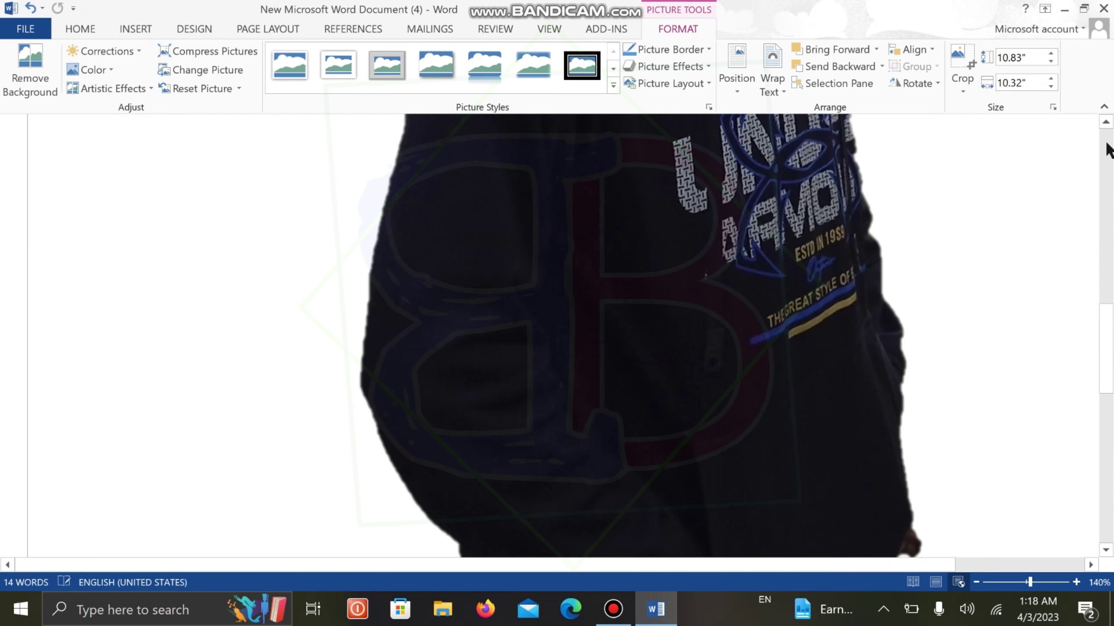
{"action": "left_click_drag", "start_coordinate": [1112, 349], "coordinate": [1106, 552]}
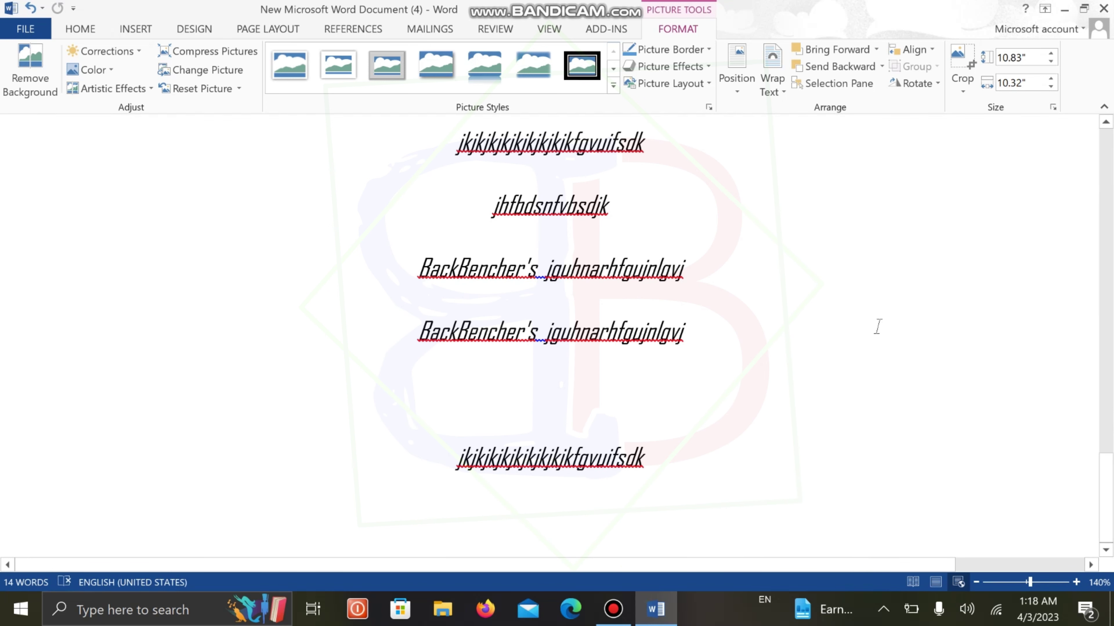
{"action": "scroll", "coordinate": [791, 315], "scroll_direction": "up", "scroll_amount": 1}
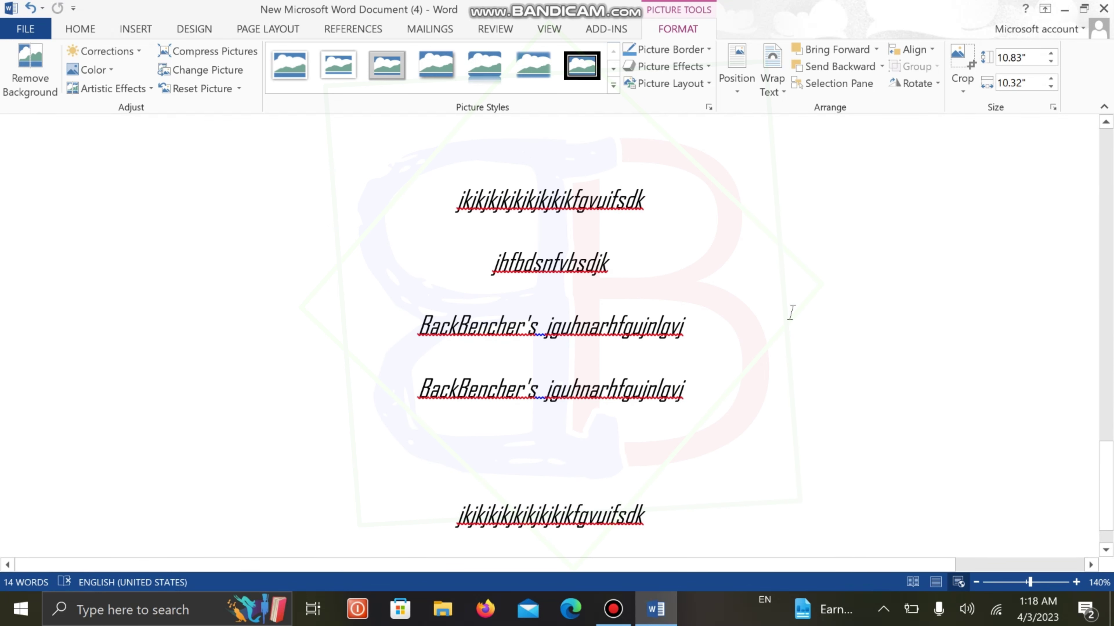
Apply underline to all the centred text lines from the first line down.
{"action": "left_click", "coordinate": [415, 199]}
{"action": "left_click_drag", "start_coordinate": [523, 277], "coordinate": [621, 538]}
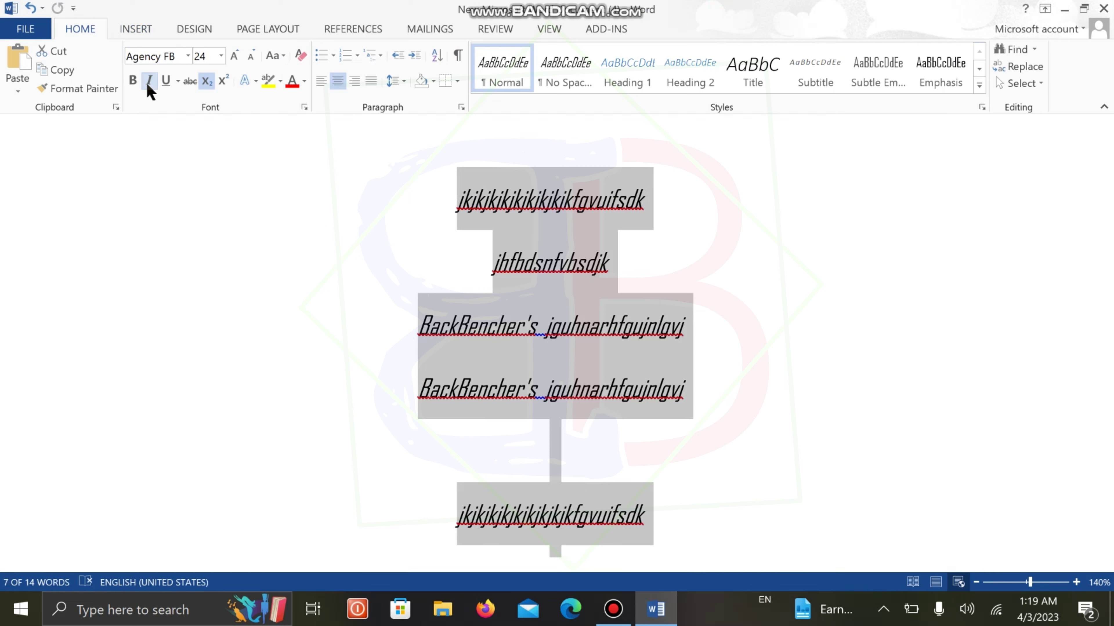
{"action": "left_click", "coordinate": [165, 80]}
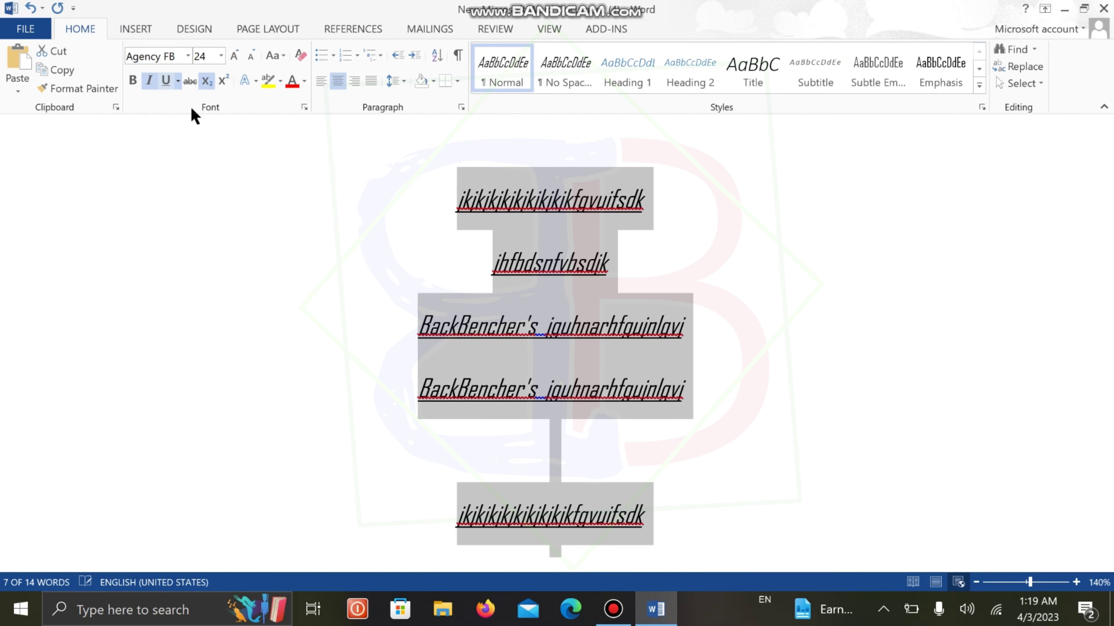
{"action": "left_click", "coordinate": [412, 205]}
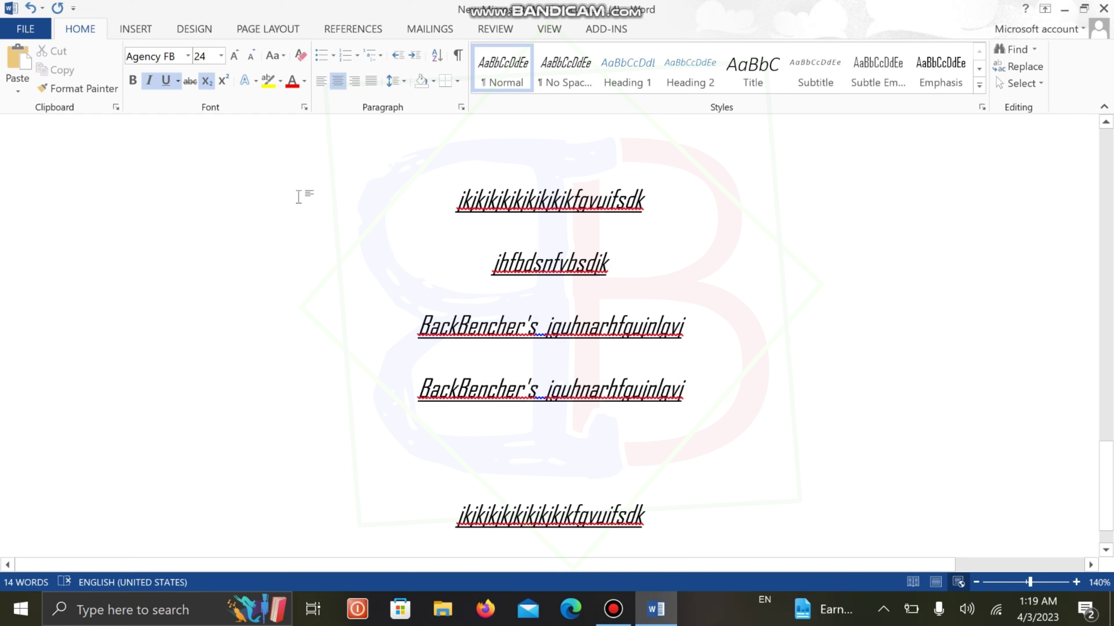
{"action": "left_click", "coordinate": [149, 81]}
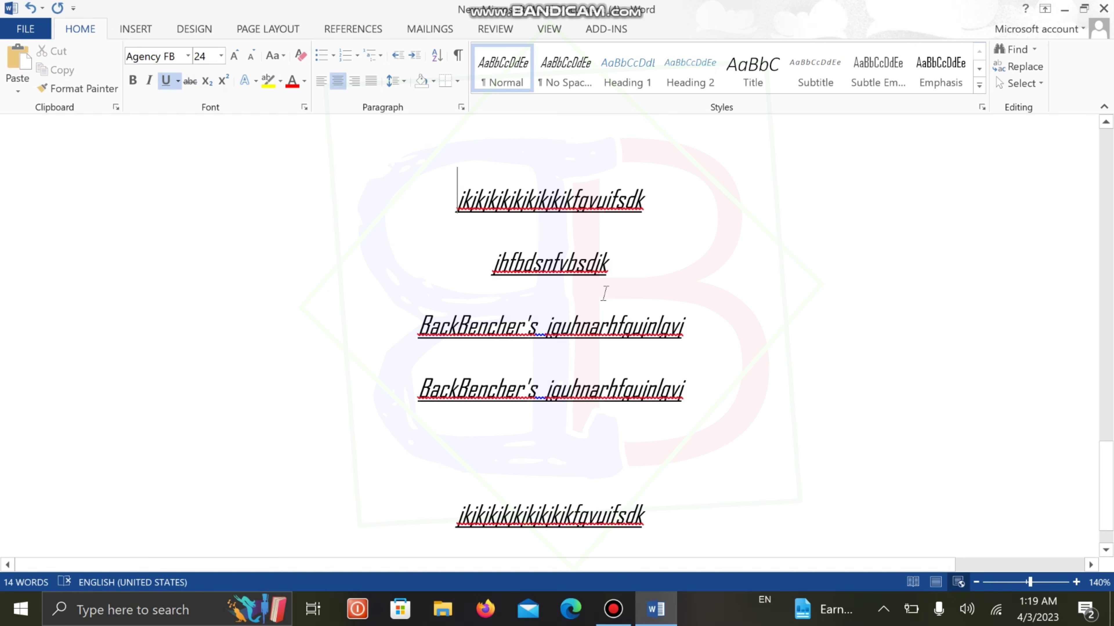
{"action": "scroll", "coordinate": [604, 293], "scroll_direction": "down", "scroll_amount": 1}
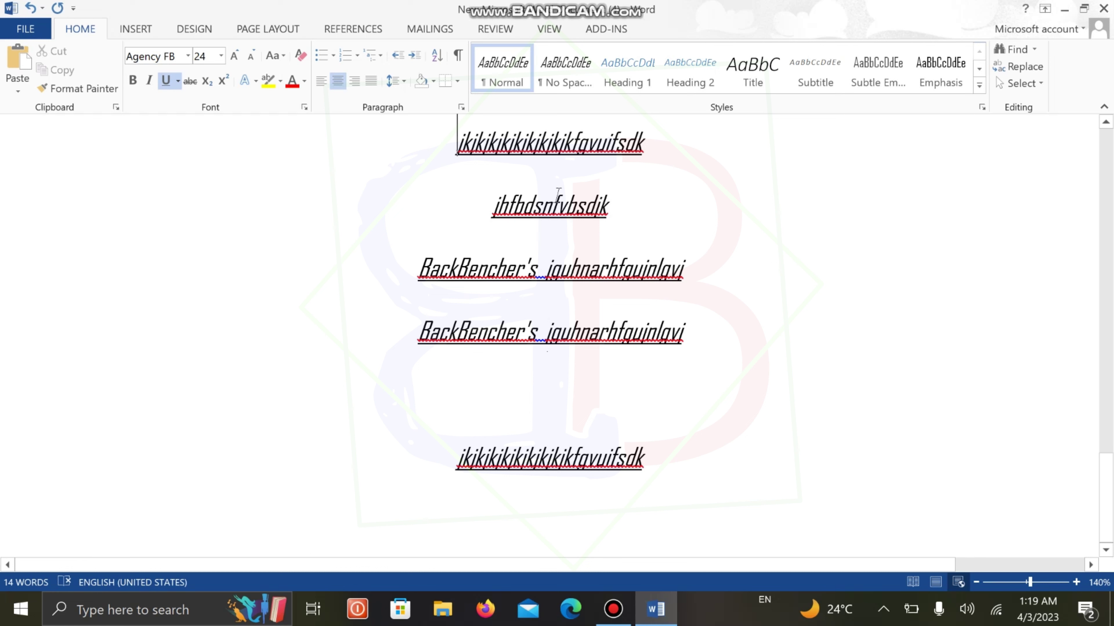
Split the long word on each of the five lines with a wide gap of spaces.
{"action": "left_click", "coordinate": [548, 145]}
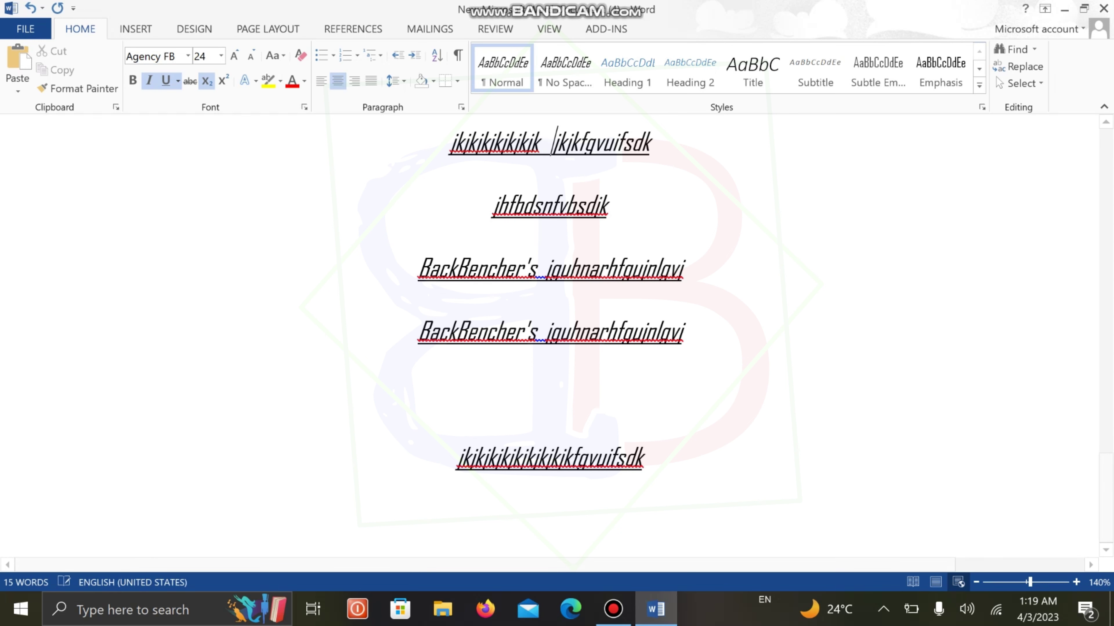
{"action": "left_click", "coordinate": [548, 222]}
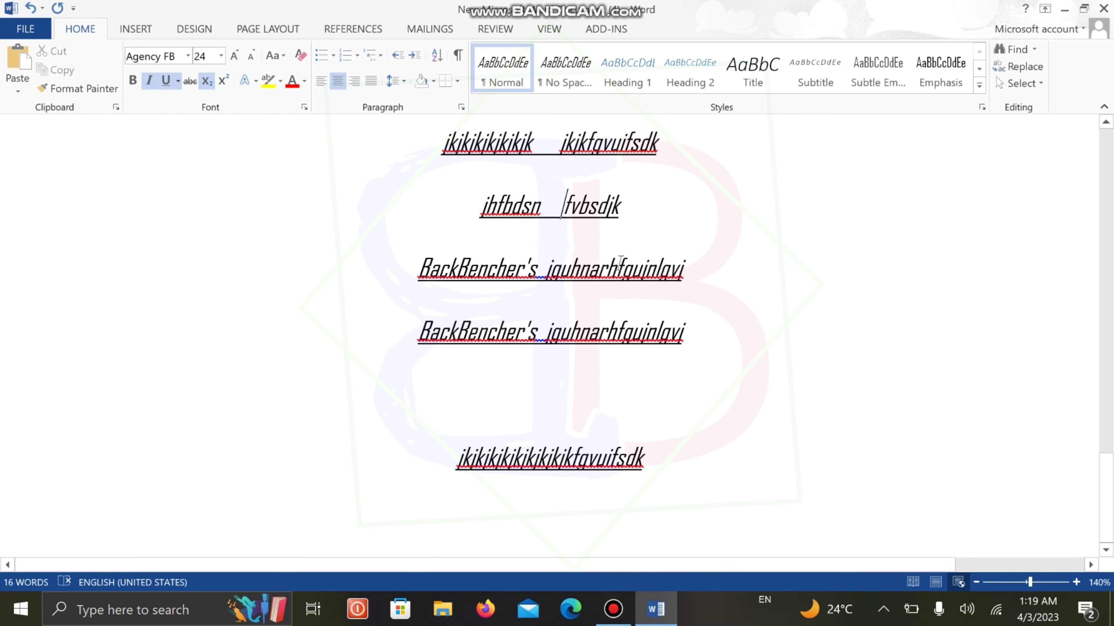
{"action": "left_click", "coordinate": [606, 280]}
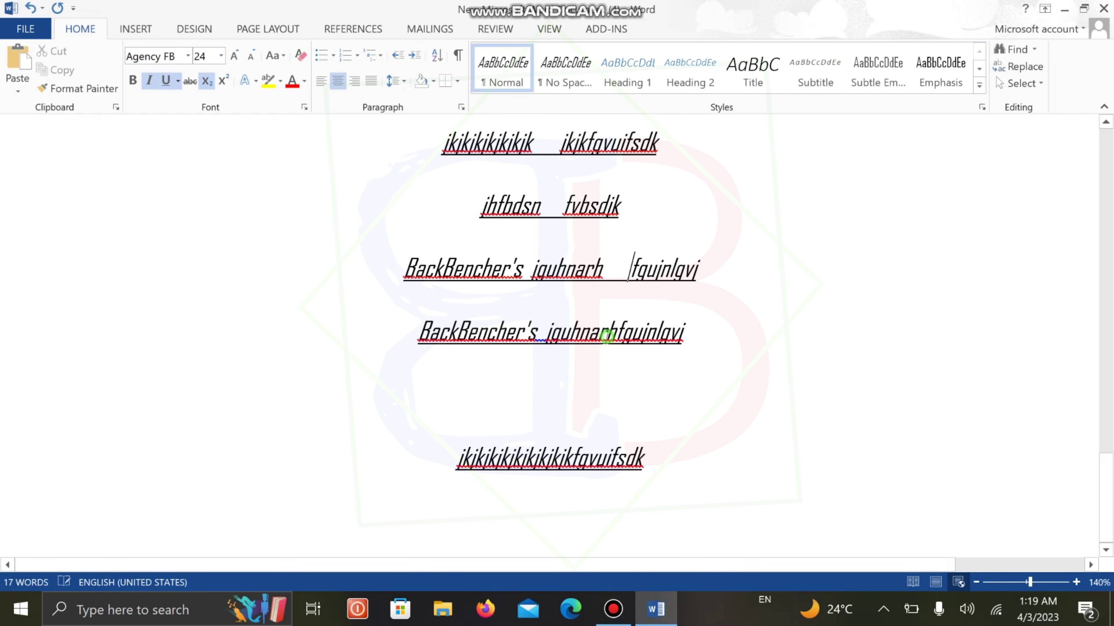
{"action": "double_click", "coordinate": [610, 338]}
{"action": "left_click", "coordinate": [770, 388]}
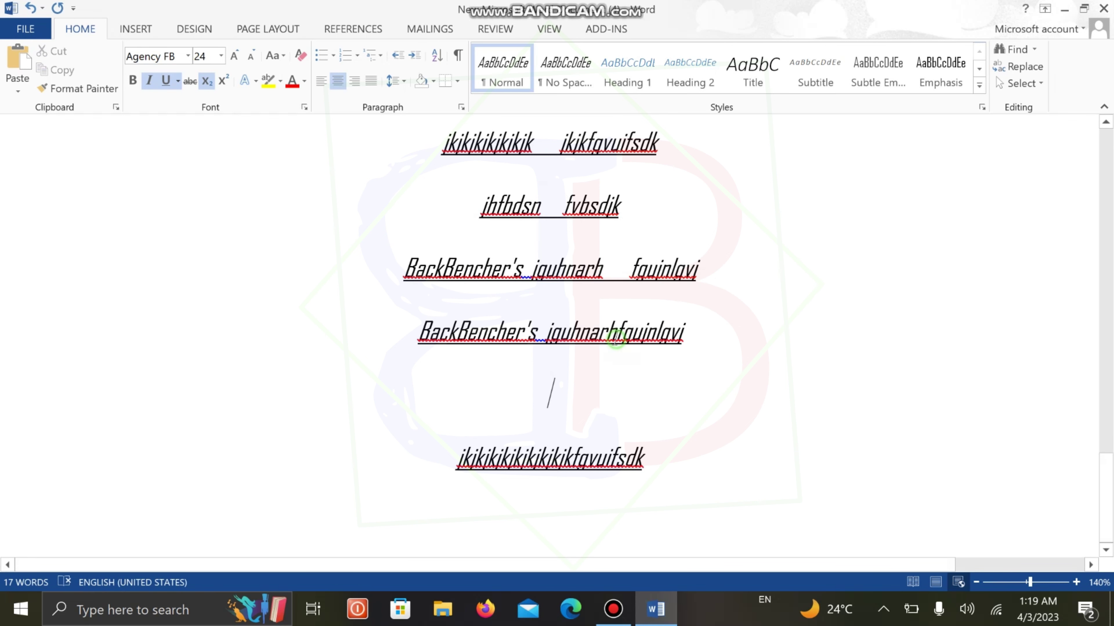
{"action": "left_click", "coordinate": [616, 337]}
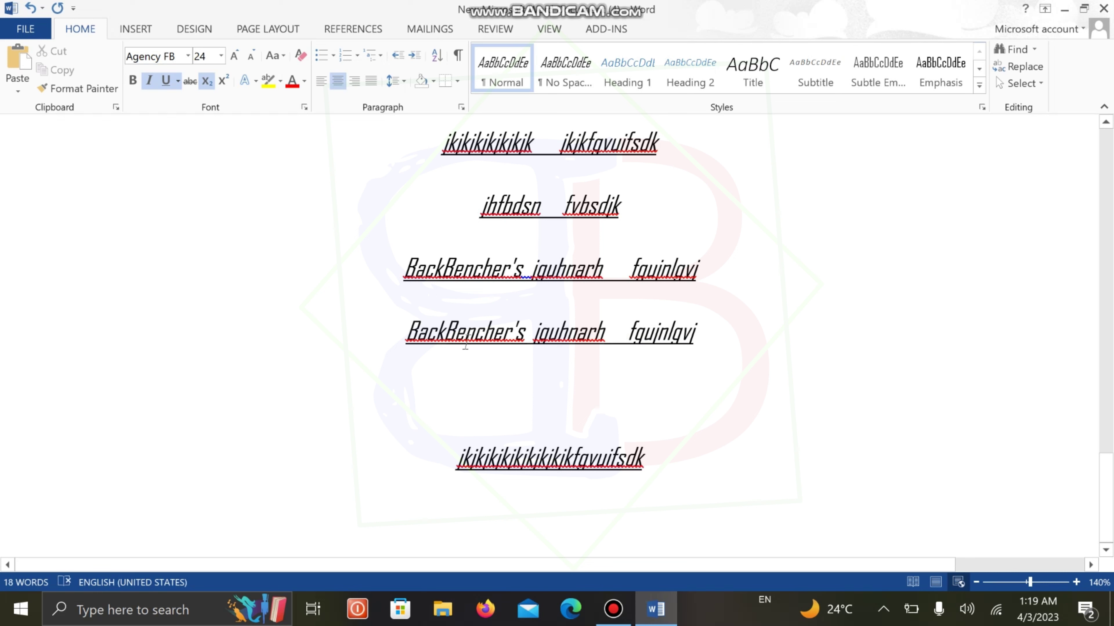
{"action": "left_click", "coordinate": [531, 458]}
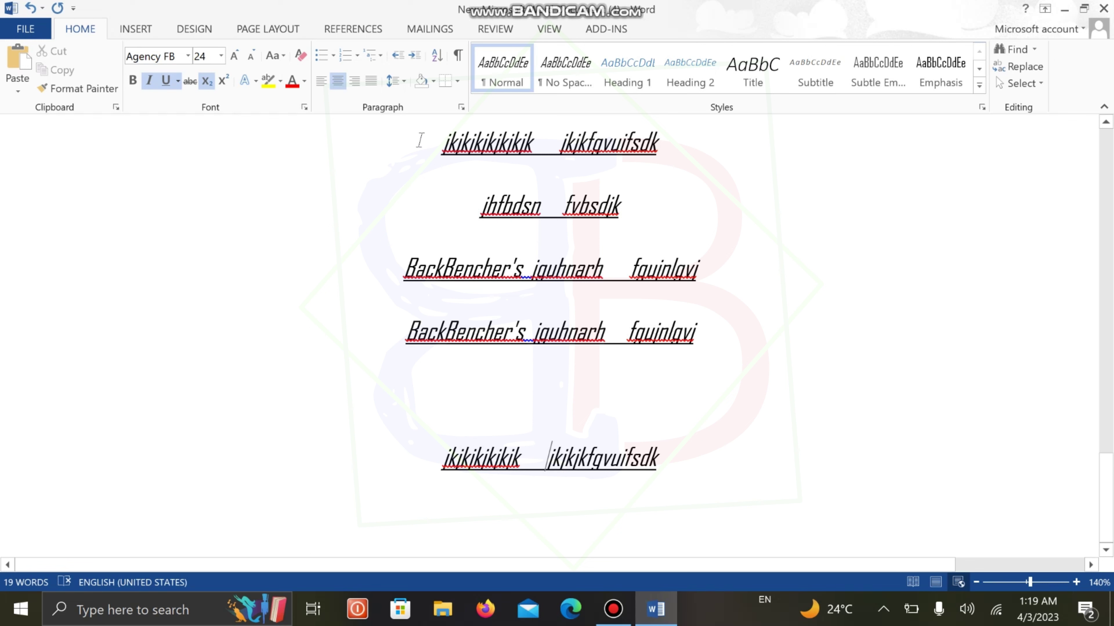
Set the underline style of all text lines to Words only in the Font dialog.
{"action": "left_click_drag", "start_coordinate": [421, 138], "coordinate": [734, 503]}
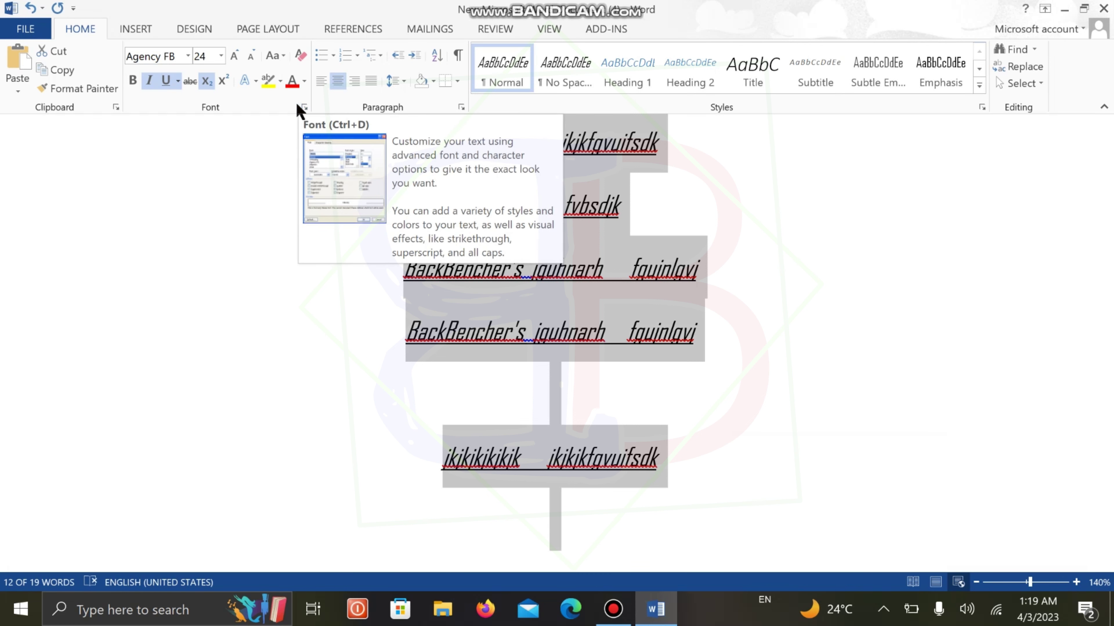
{"action": "left_click", "coordinate": [305, 107]}
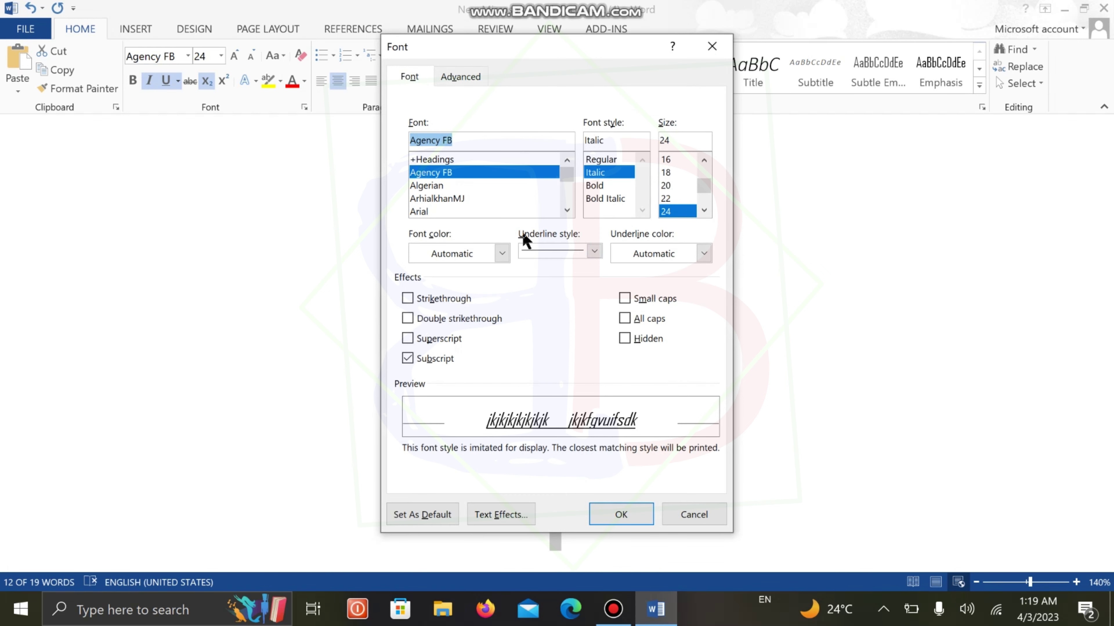
{"action": "left_click", "coordinate": [595, 254]}
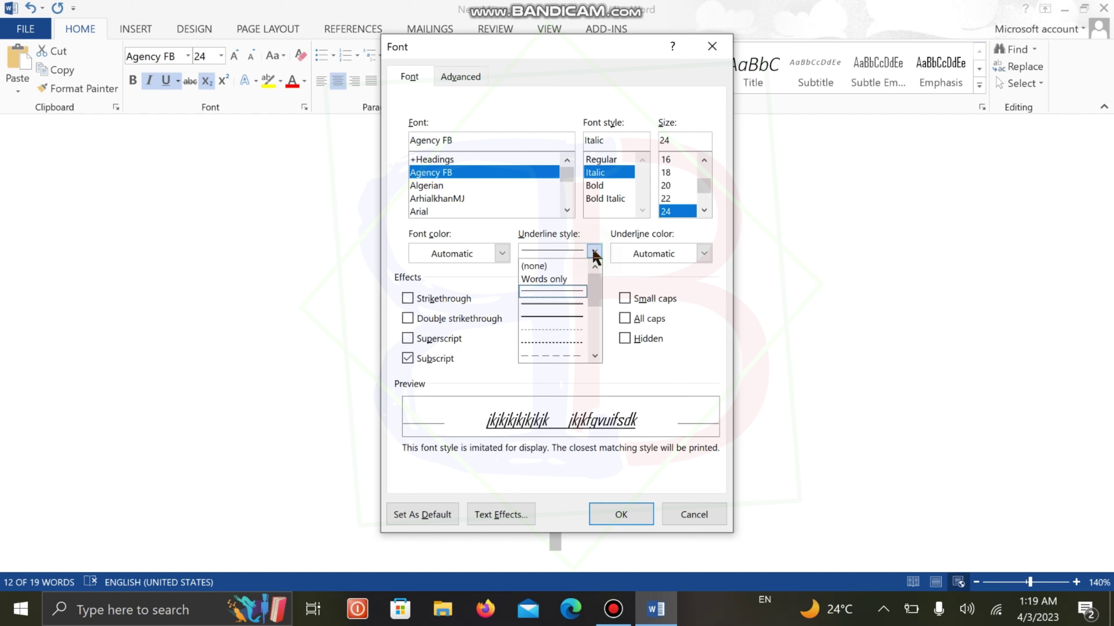
{"action": "left_click", "coordinate": [564, 281]}
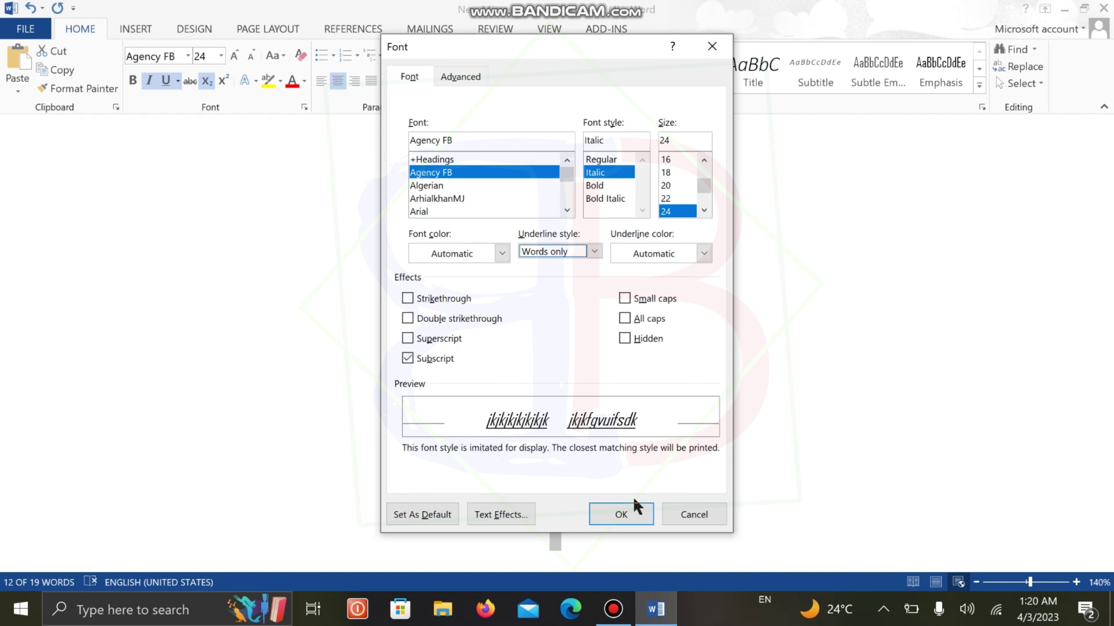
{"action": "left_click", "coordinate": [620, 514]}
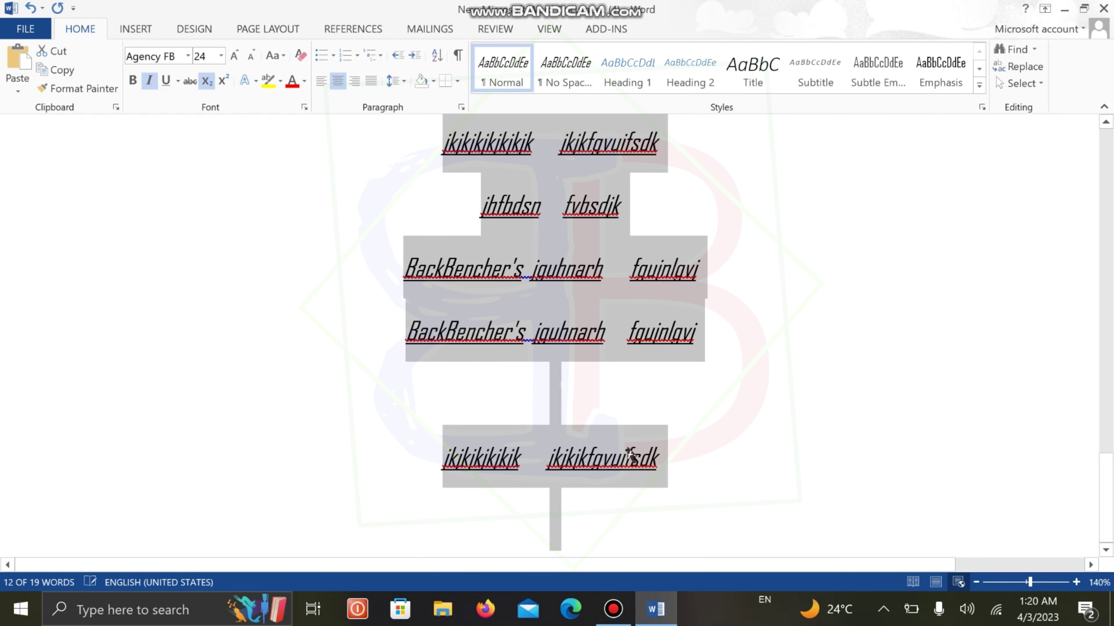
Widen the gap after BackBencher's on line four with a tab.
{"action": "left_click", "coordinate": [764, 399]}
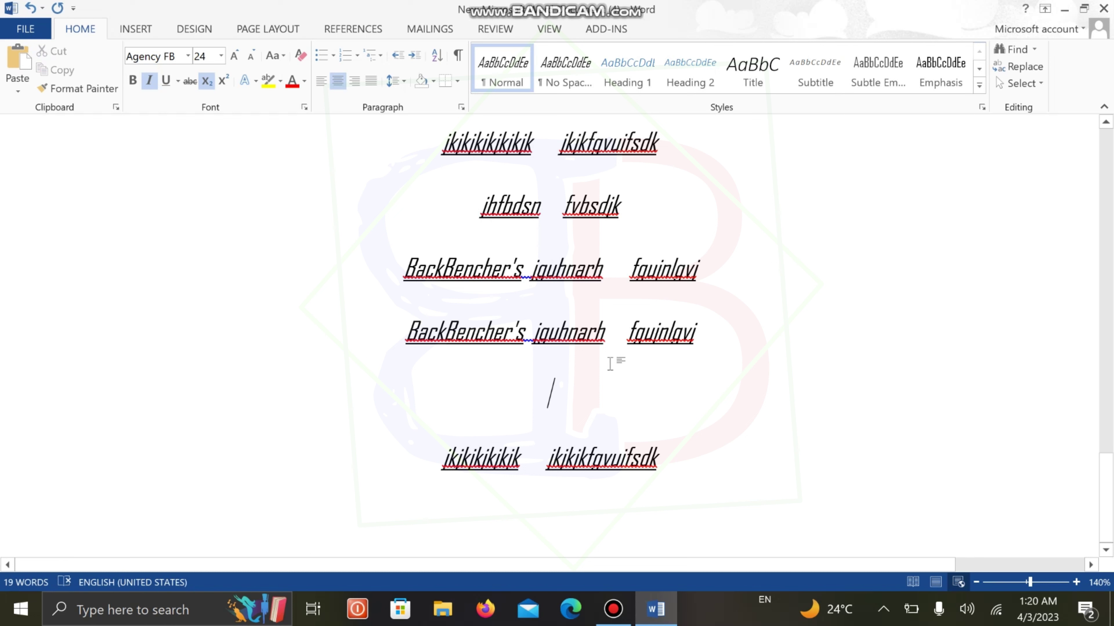
{"action": "left_click", "coordinate": [530, 346]}
{"action": "key", "text": "Tab"}
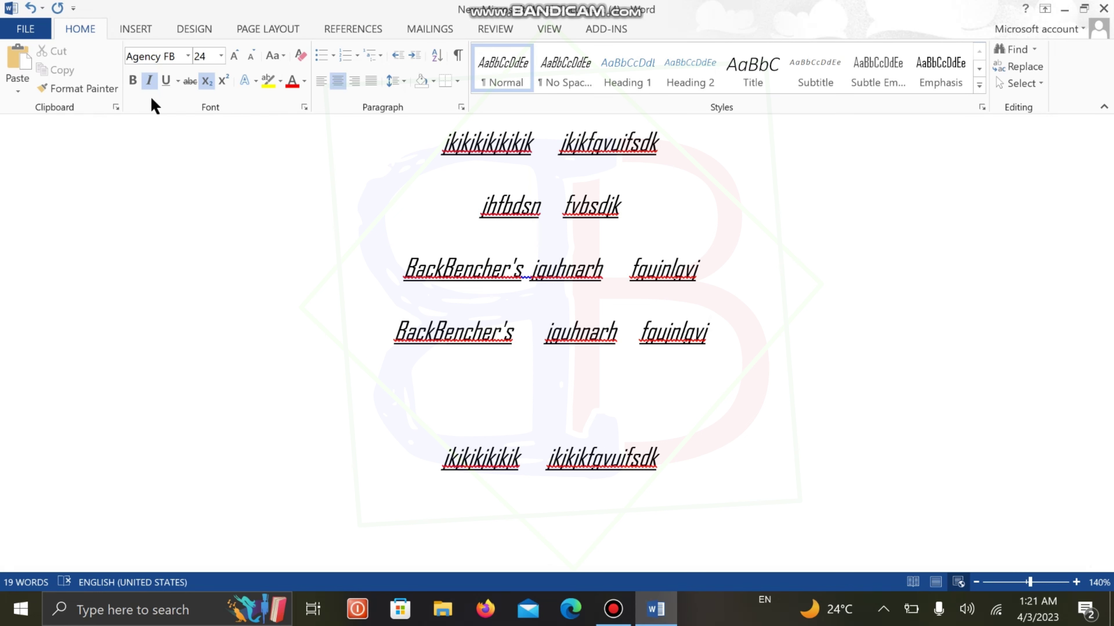
{"action": "key", "text": "End"}
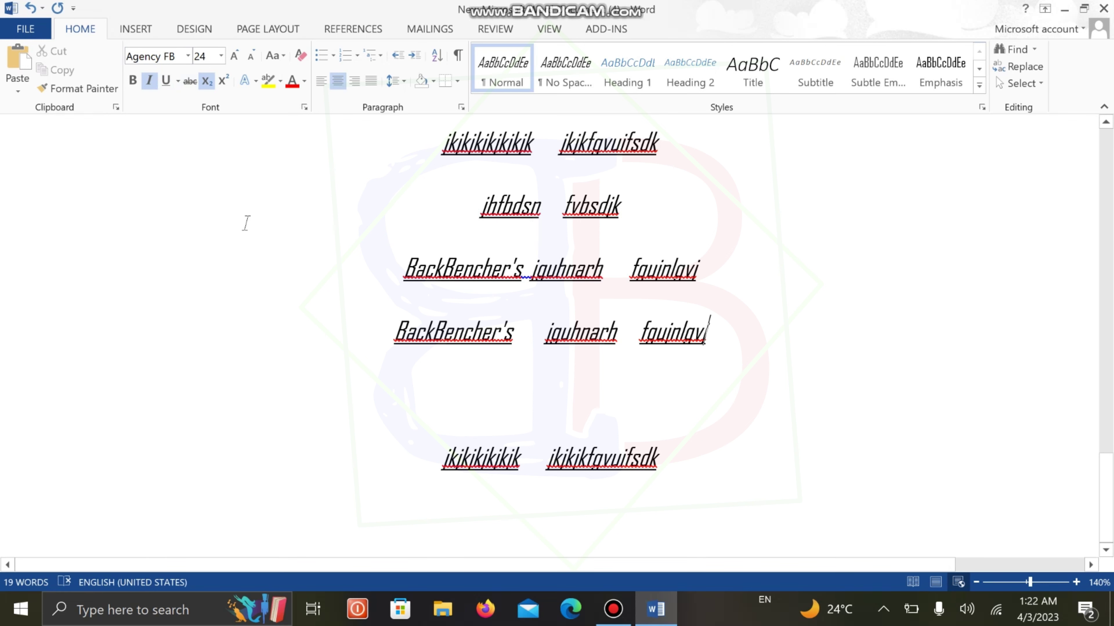
Delete the last line of text.
{"action": "left_click", "coordinate": [672, 473]}
{"action": "left_click", "coordinate": [323, 467], "text": "shift"}
{"action": "key", "text": "BackSpace"}
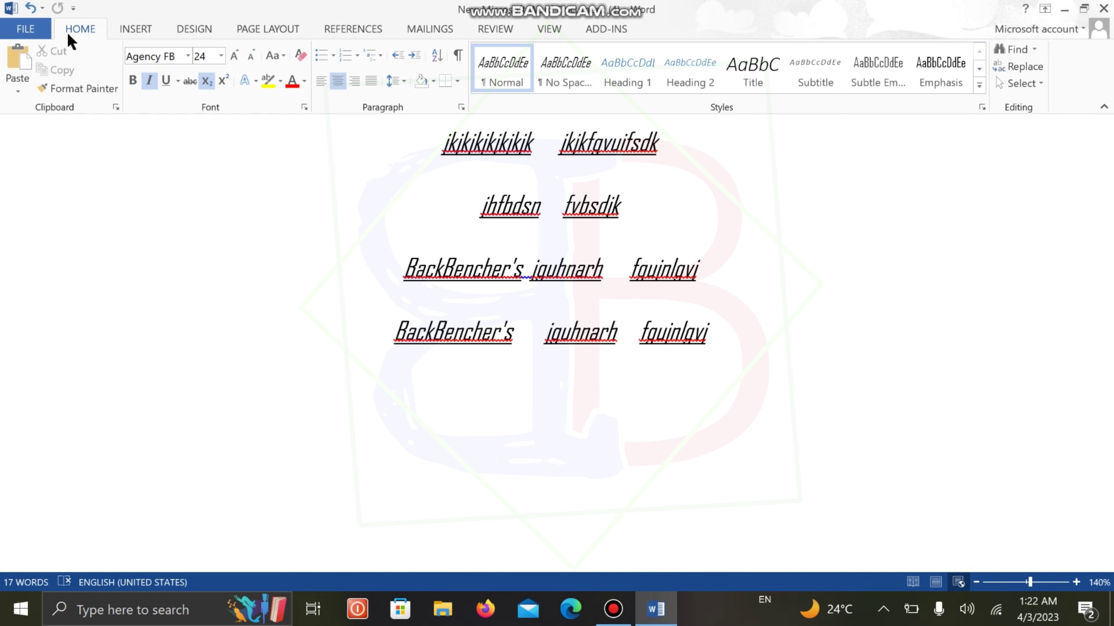
Choose More Commands from the Customize Quick Access Toolbar menu.
{"action": "left_click", "coordinate": [74, 9]}
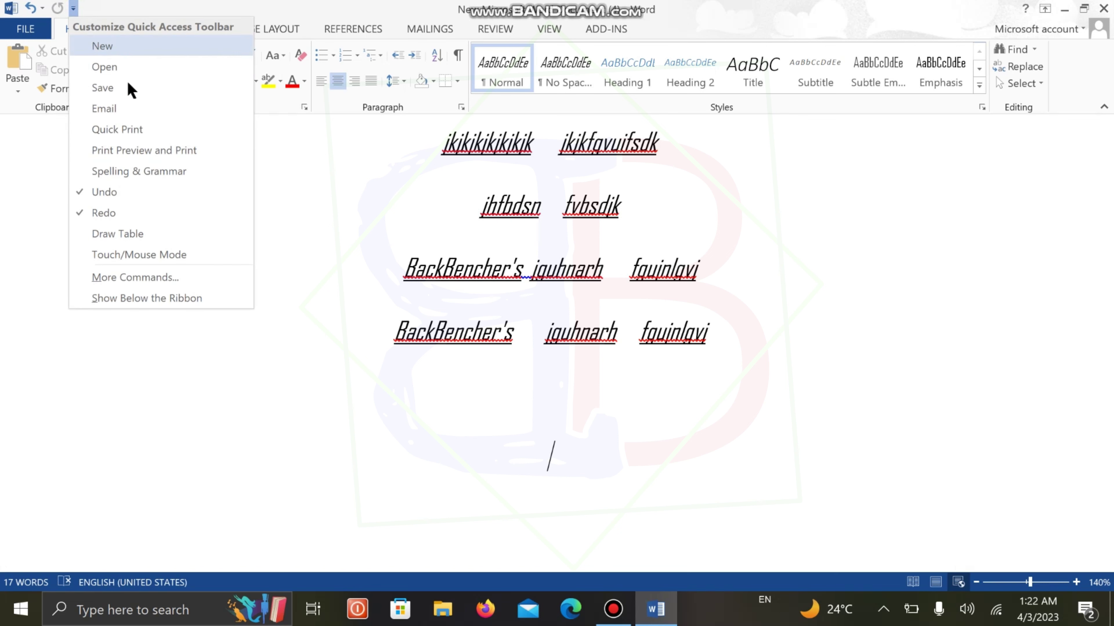
{"action": "left_click", "coordinate": [133, 283]}
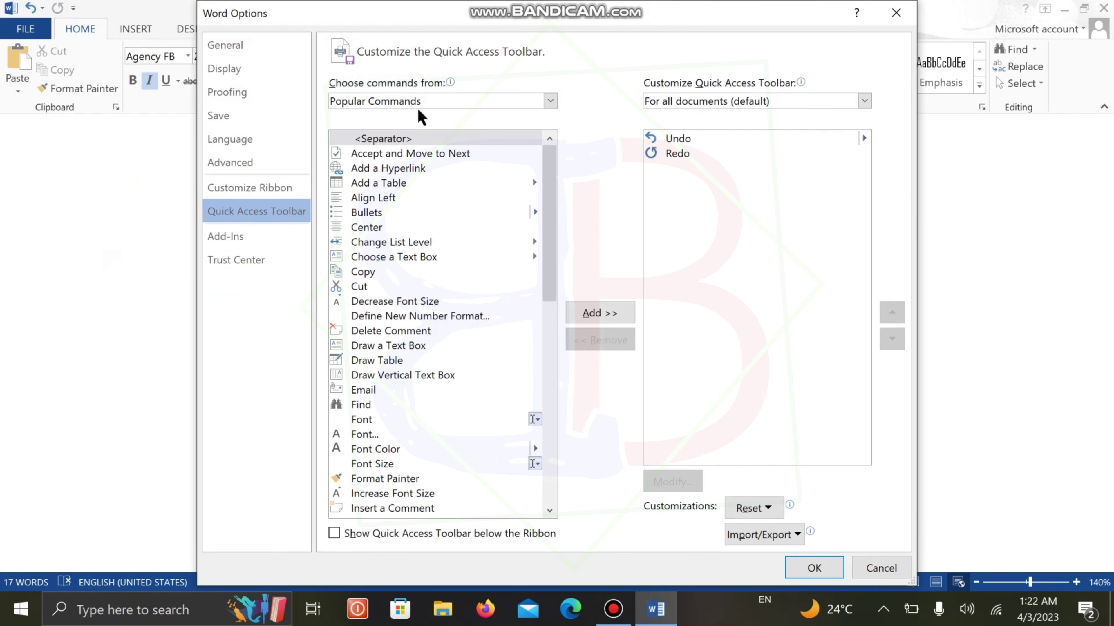
Switch the command source list to All Commands.
{"action": "left_click", "coordinate": [549, 101]}
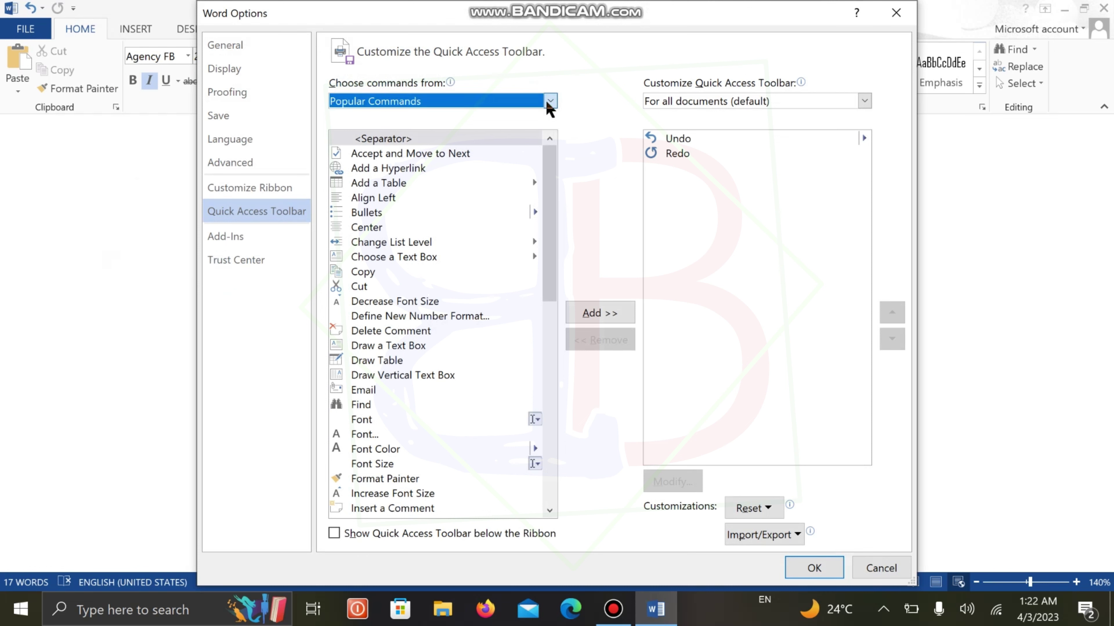
{"action": "key", "text": "Escape"}
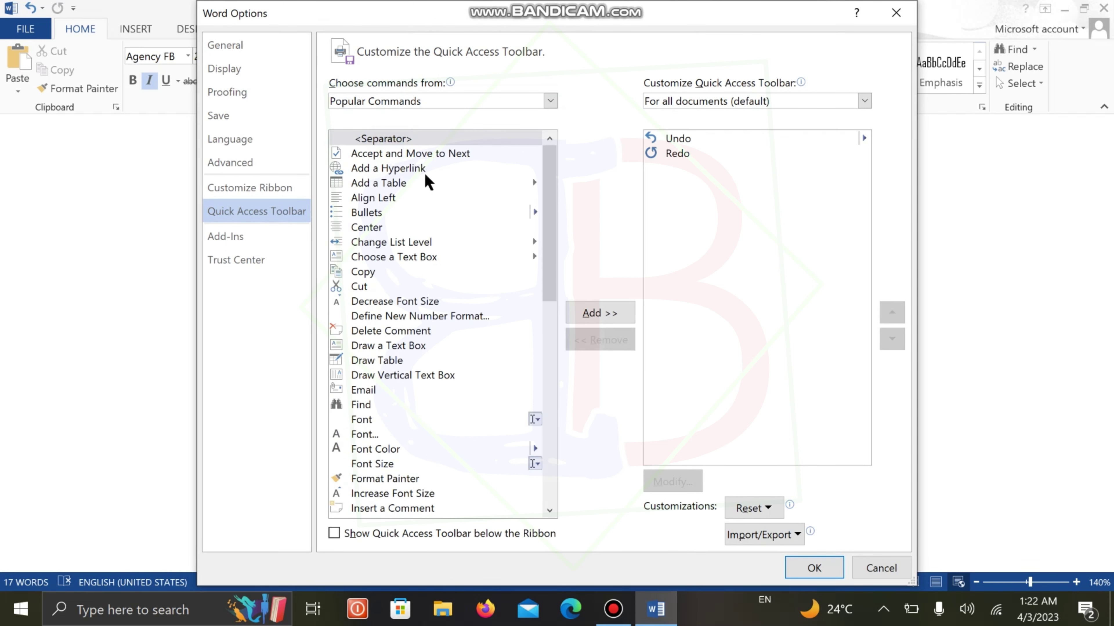
{"action": "key", "text": "Down"}
{"action": "key", "text": "Down"}
{"action": "key", "text": "alt+Down"}
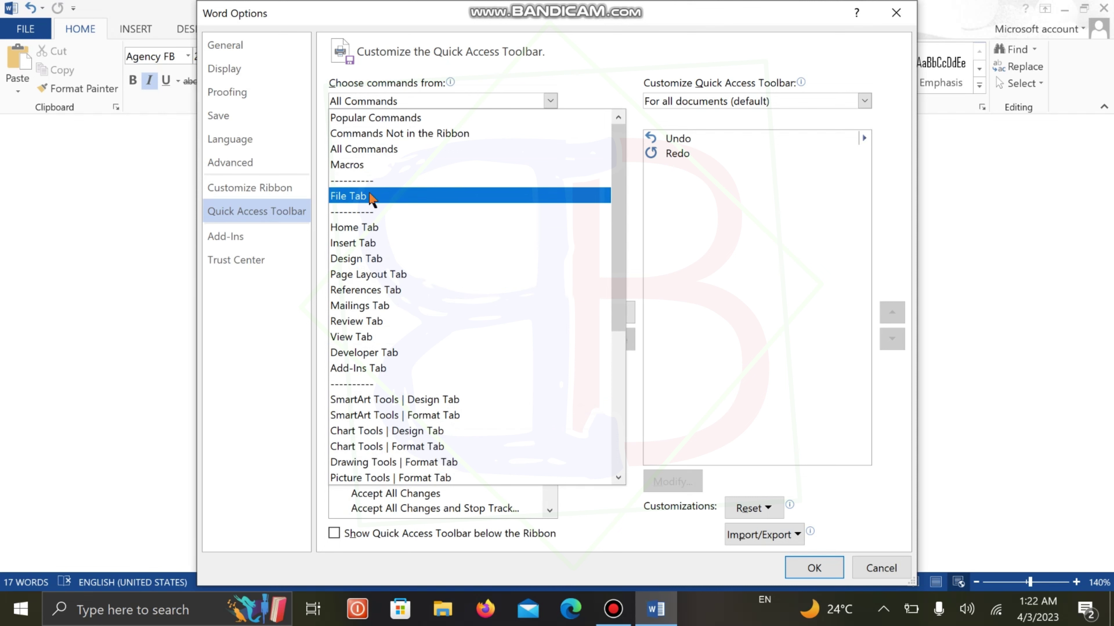
{"action": "left_click", "coordinate": [587, 80]}
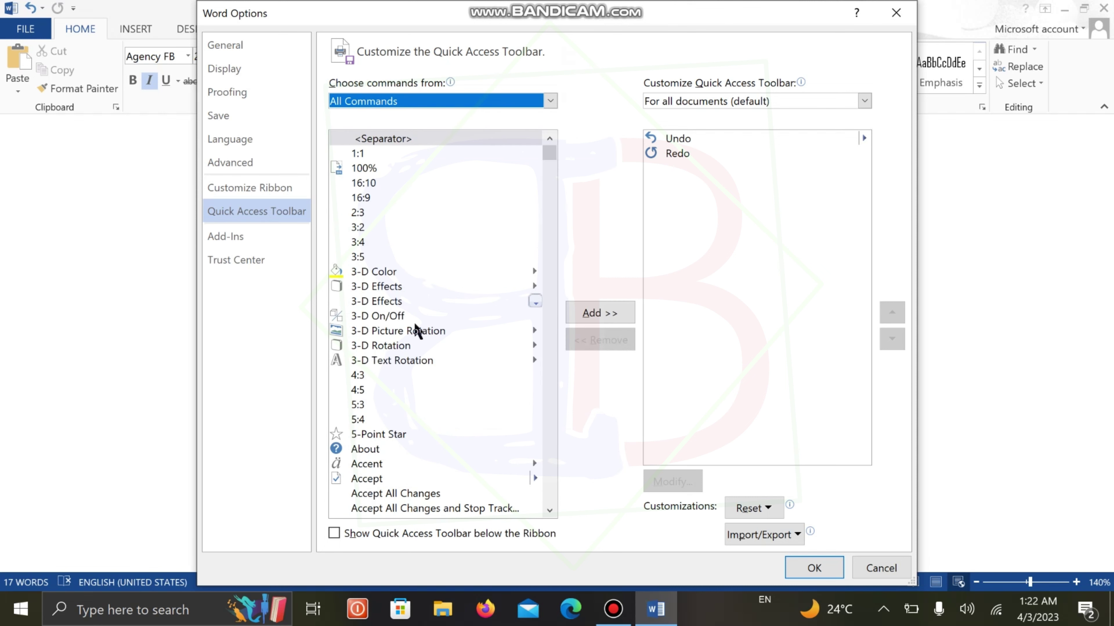
{"action": "key", "text": "alt+Down"}
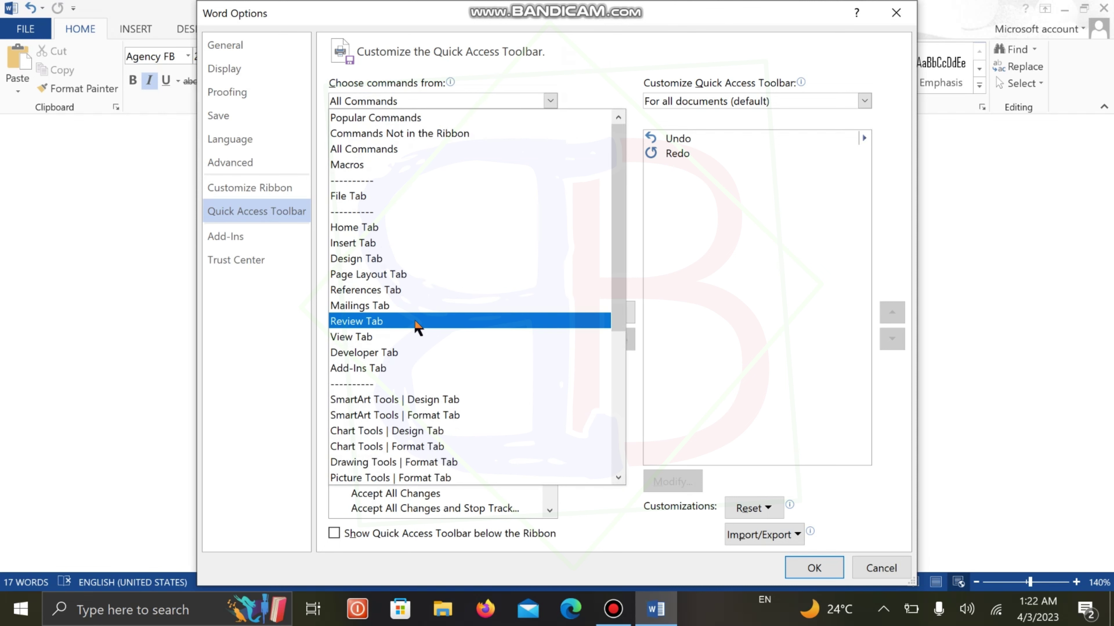
{"action": "scroll", "coordinate": [412, 323], "scroll_direction": "down", "scroll_amount": 3}
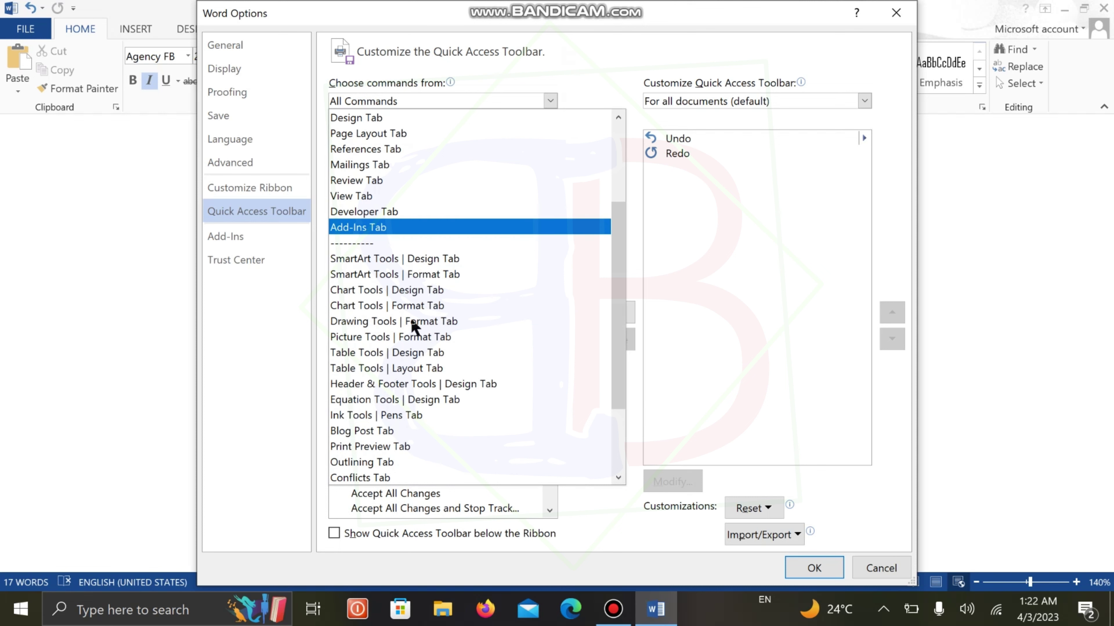
{"action": "scroll", "coordinate": [404, 347], "scroll_direction": "down", "scroll_amount": 1}
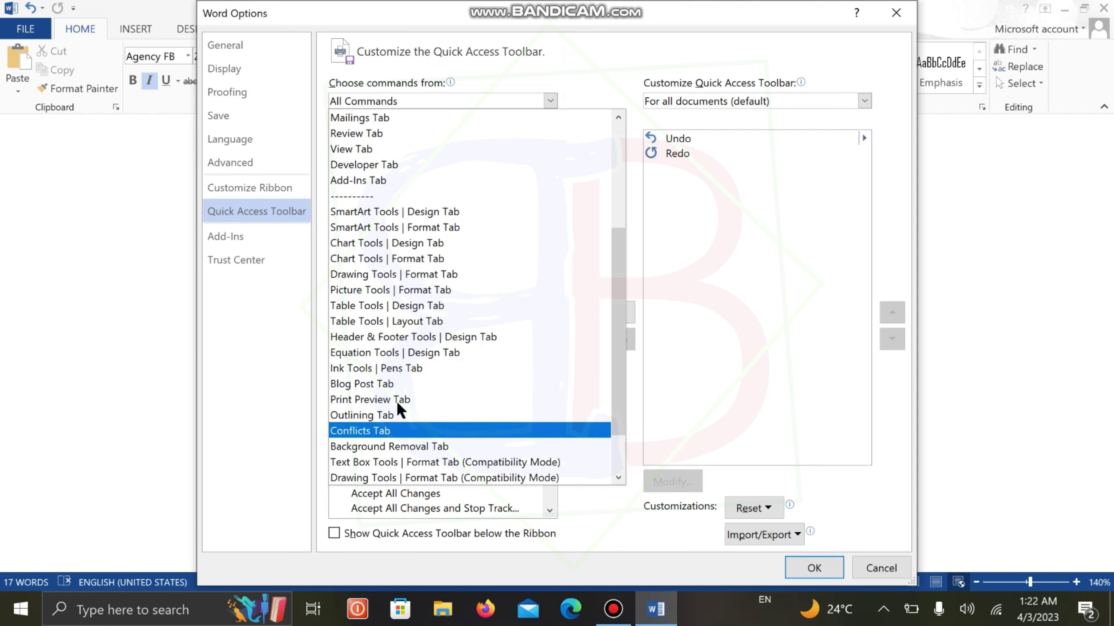
{"action": "scroll", "coordinate": [397, 308], "scroll_direction": "down", "scroll_amount": 1}
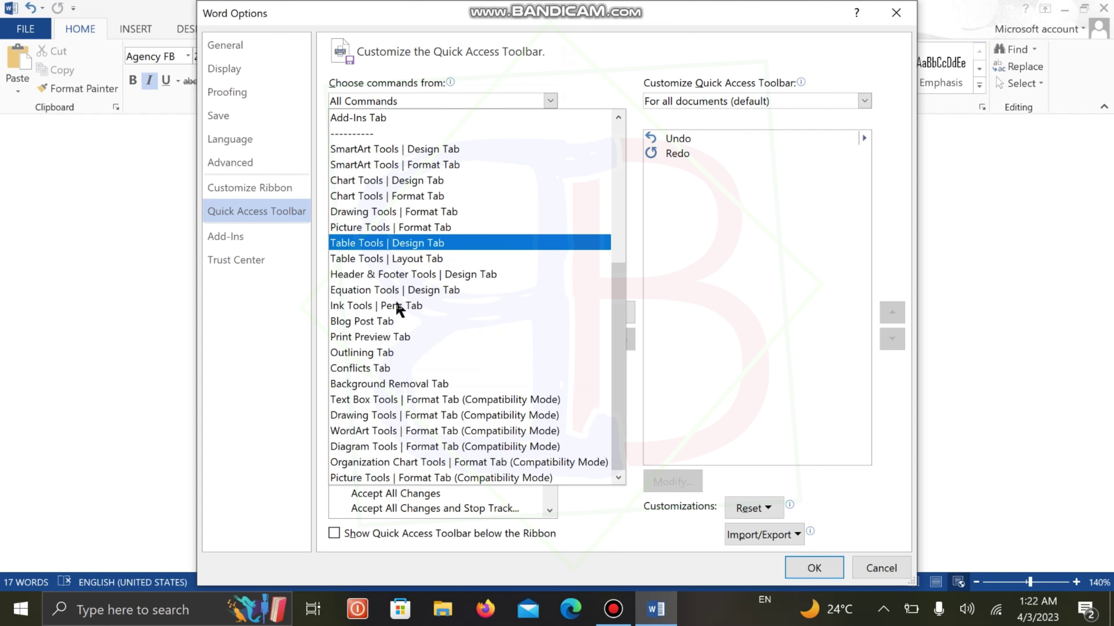
{"action": "scroll", "coordinate": [399, 307], "scroll_direction": "up", "scroll_amount": 5}
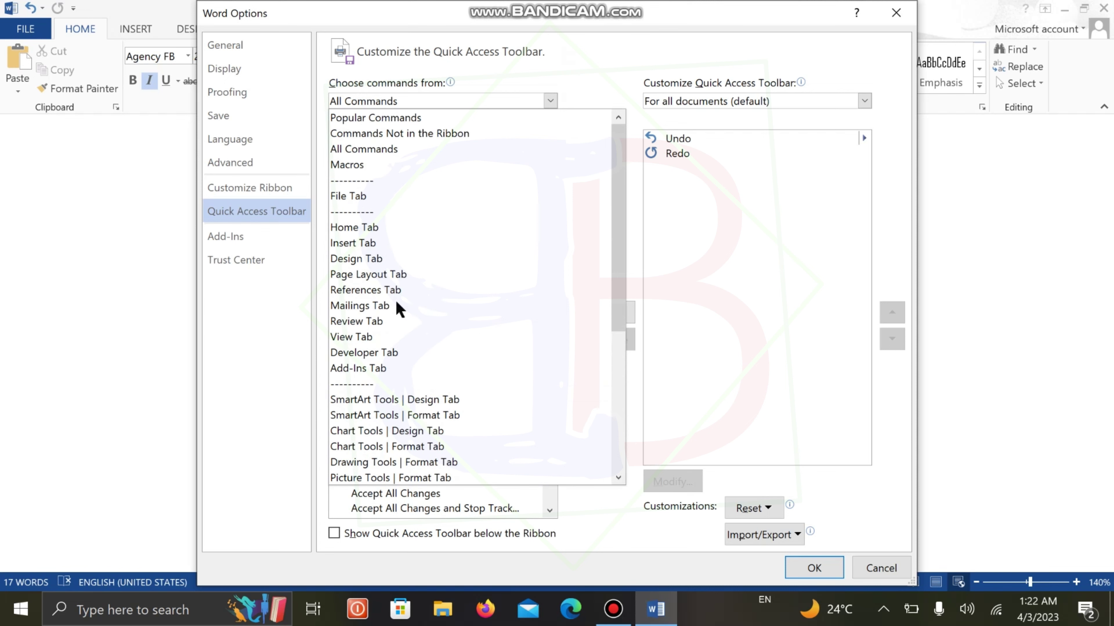
{"action": "left_click", "coordinate": [702, 186]}
Add the Calculate command to the Quick Access Toolbar and confirm with OK.
{"action": "scroll", "coordinate": [403, 314], "scroll_direction": "down", "scroll_amount": 4}
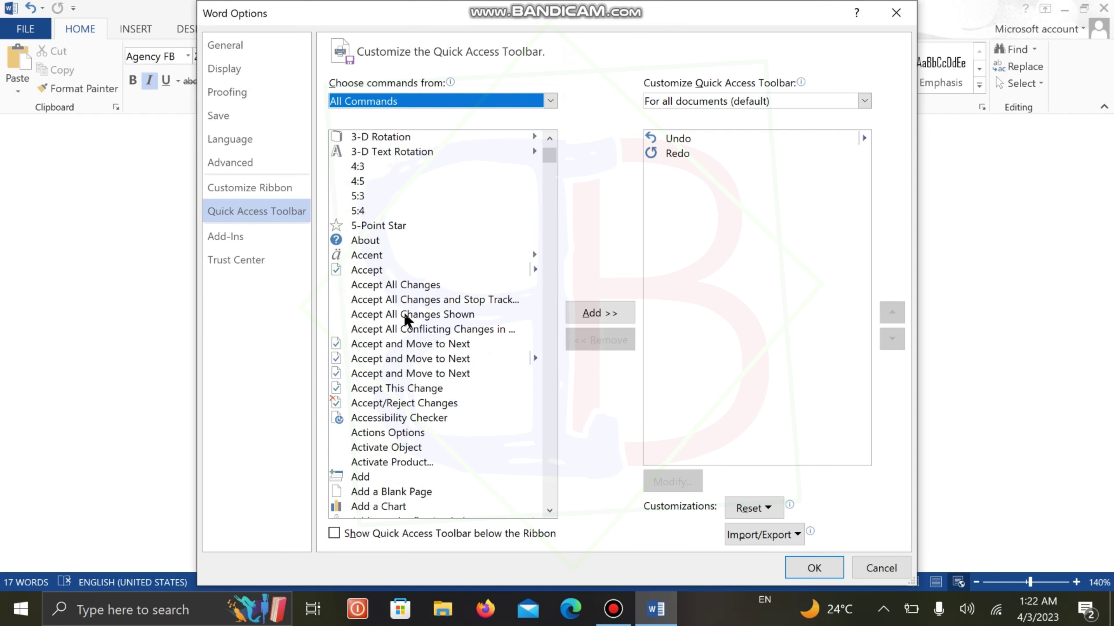
{"action": "scroll", "coordinate": [404, 314], "scroll_direction": "down", "scroll_amount": 20}
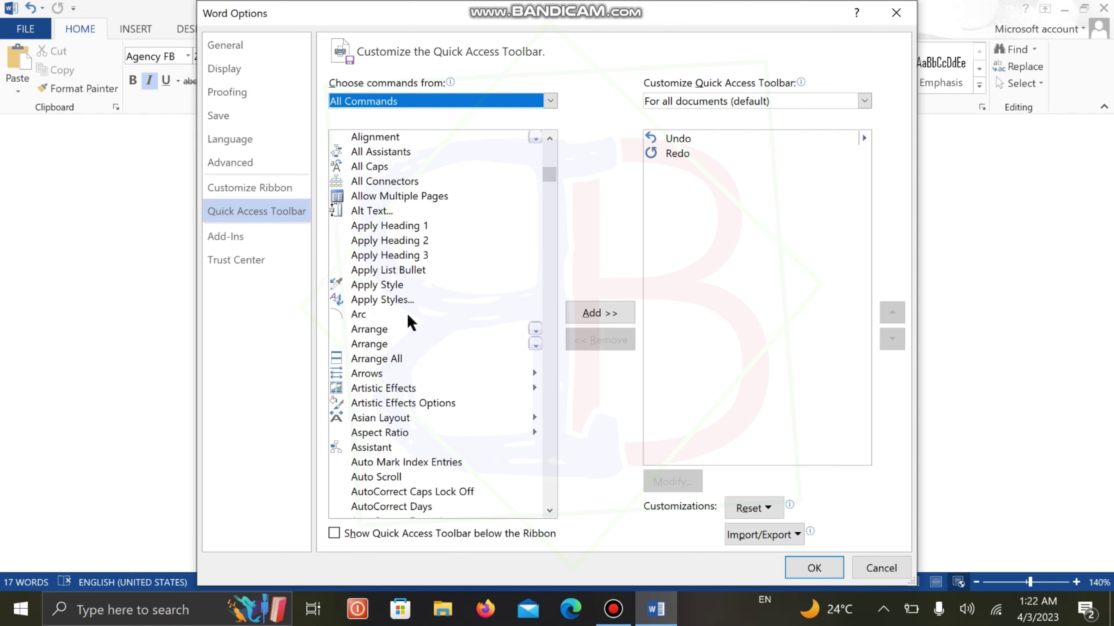
{"action": "scroll", "coordinate": [408, 322], "scroll_direction": "down", "scroll_amount": 15}
{"action": "scroll", "coordinate": [410, 321], "scroll_direction": "down", "scroll_amount": 12}
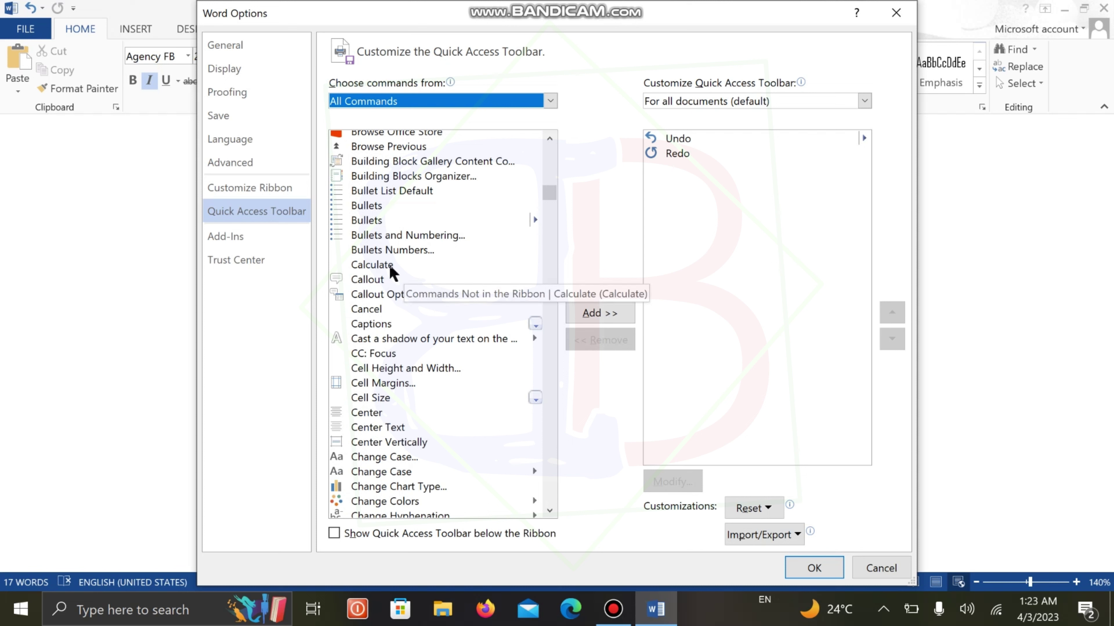
{"action": "left_click", "coordinate": [388, 265]}
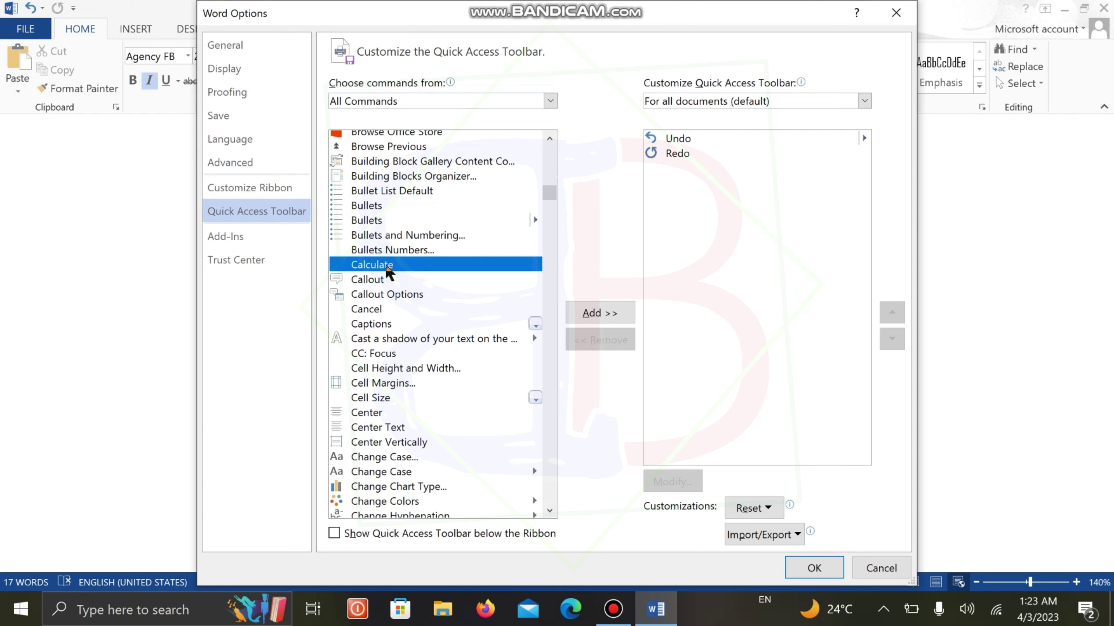
{"action": "left_click", "coordinate": [592, 314]}
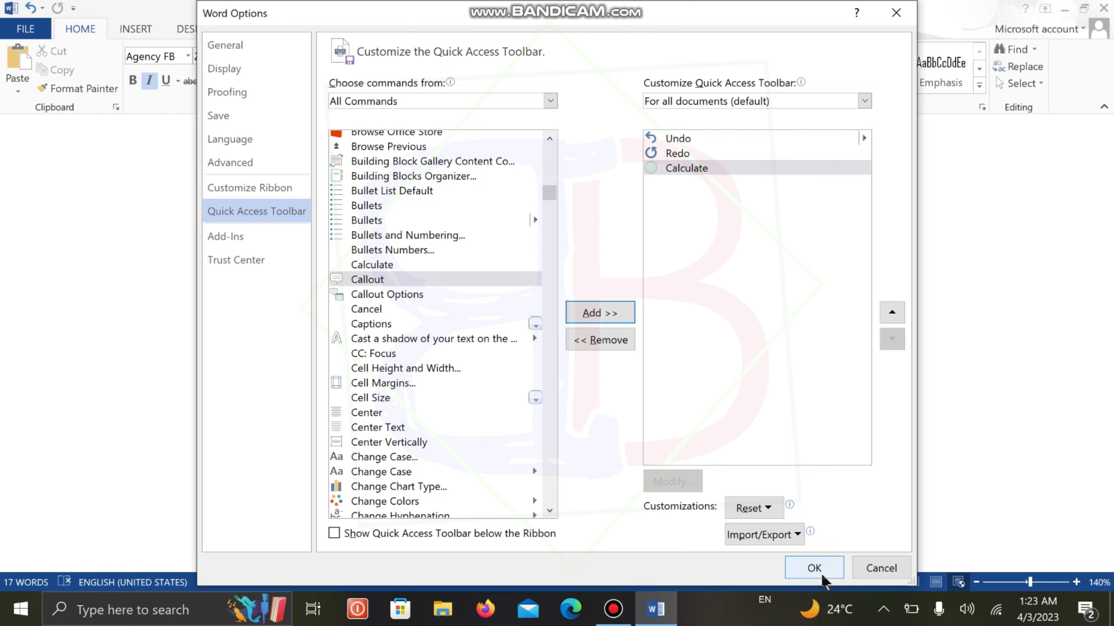
{"action": "left_click", "coordinate": [814, 570]}
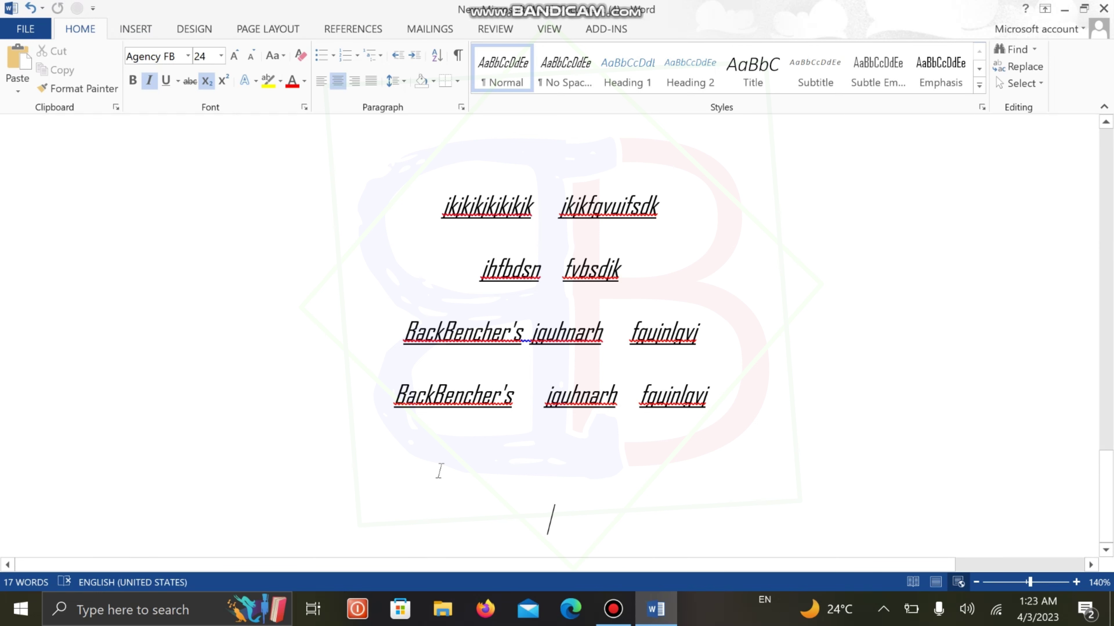
Type 254+2564 on the empty centred line and compute its sum with Calculate.
{"action": "left_click", "coordinate": [483, 452]}
{"action": "type", "text": "254"}
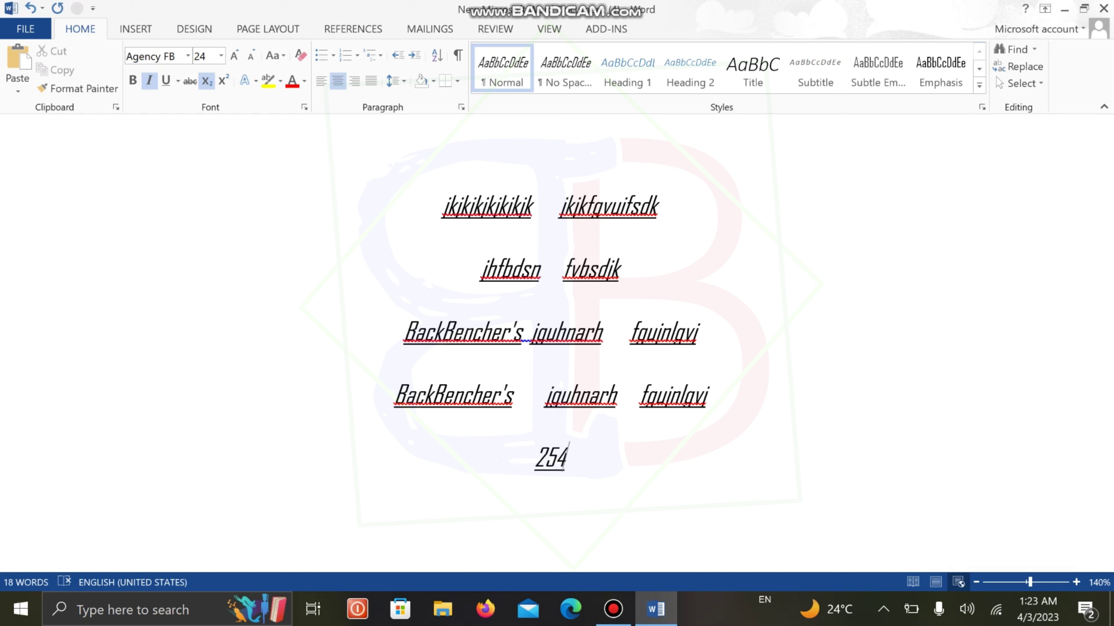
{"action": "type", "text": "+2564"}
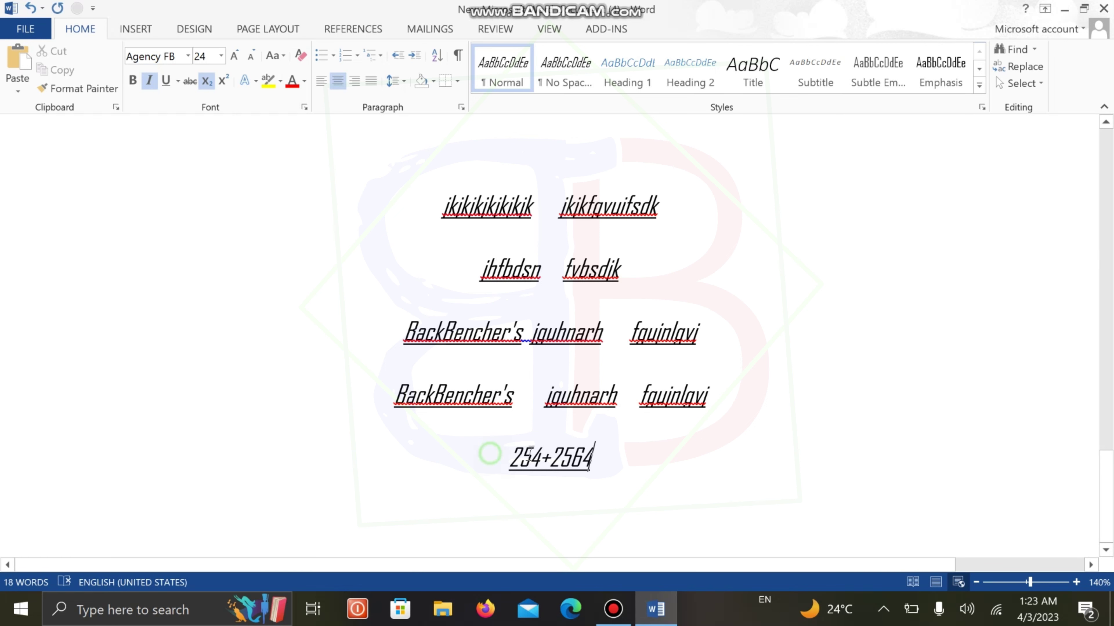
{"action": "left_click_drag", "start_coordinate": [490, 455], "coordinate": [618, 455]}
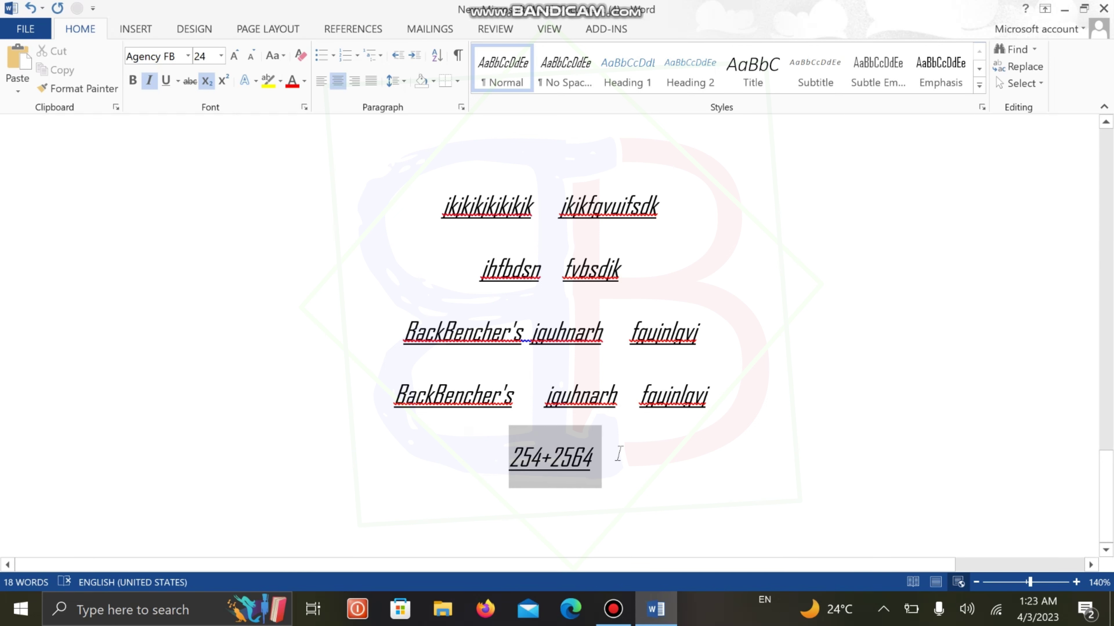
{"action": "left_click", "coordinate": [77, 9]}
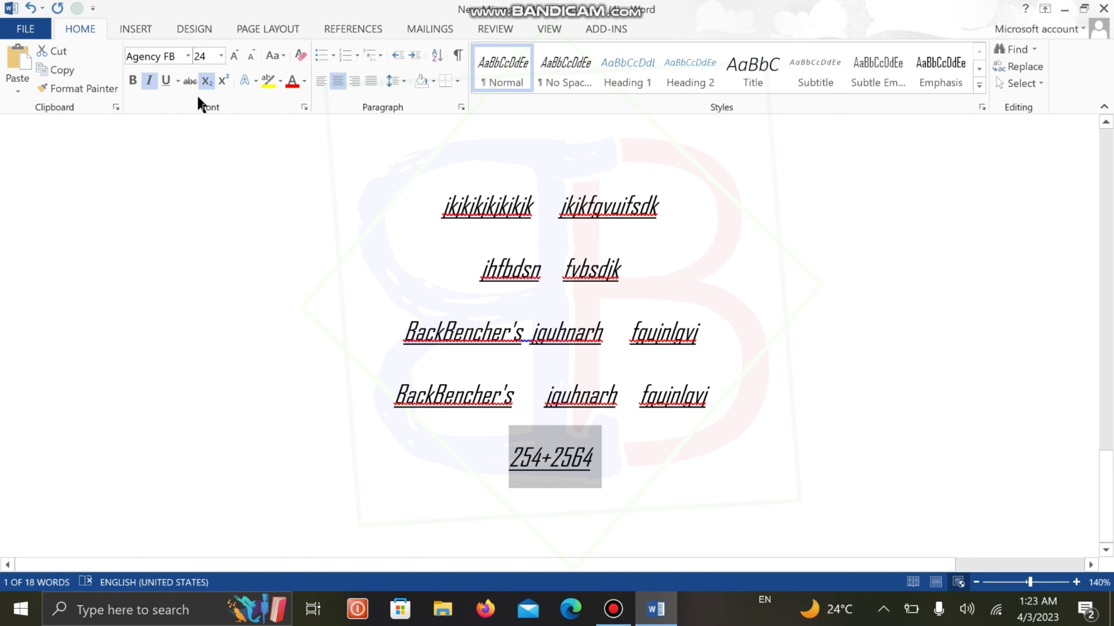
{"action": "left_click", "coordinate": [76, 9]}
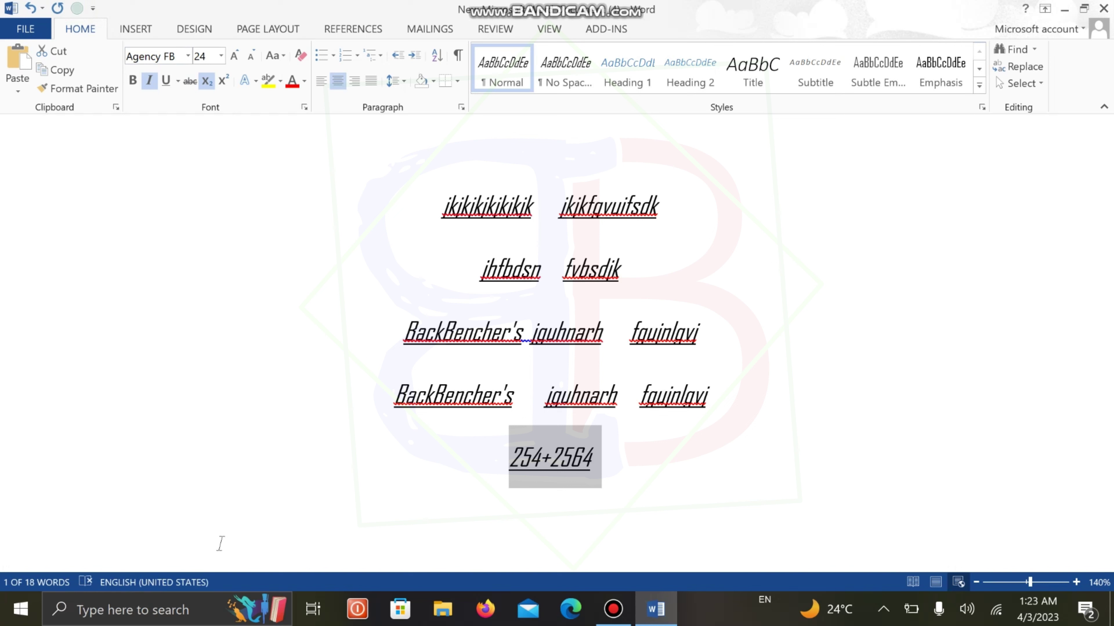
{"action": "left_click", "coordinate": [376, 478]}
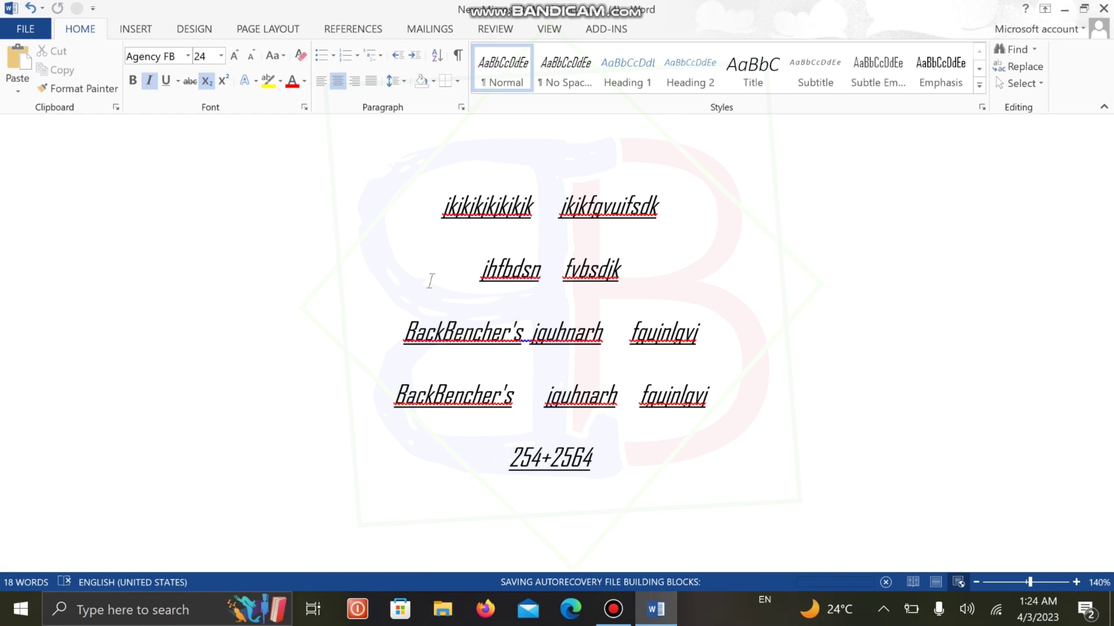
{"action": "double_click", "coordinate": [410, 169]}
{"action": "left_click_drag", "start_coordinate": [471, 240], "coordinate": [604, 480]}
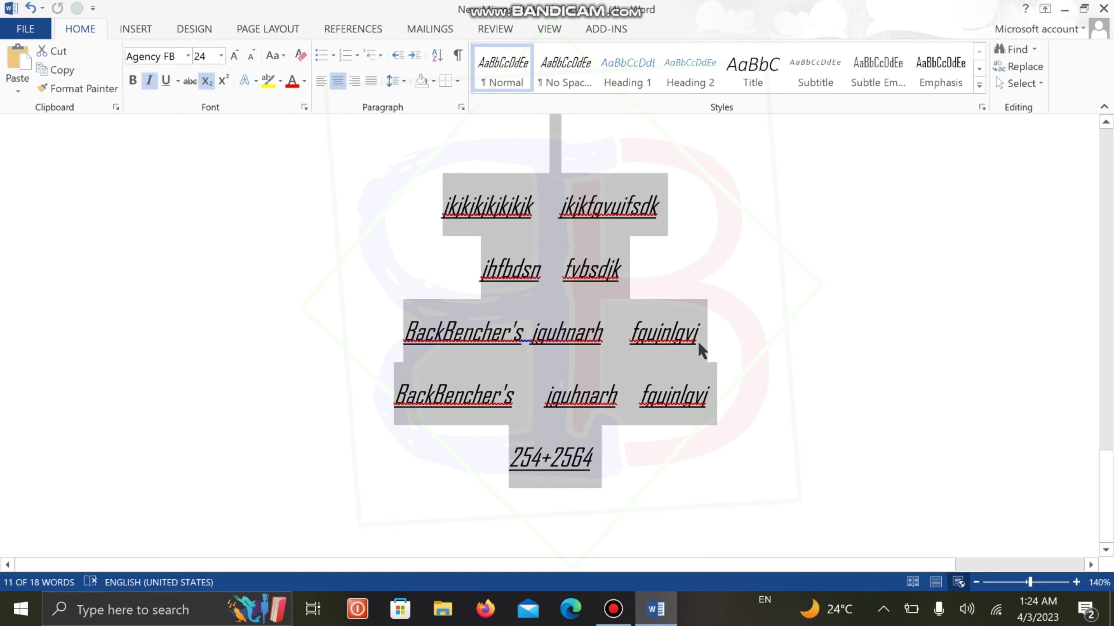
{"action": "left_click", "coordinate": [745, 287]}
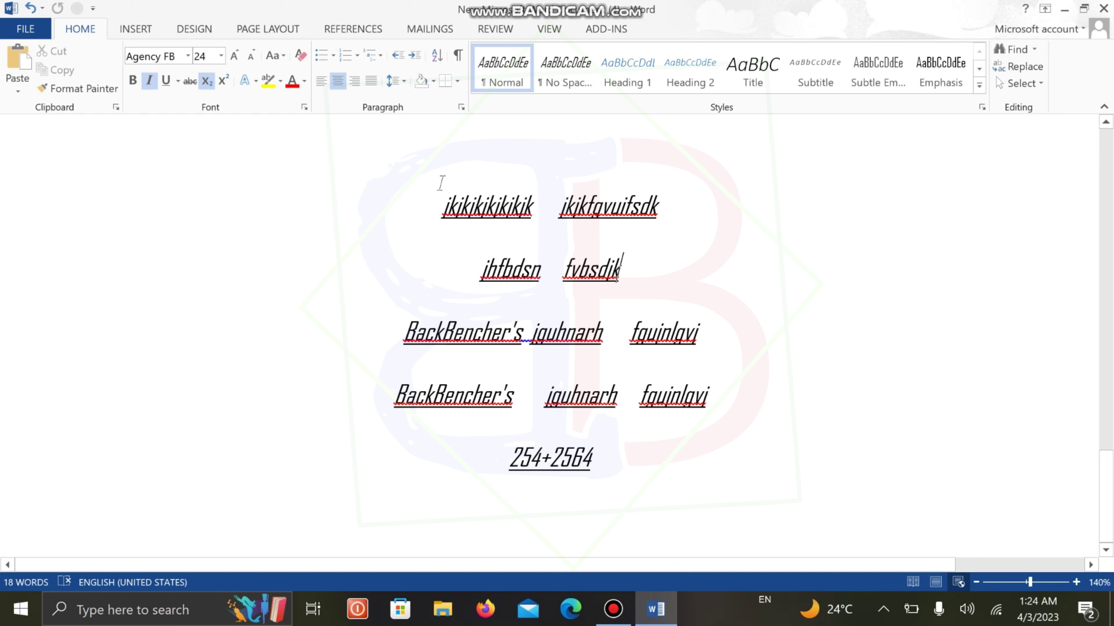
{"action": "left_click", "coordinate": [451, 235]}
{"action": "left_click_drag", "start_coordinate": [455, 250], "coordinate": [454, 269]}
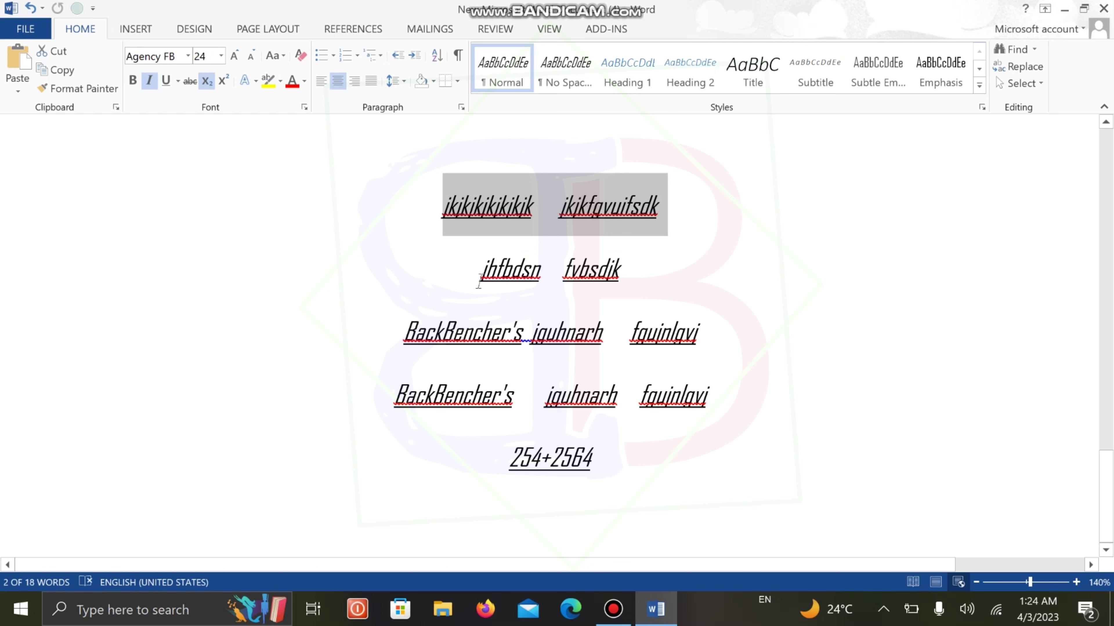
{"action": "left_click_drag", "start_coordinate": [428, 175], "coordinate": [612, 475]}
{"action": "left_click", "coordinate": [441, 461]}
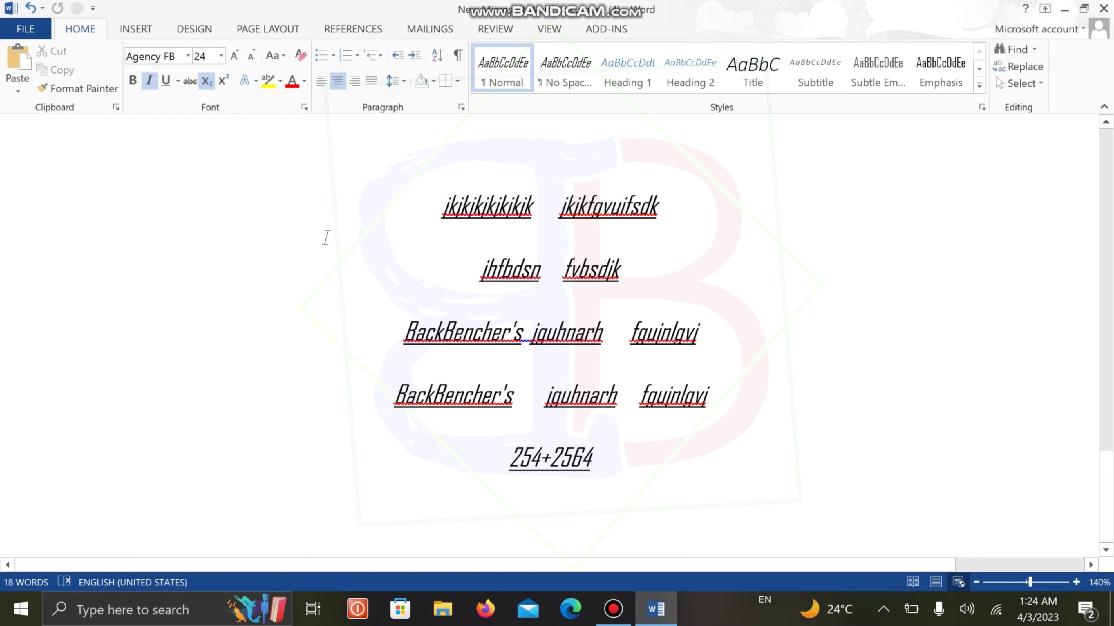
{"action": "left_click_drag", "start_coordinate": [428, 156], "coordinate": [392, 401]}
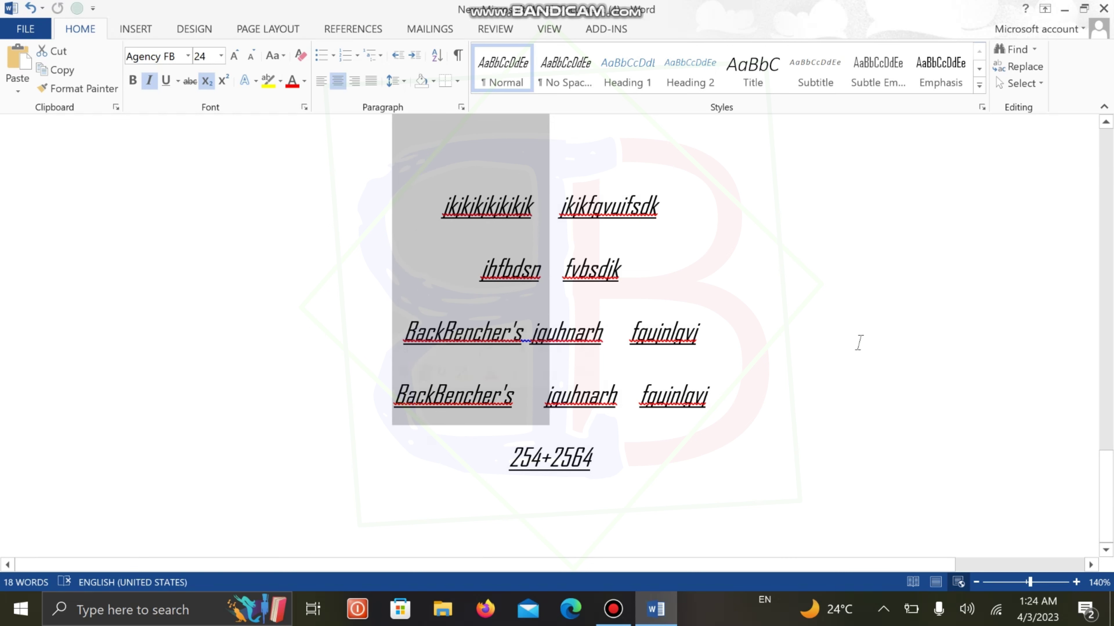
{"action": "left_click", "coordinate": [873, 315]}
{"action": "left_click_drag", "start_coordinate": [442, 173], "coordinate": [521, 413]}
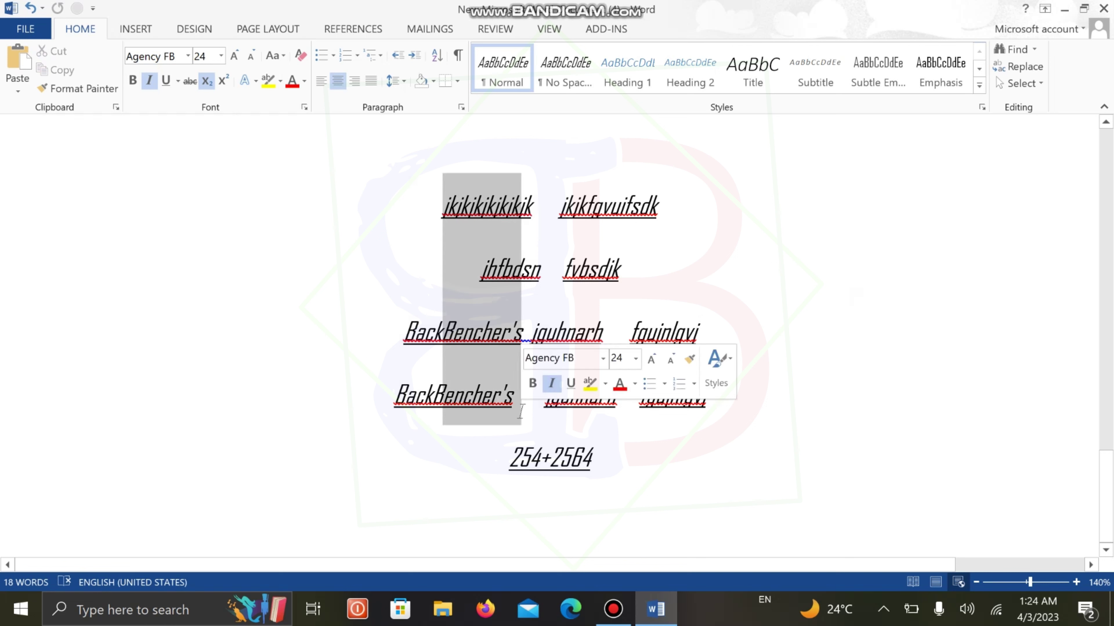
{"action": "left_click", "coordinate": [399, 420]}
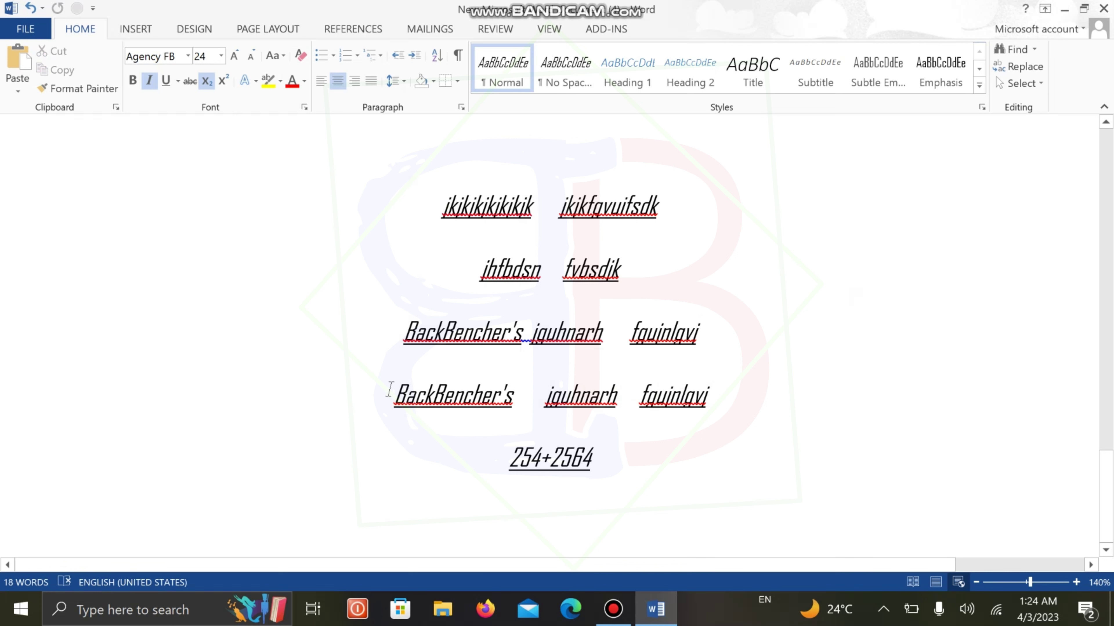
{"action": "left_click_drag", "start_coordinate": [387, 418], "coordinate": [415, 348]}
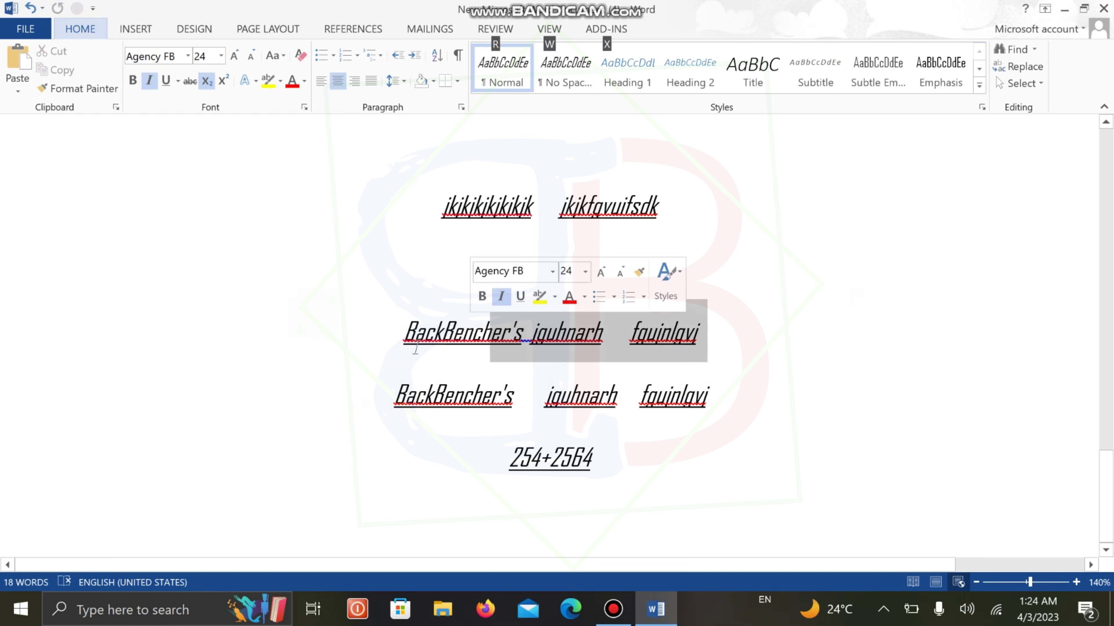
{"action": "left_click", "coordinate": [416, 349]}
{"action": "left_click_drag", "start_coordinate": [346, 412], "coordinate": [416, 395]}
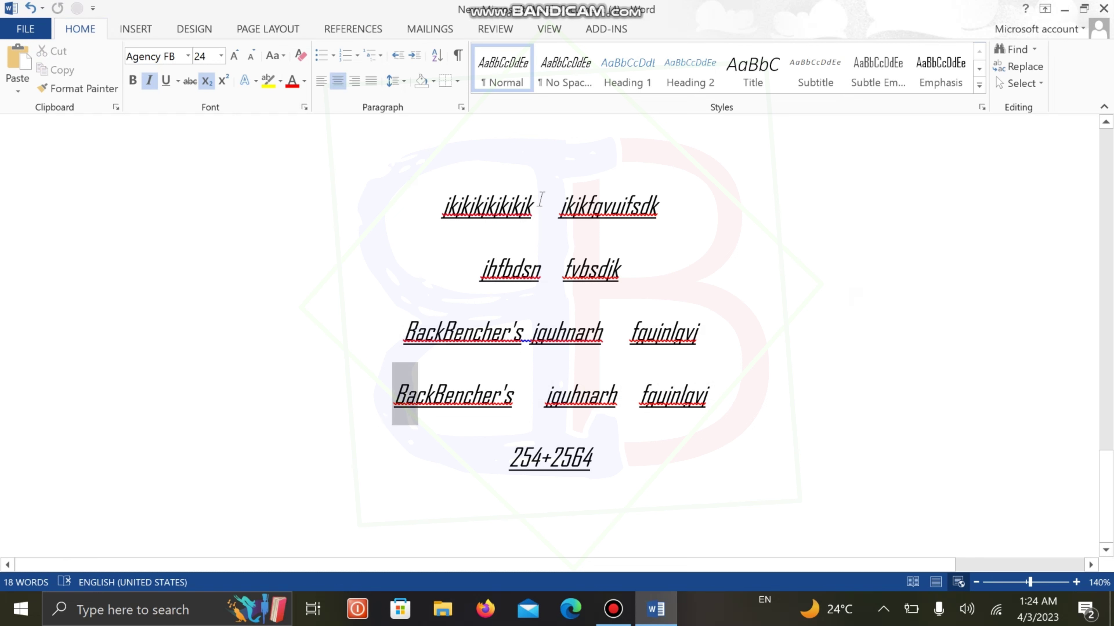
{"action": "mouse_move", "coordinate": [541, 198]}
{"action": "left_mouse_down"}
{"action": "mouse_move", "coordinate": [521, 198]}
{"action": "mouse_move", "coordinate": [531, 198]}
{"action": "left_mouse_up"}
{"action": "left_click", "coordinate": [783, 352]}
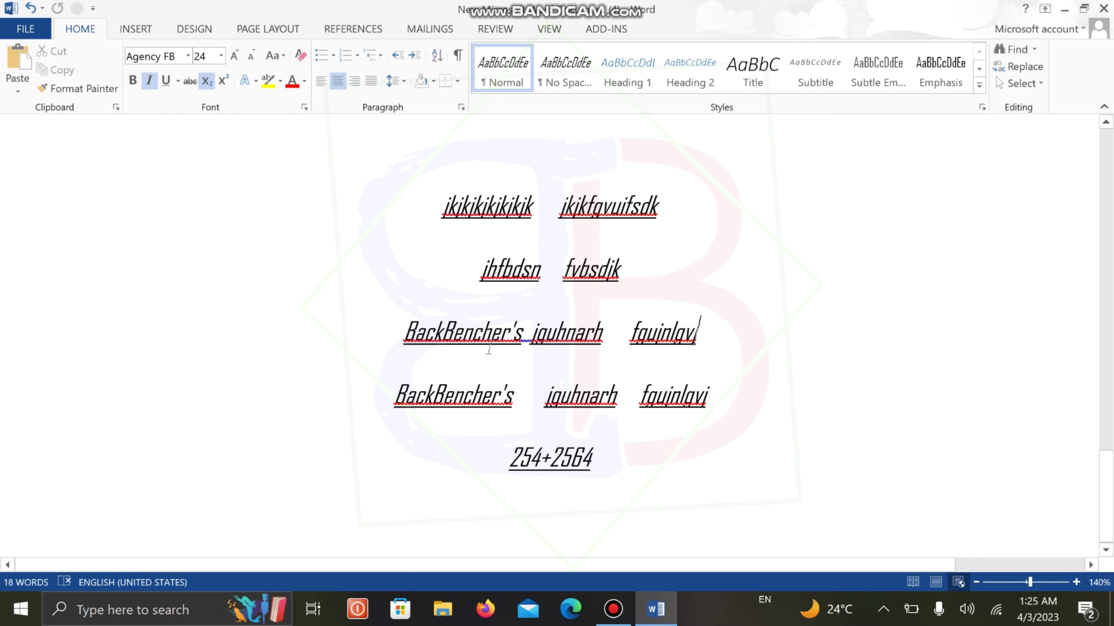
{"action": "triple_click", "coordinate": [478, 335]}
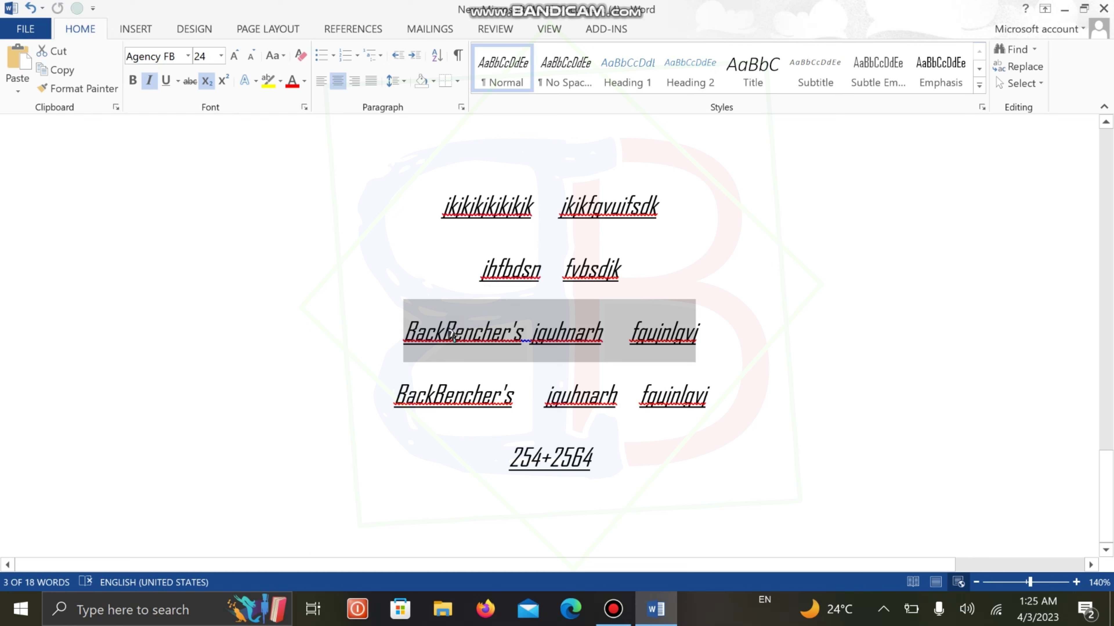
{"action": "left_click", "coordinate": [942, 319]}
{"action": "double_click", "coordinate": [472, 331]}
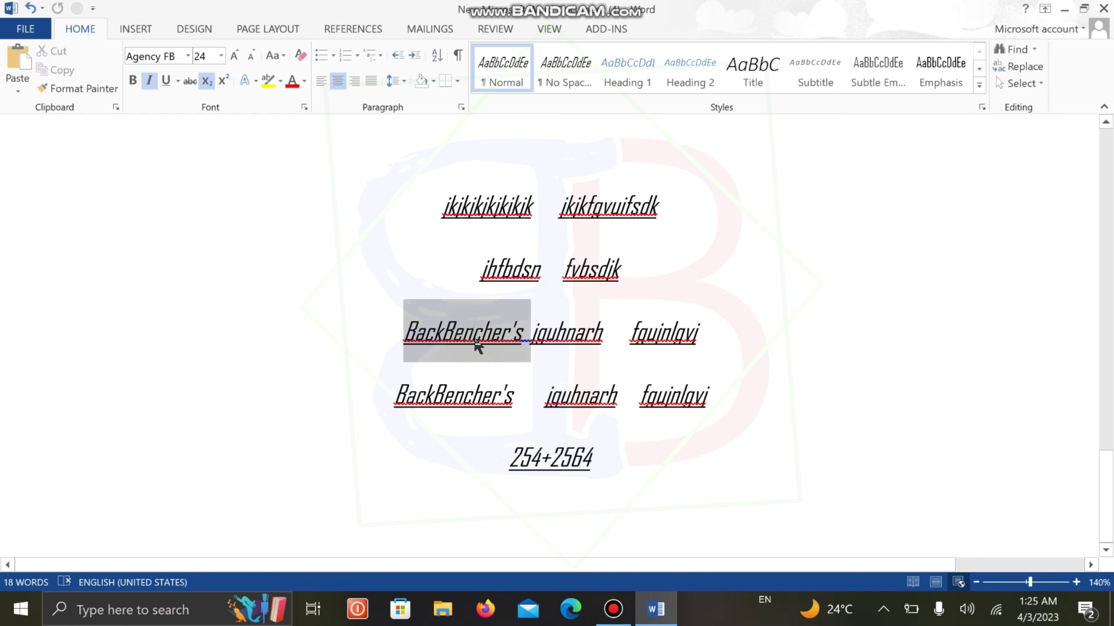
{"action": "left_click", "coordinate": [799, 339]}
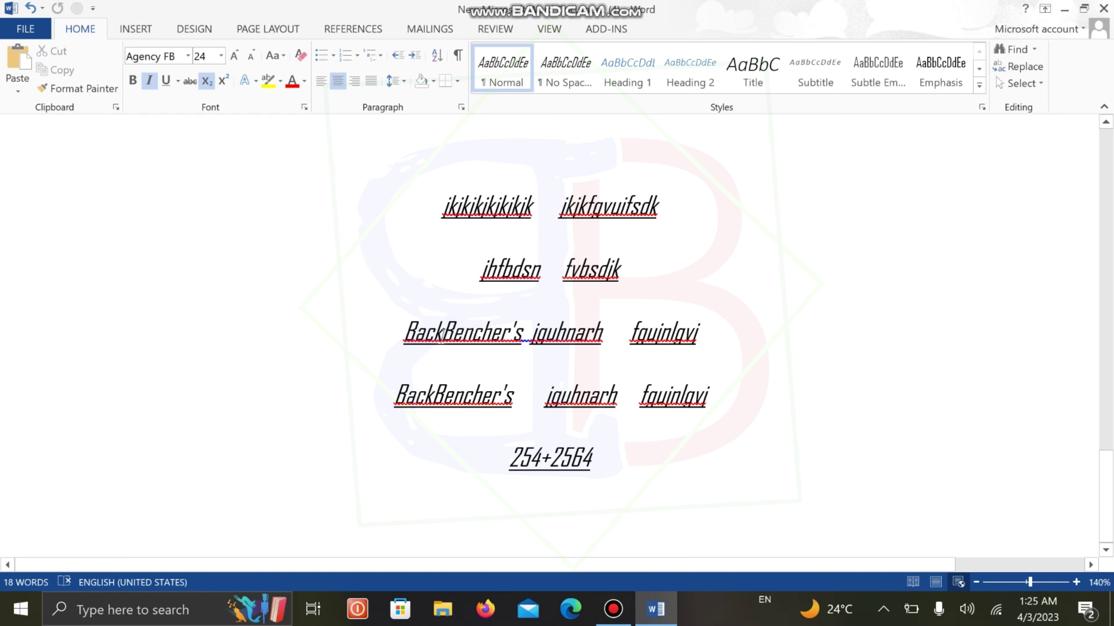
{"action": "triple_click", "coordinate": [569, 335]}
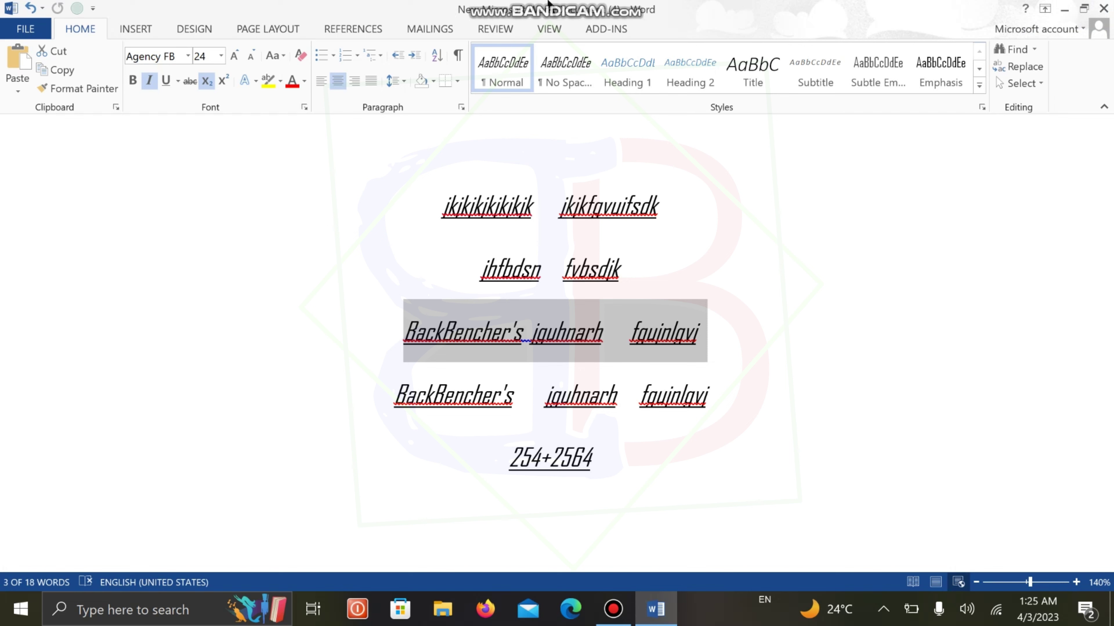
{"action": "mouse_move", "coordinate": [548, 3]}
{"action": "left_click", "coordinate": [660, 19]}
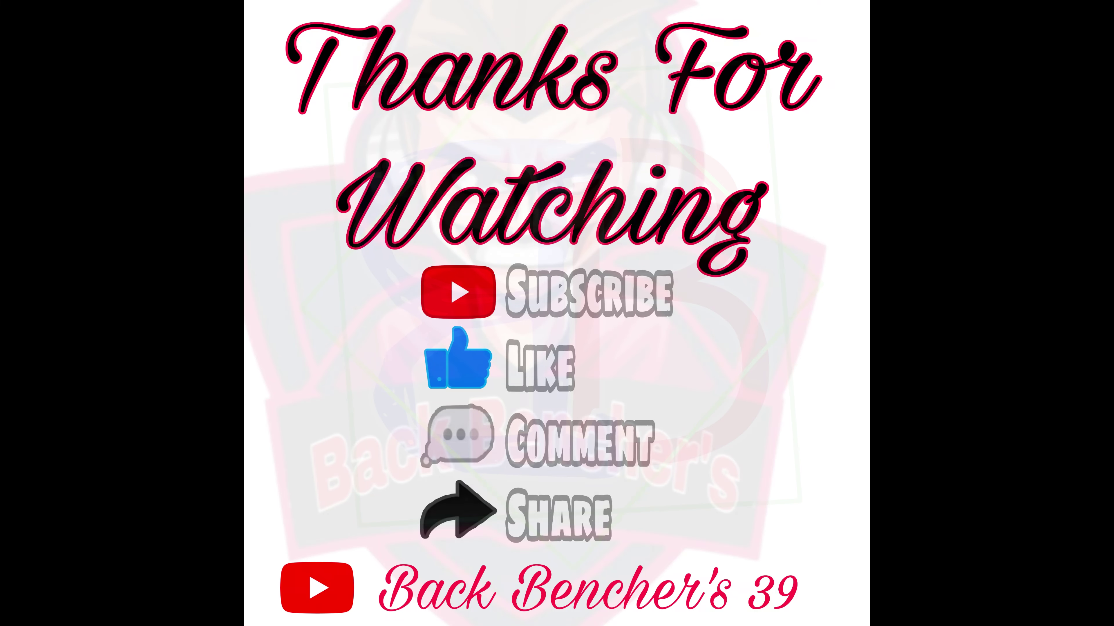